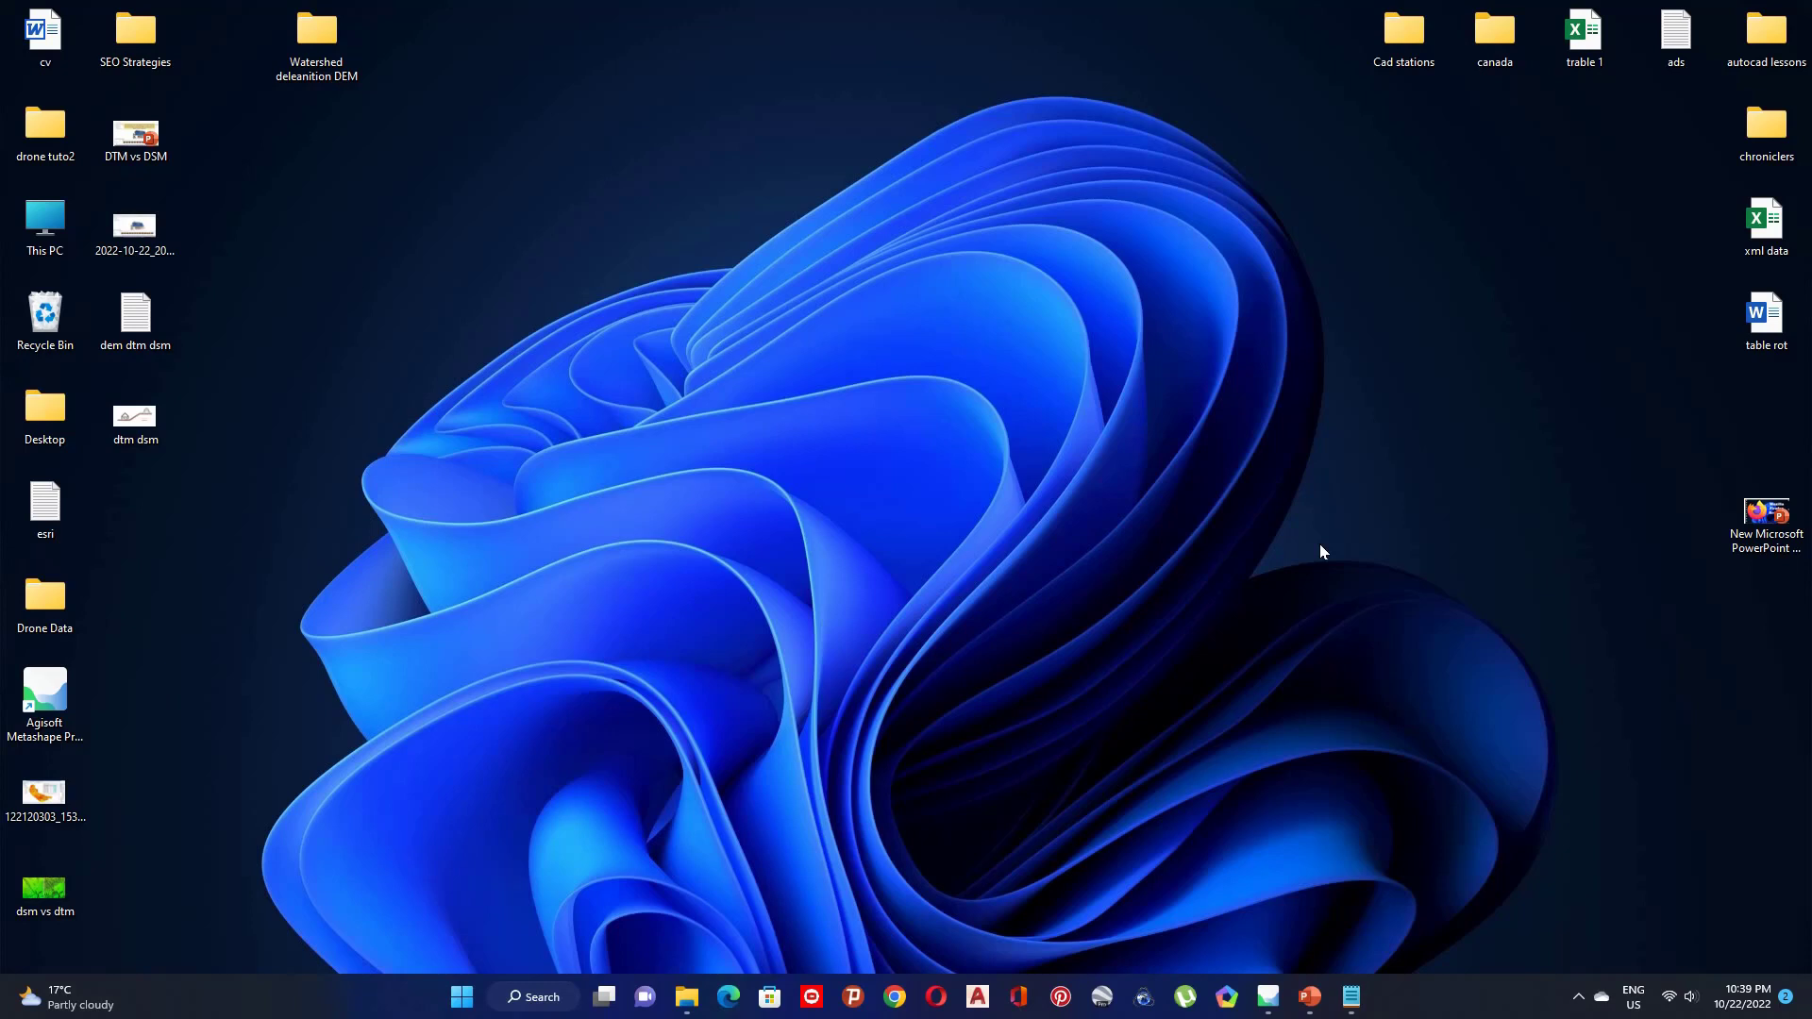
Restore the Metashape window showing the drone DTM.psx project with its 82 aligned cameras
left_click(1268, 1001)
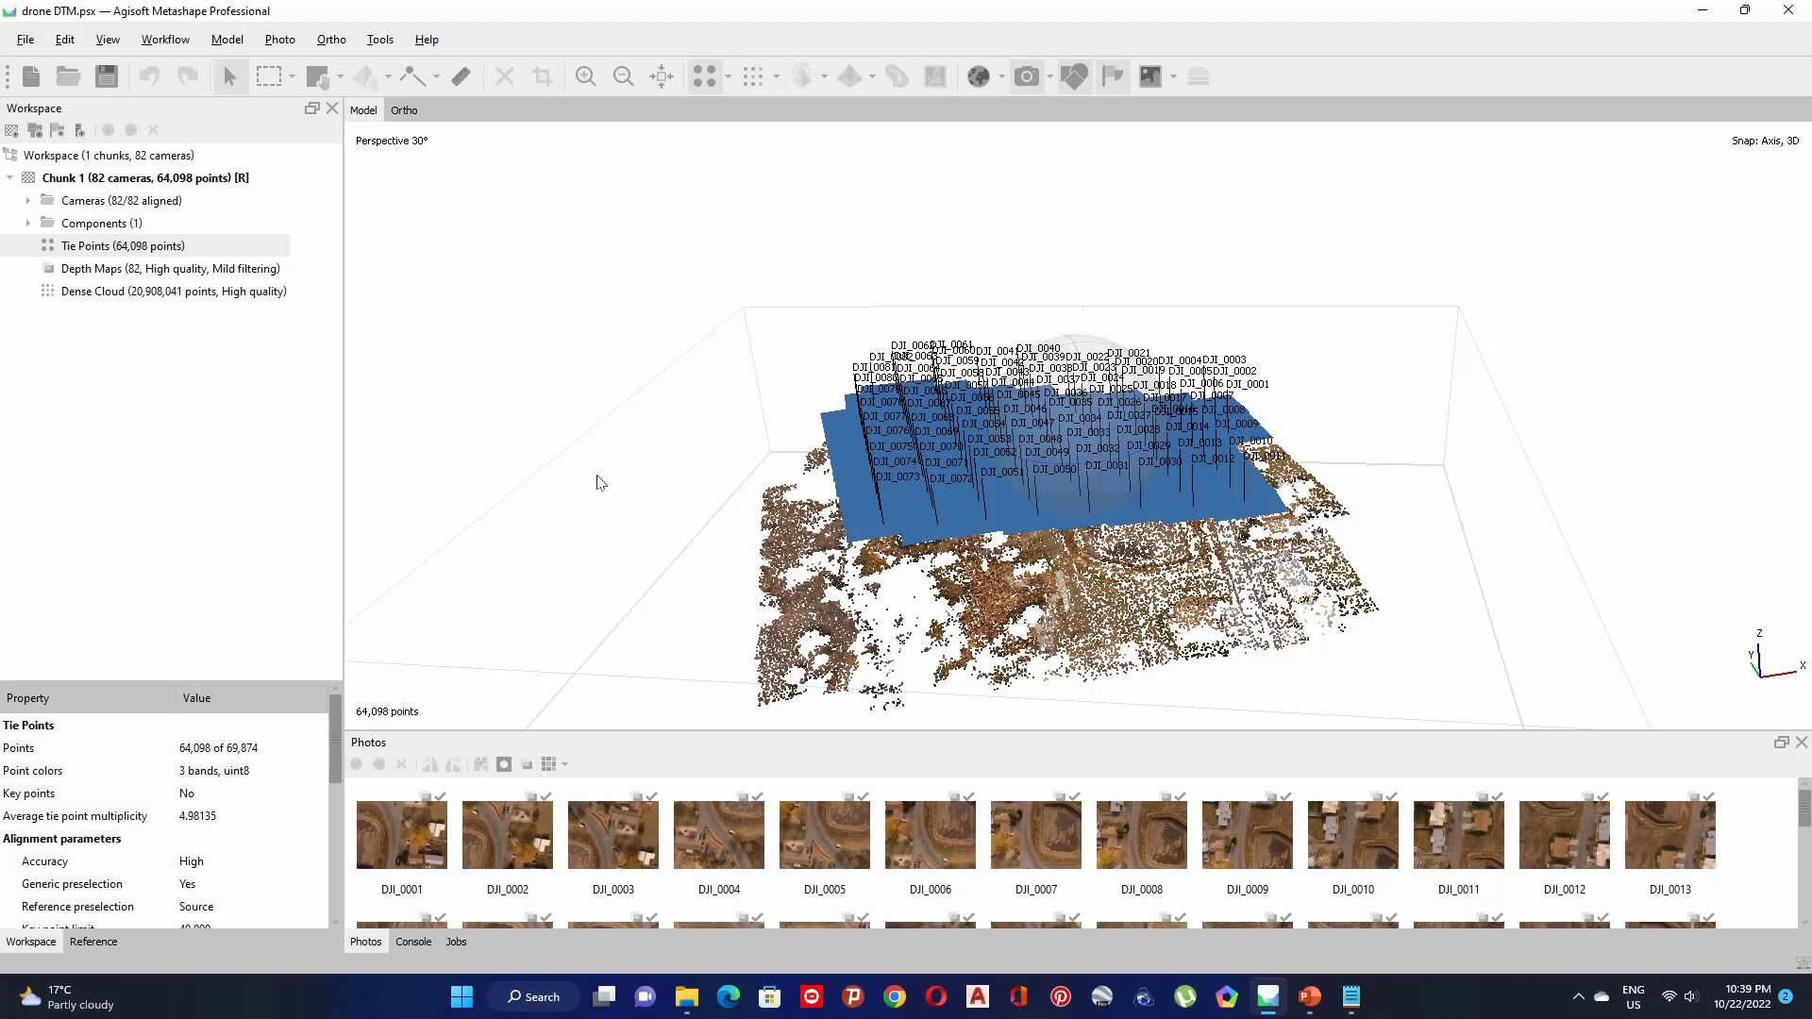
Show the dense cloud's properties, then advance to the 'DEM vs. DTM vs. DSM' slide
left_click(145, 296)
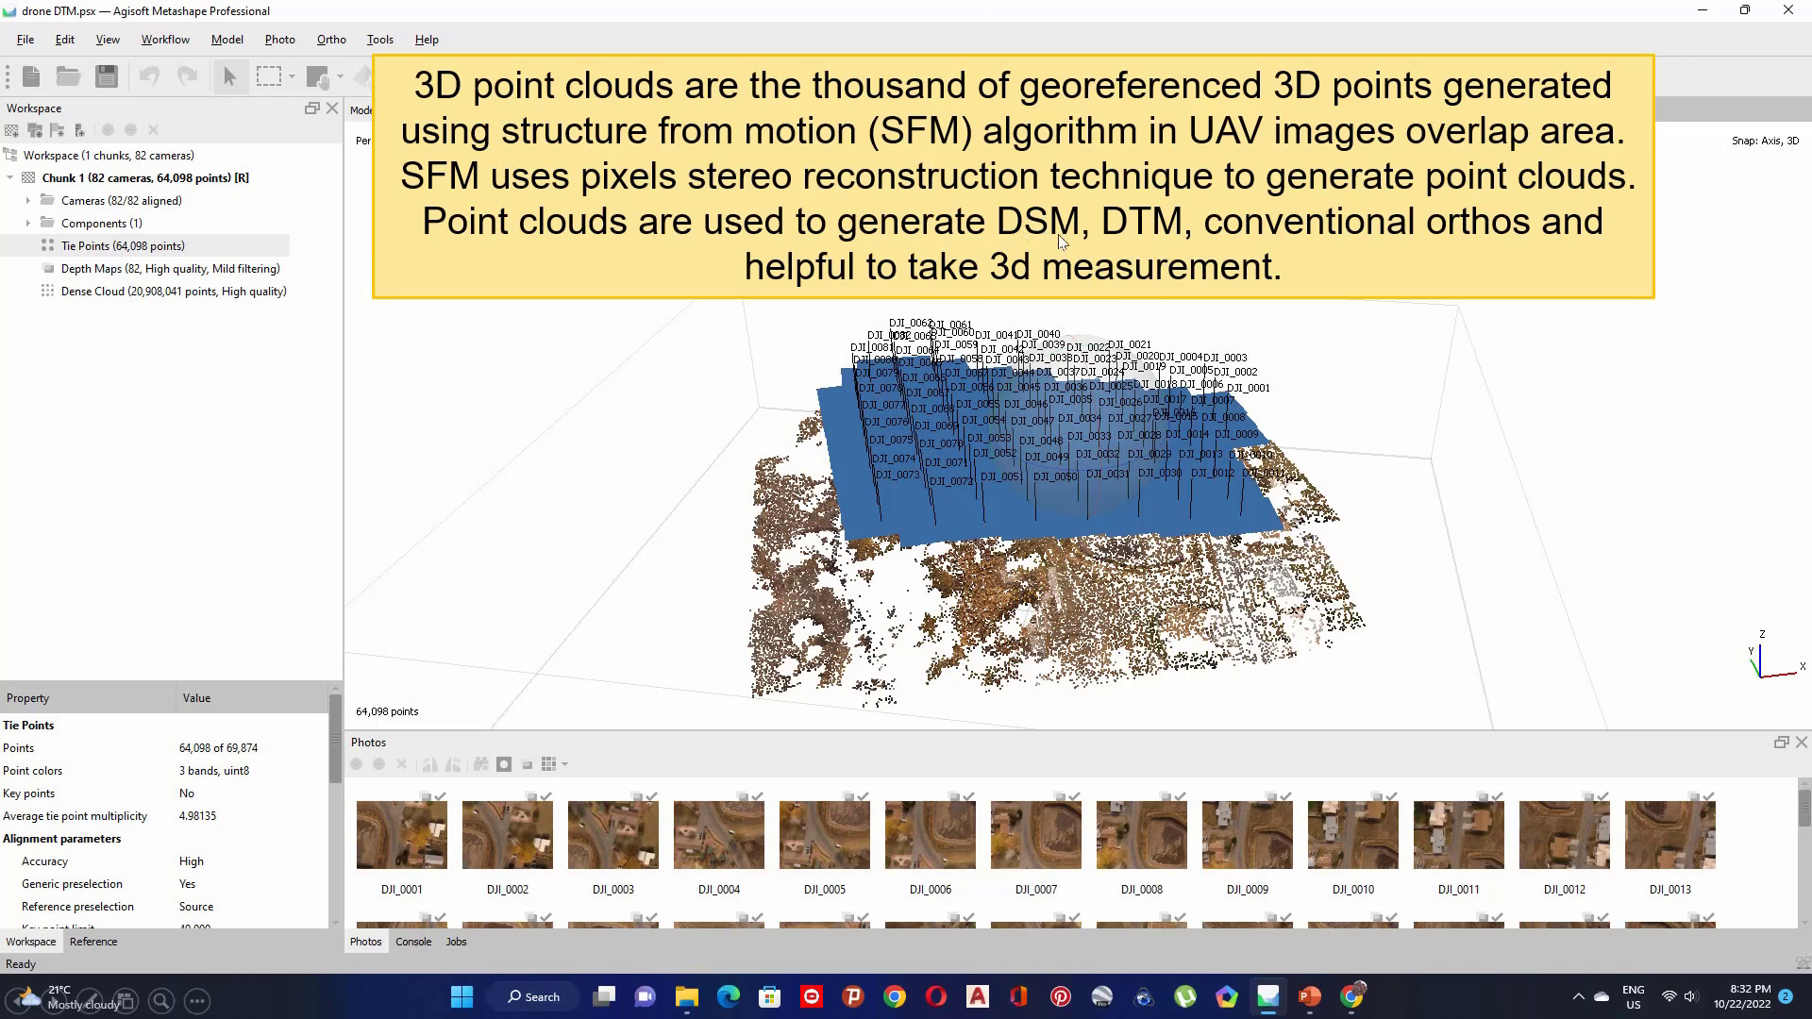
left_click(1111, 247)
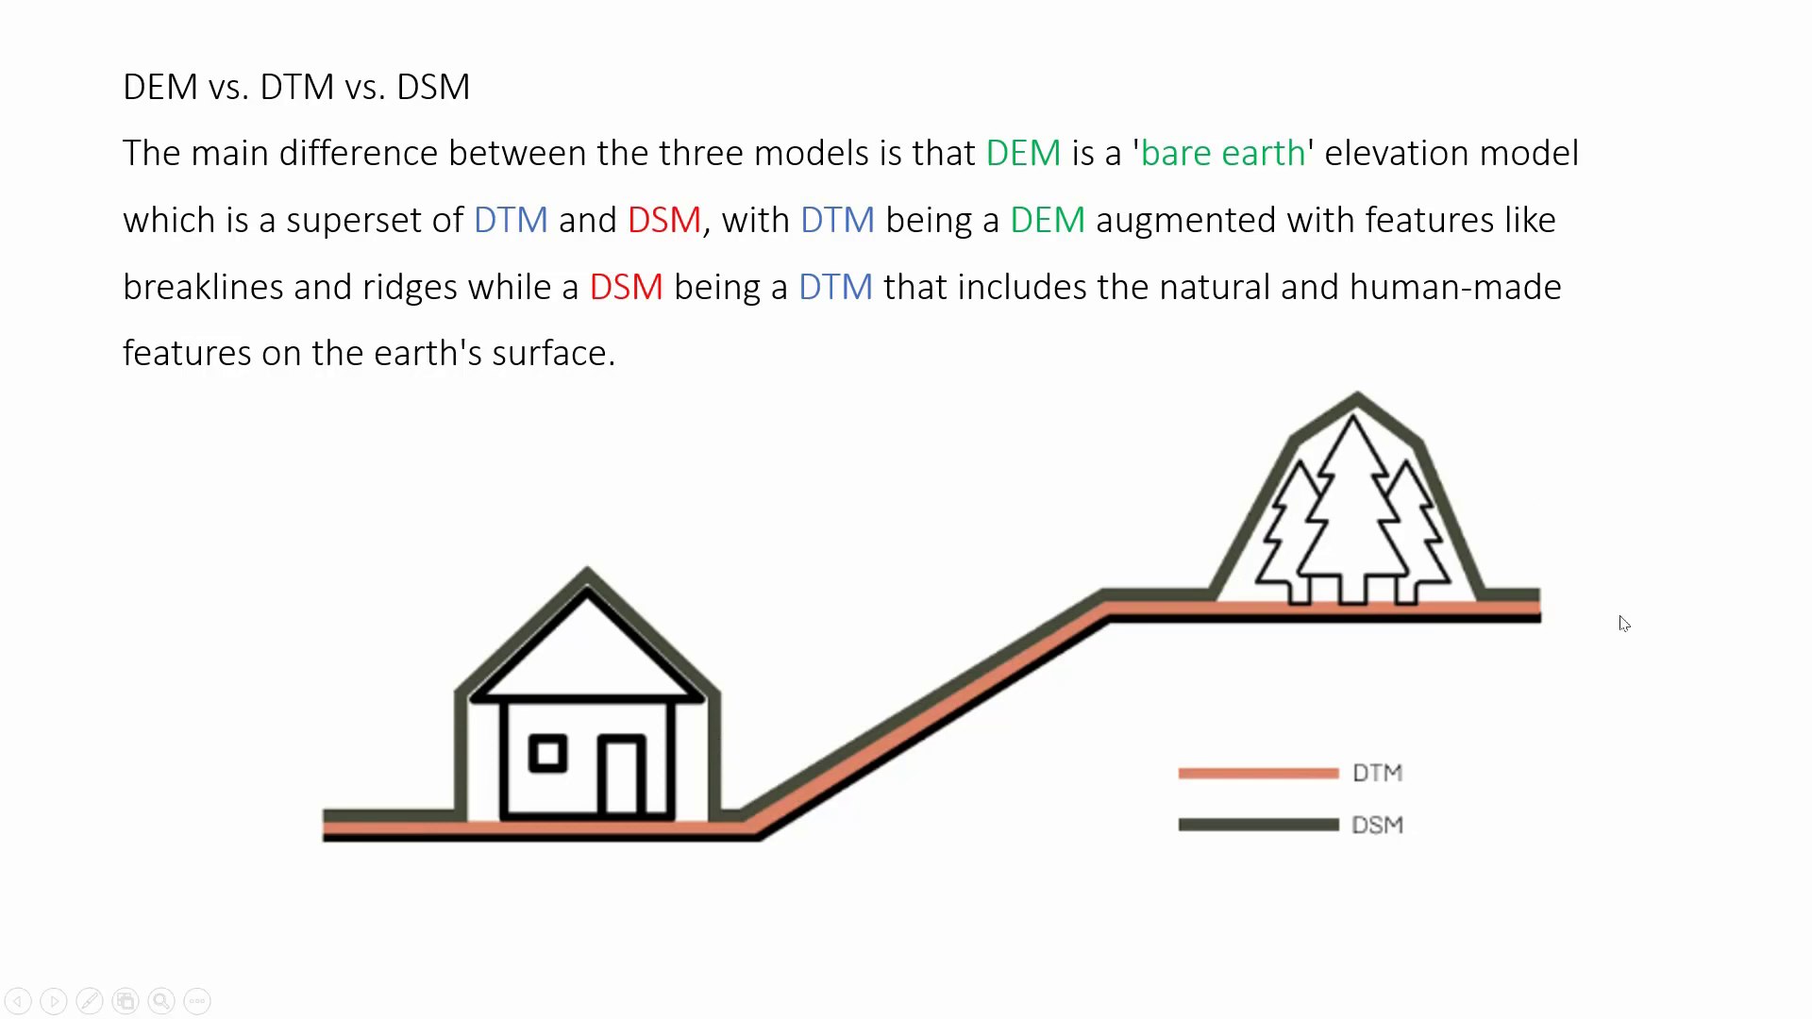
Advance to the DTM vs DSM elevation-map slide, then switch back to Metashape
key("Right")
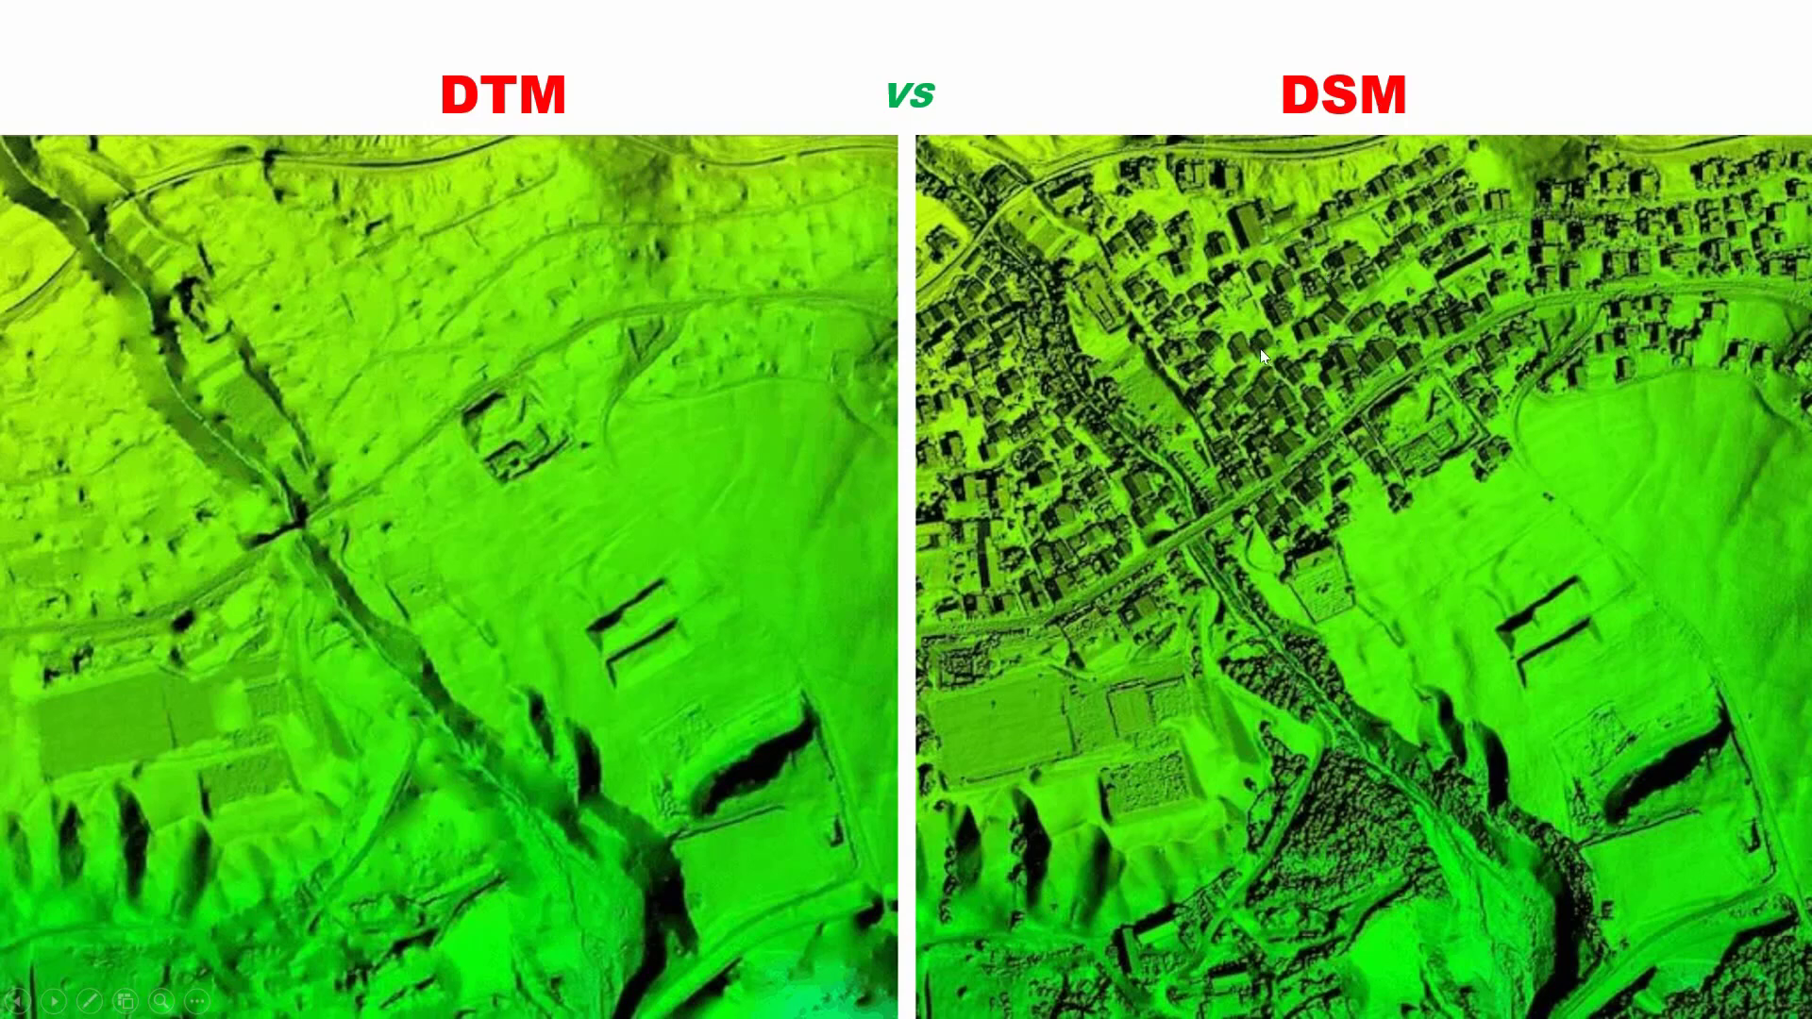
key("alt+Tab")
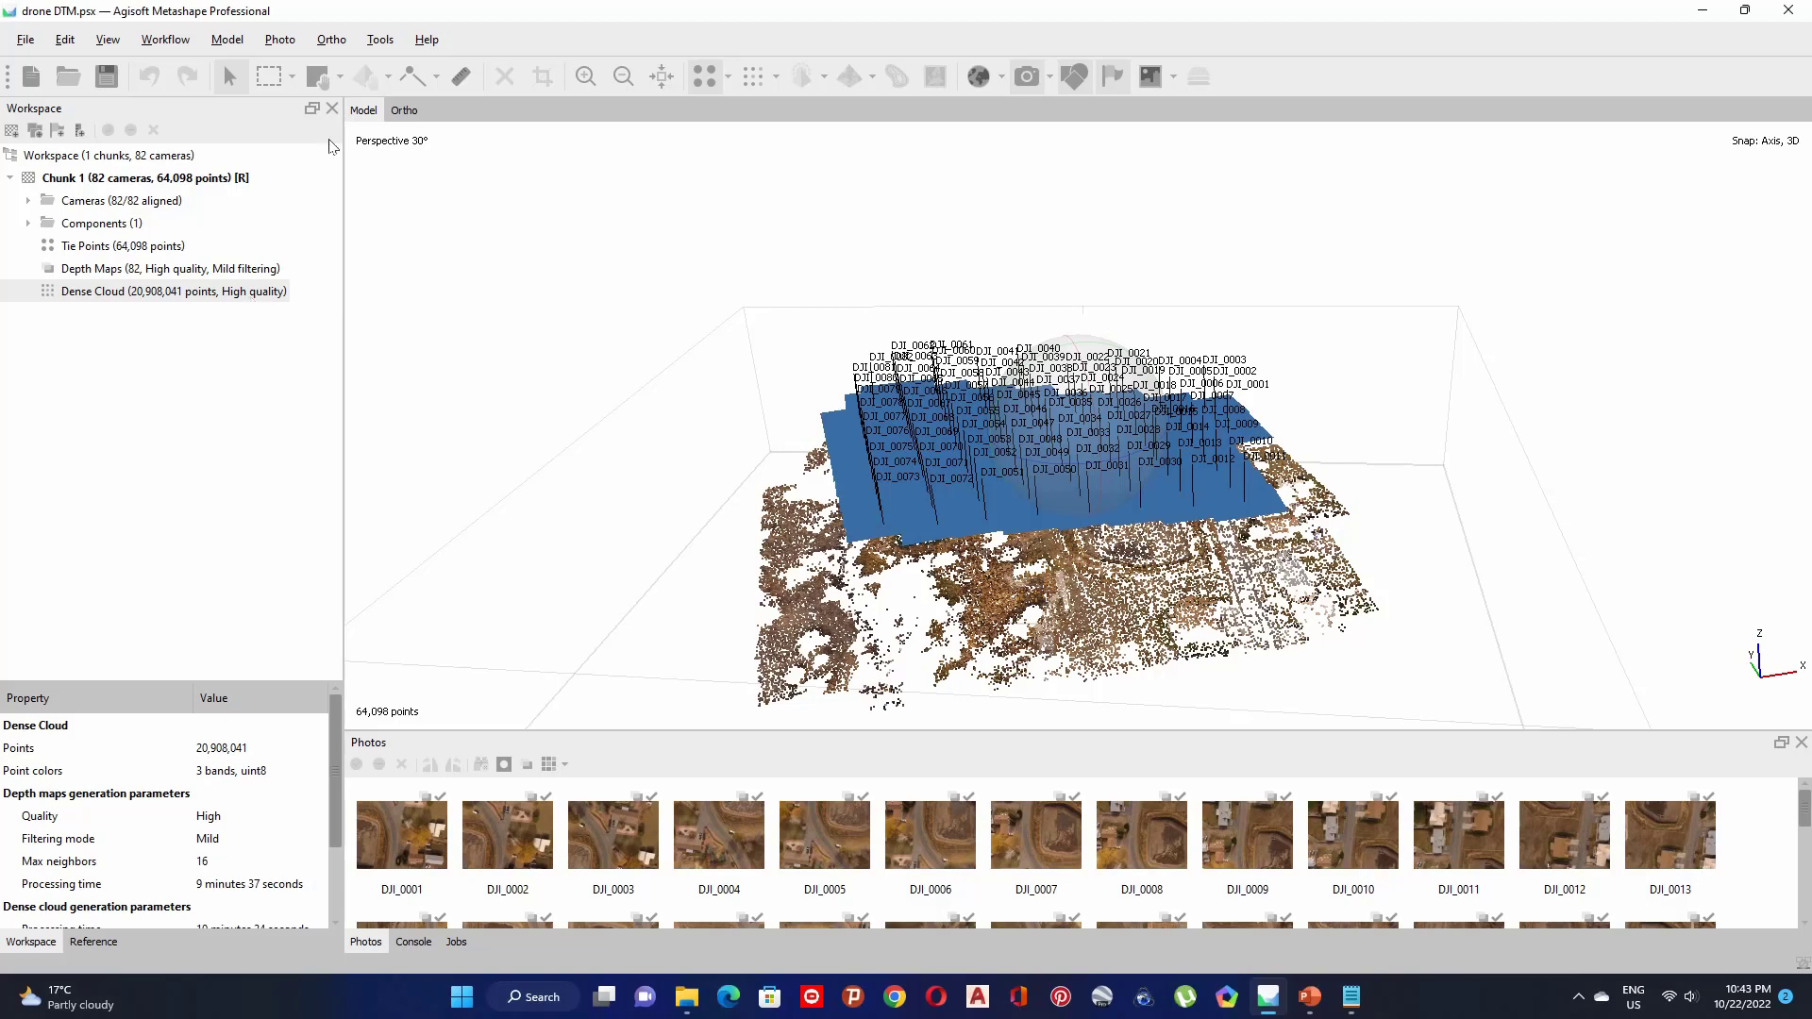
Classify the dense cloud's ground points with max angle 15°, max distance 1 m, cell size 50 m
left_click(381, 47)
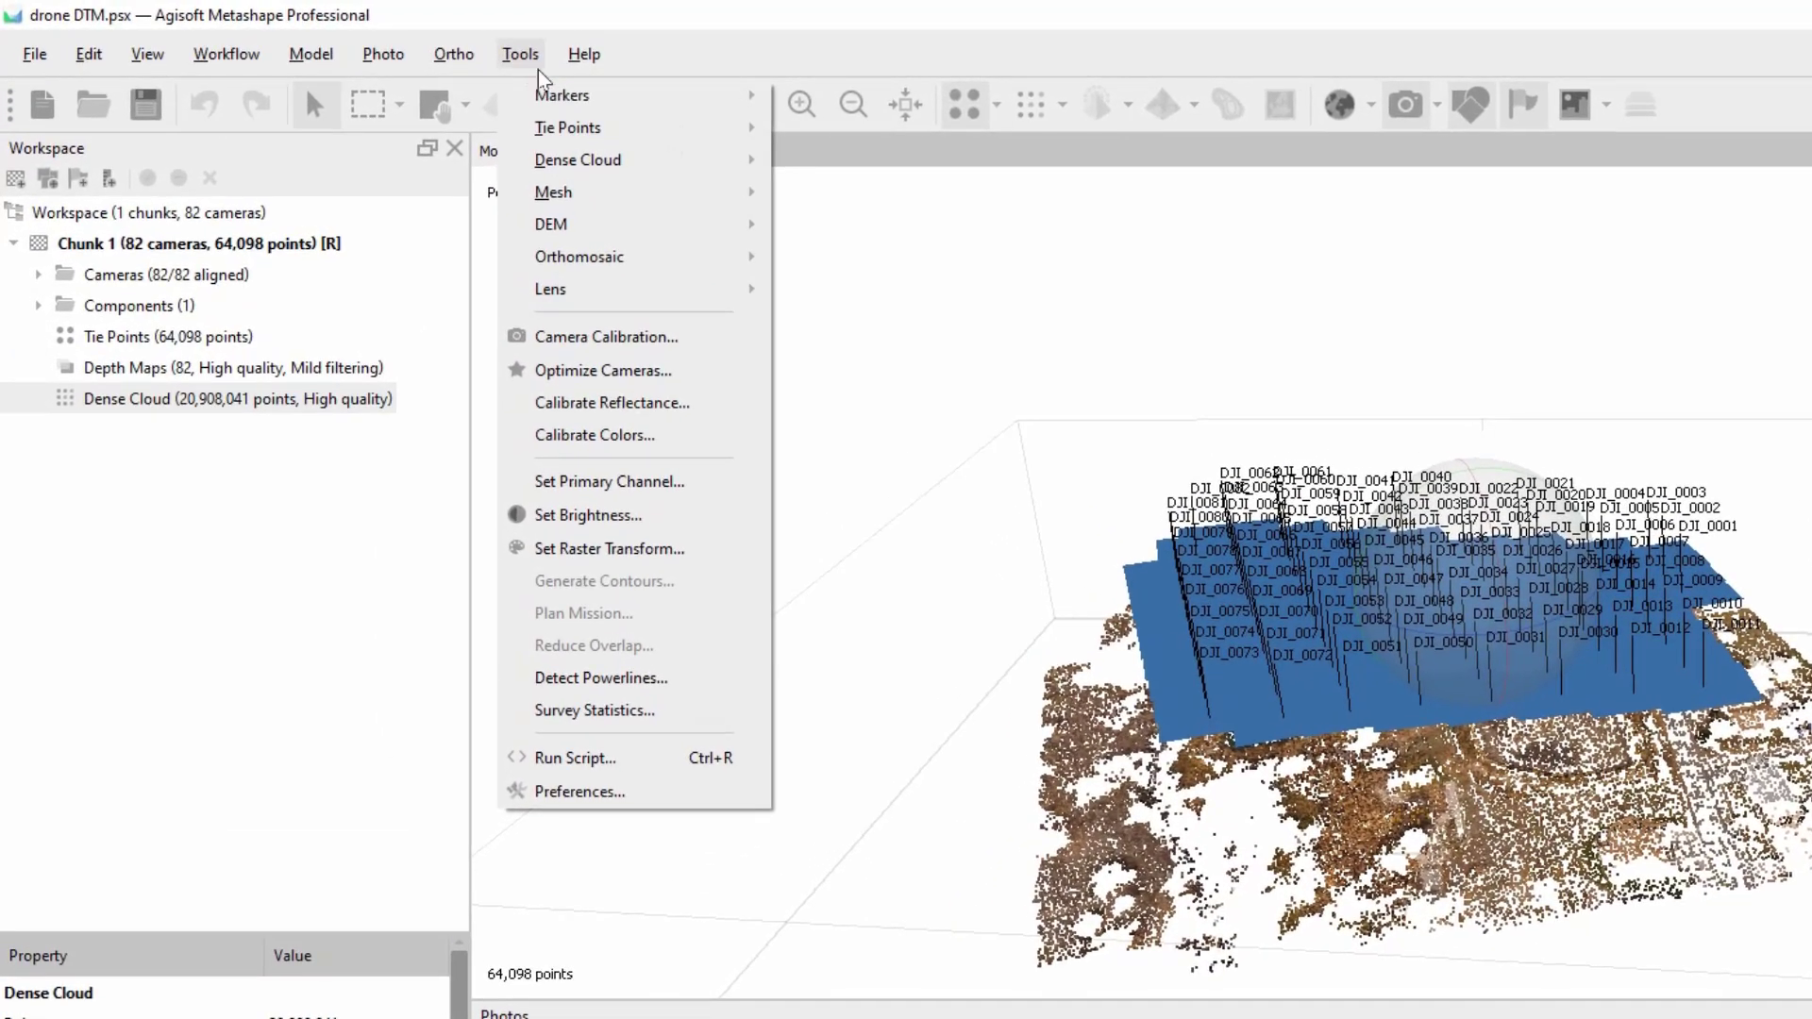
mouse_move(689, 160)
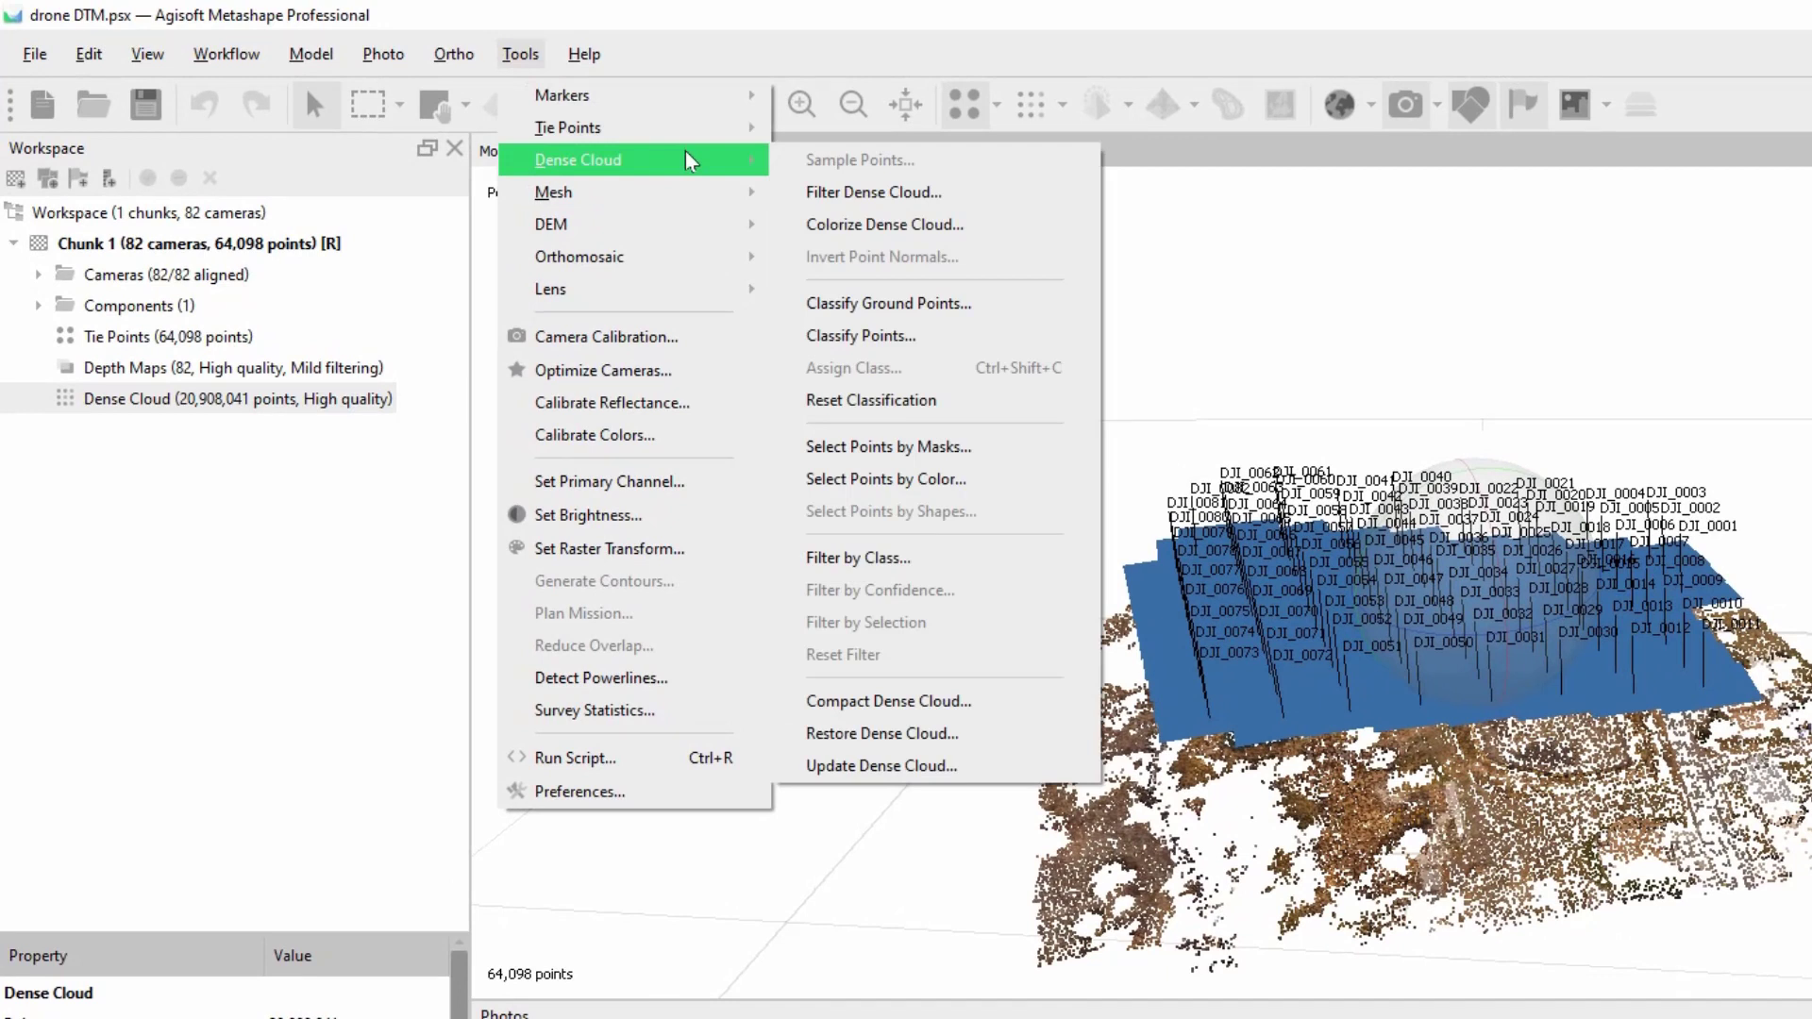
left_click(912, 307)
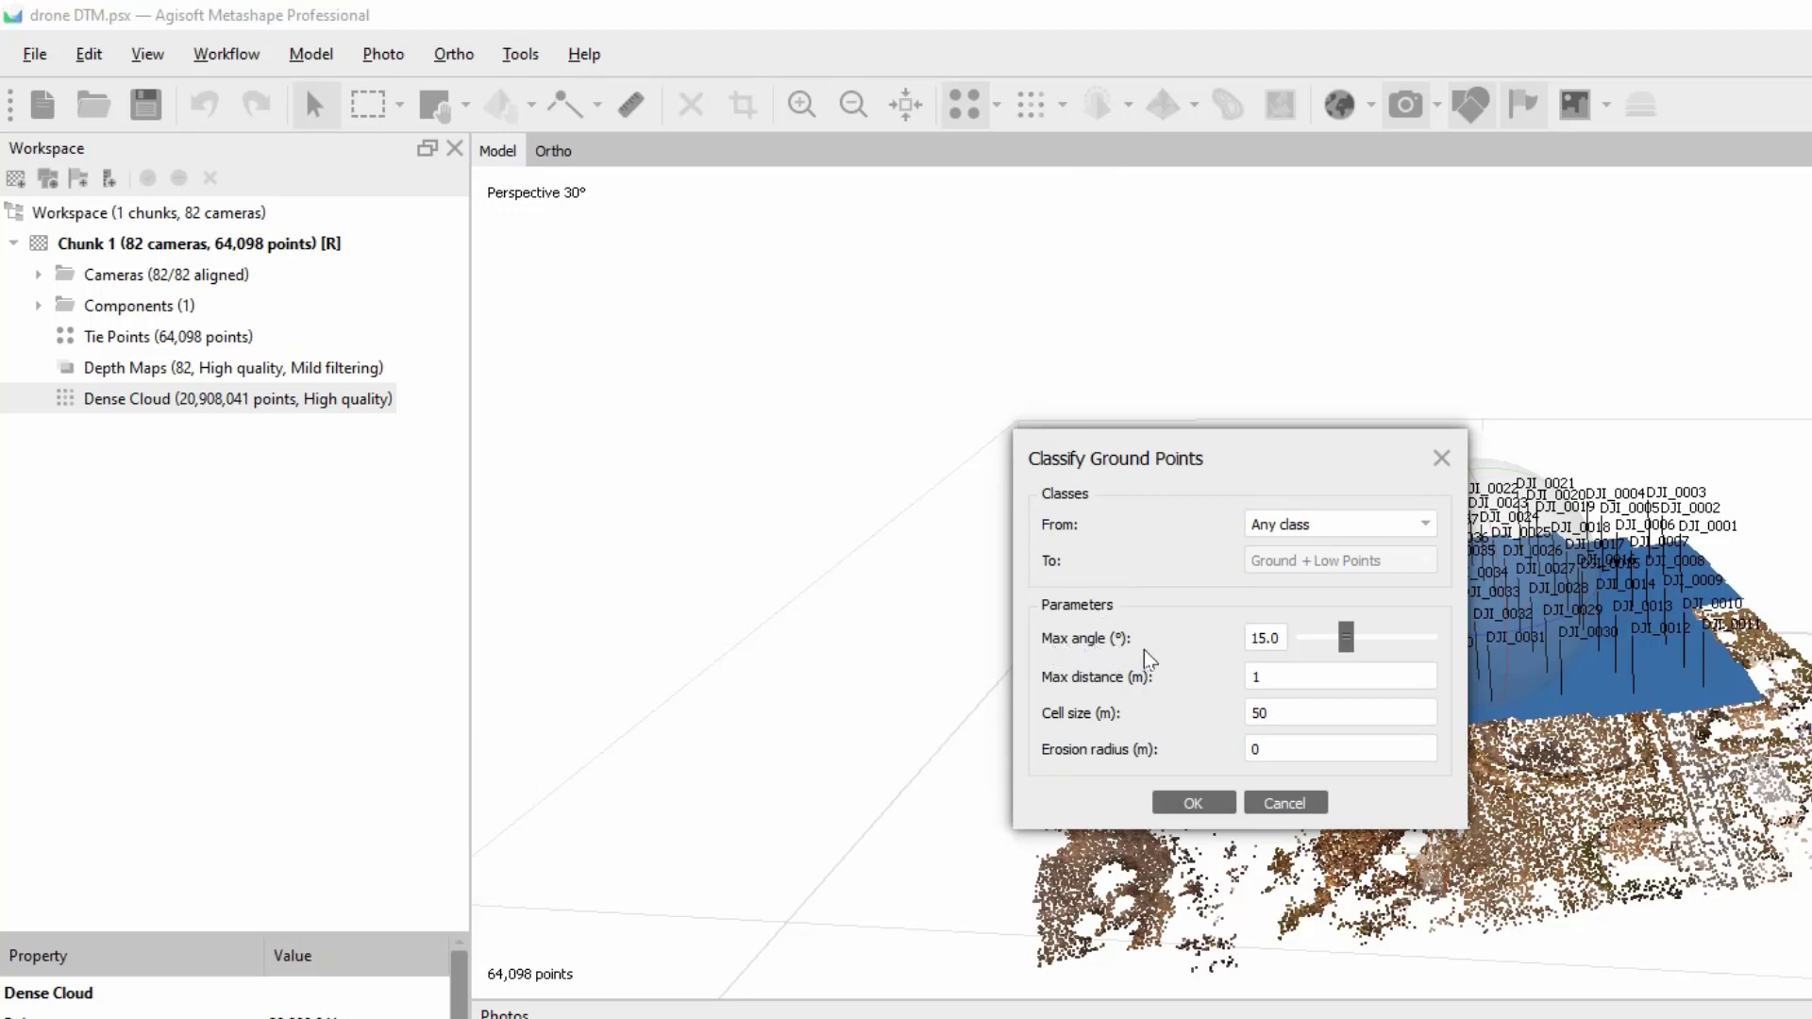
left_click(1278, 640)
double_click(1278, 640)
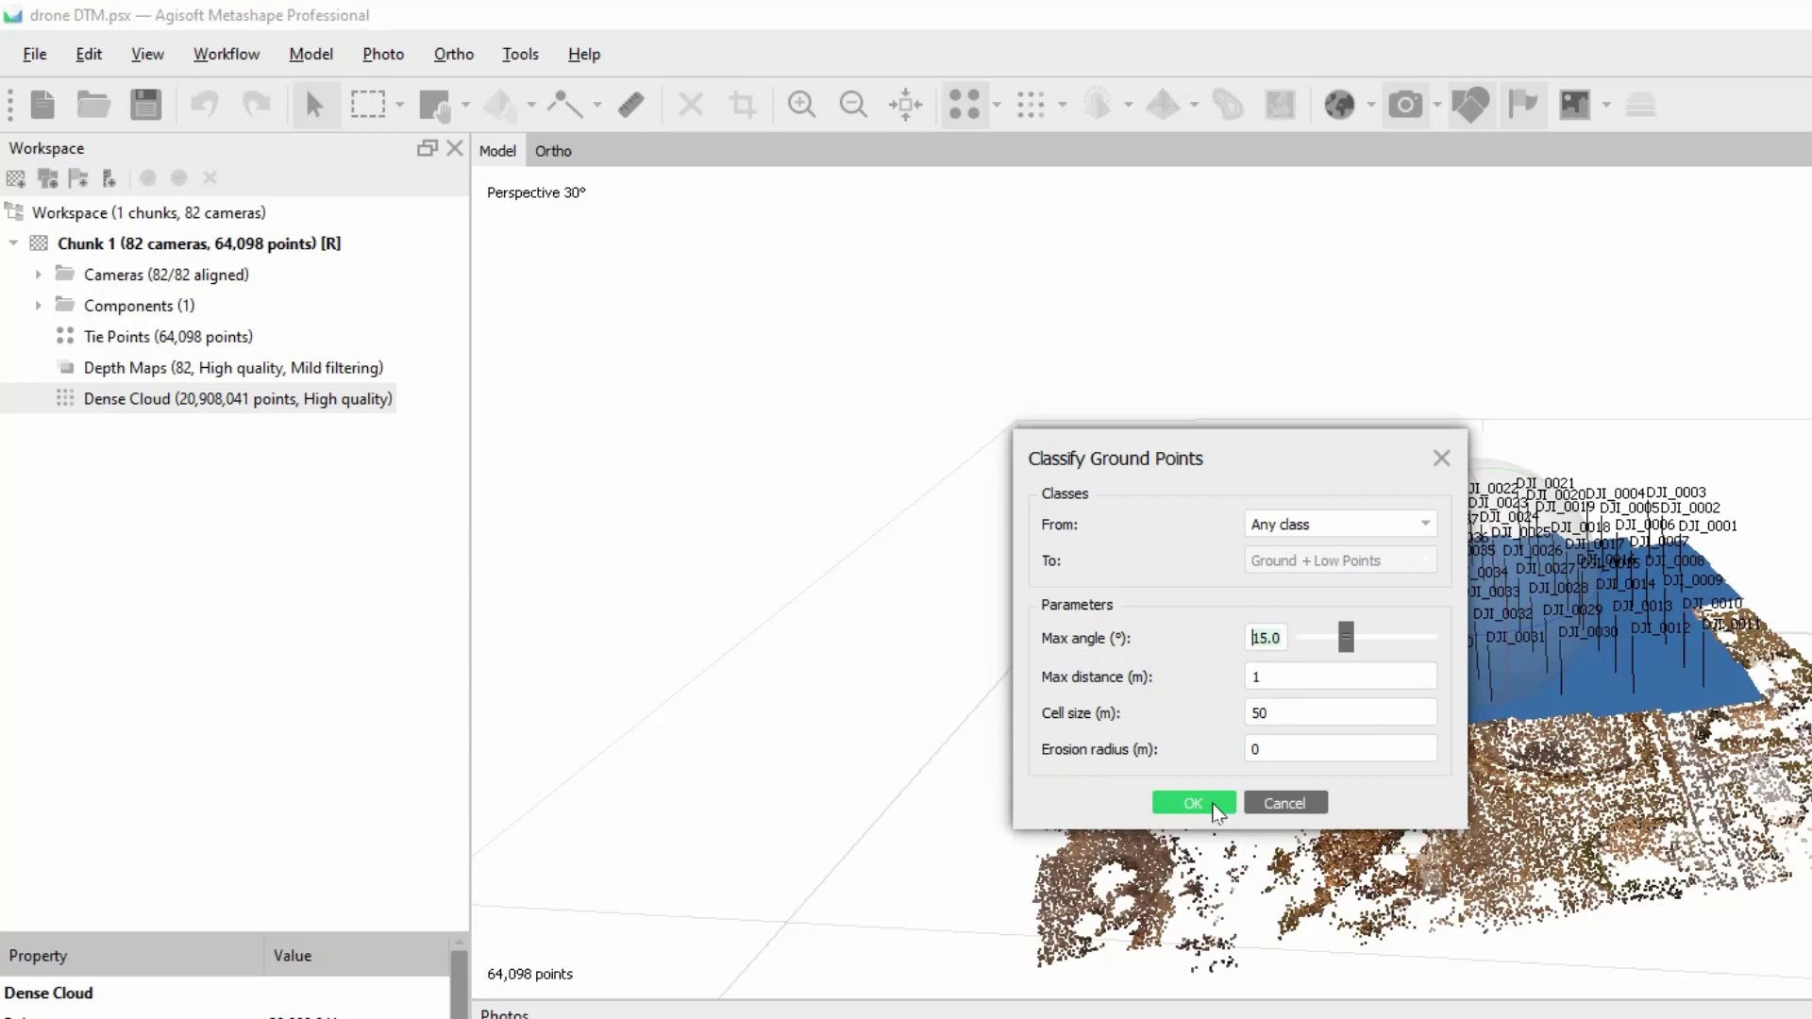
left_click(1217, 810)
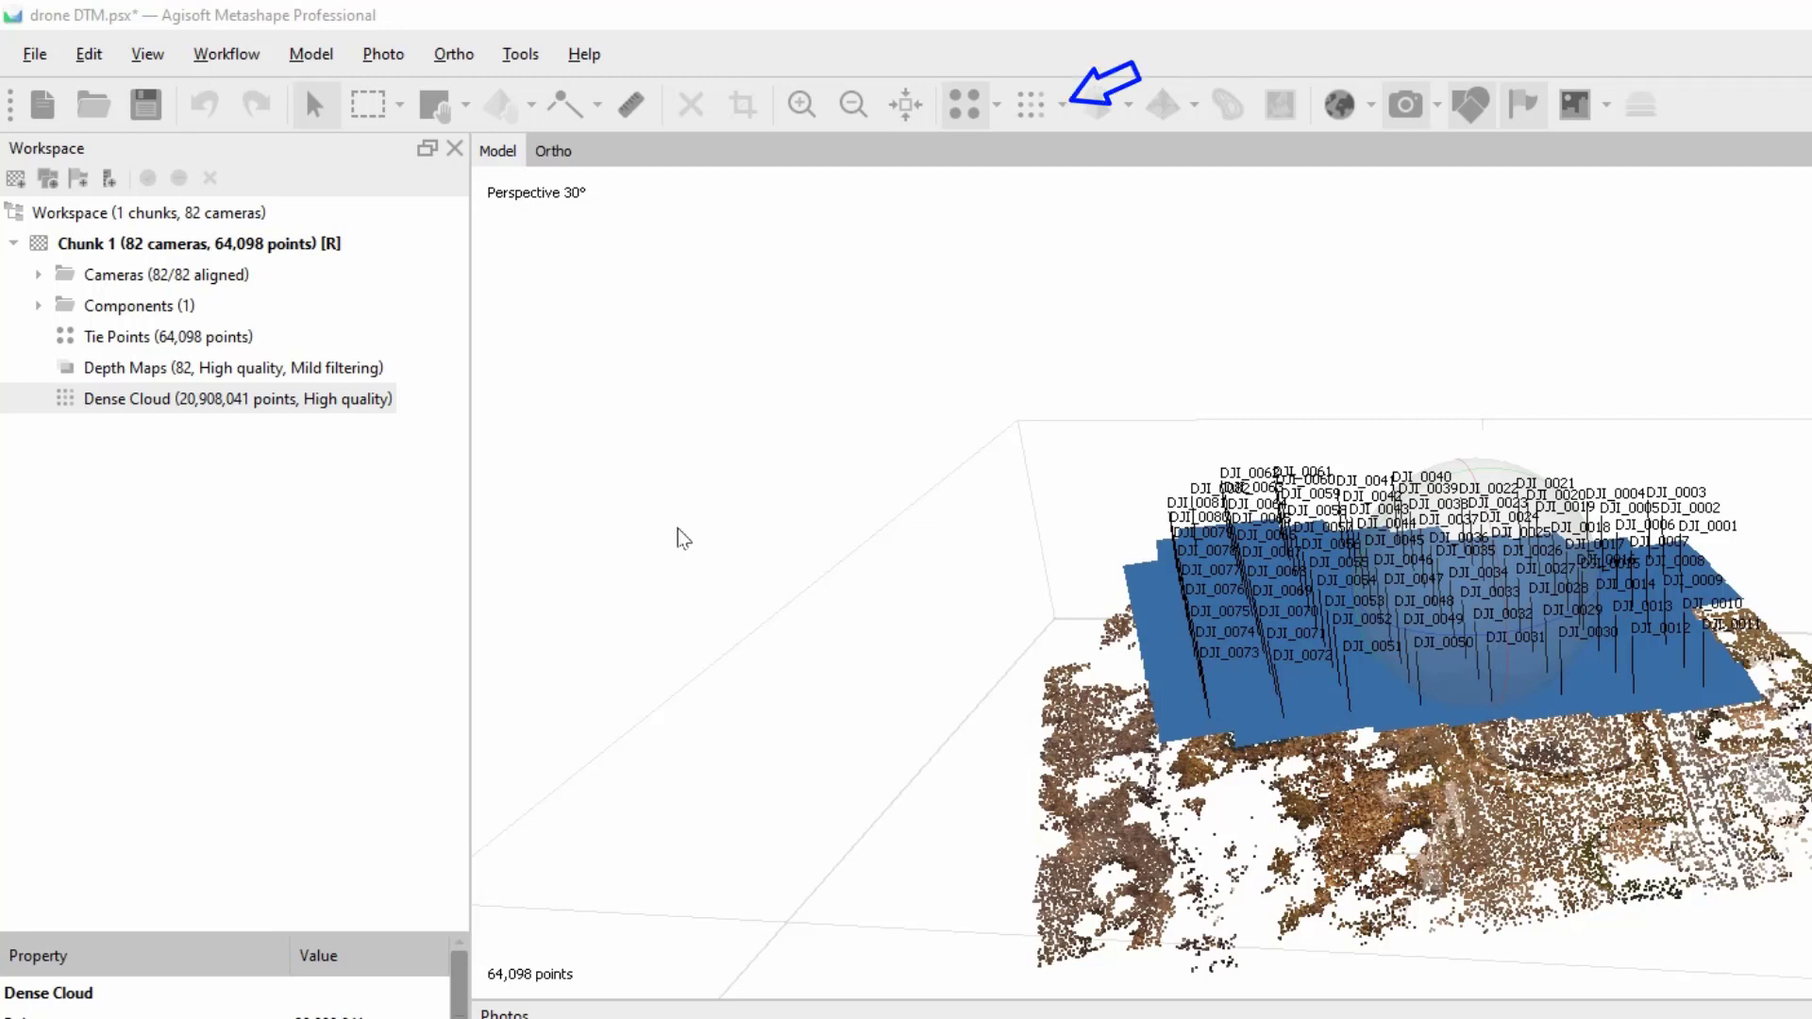
Colour the dense cloud by point class, hide cameras, and orbit to inspect the houses' classification
left_click(1042, 106)
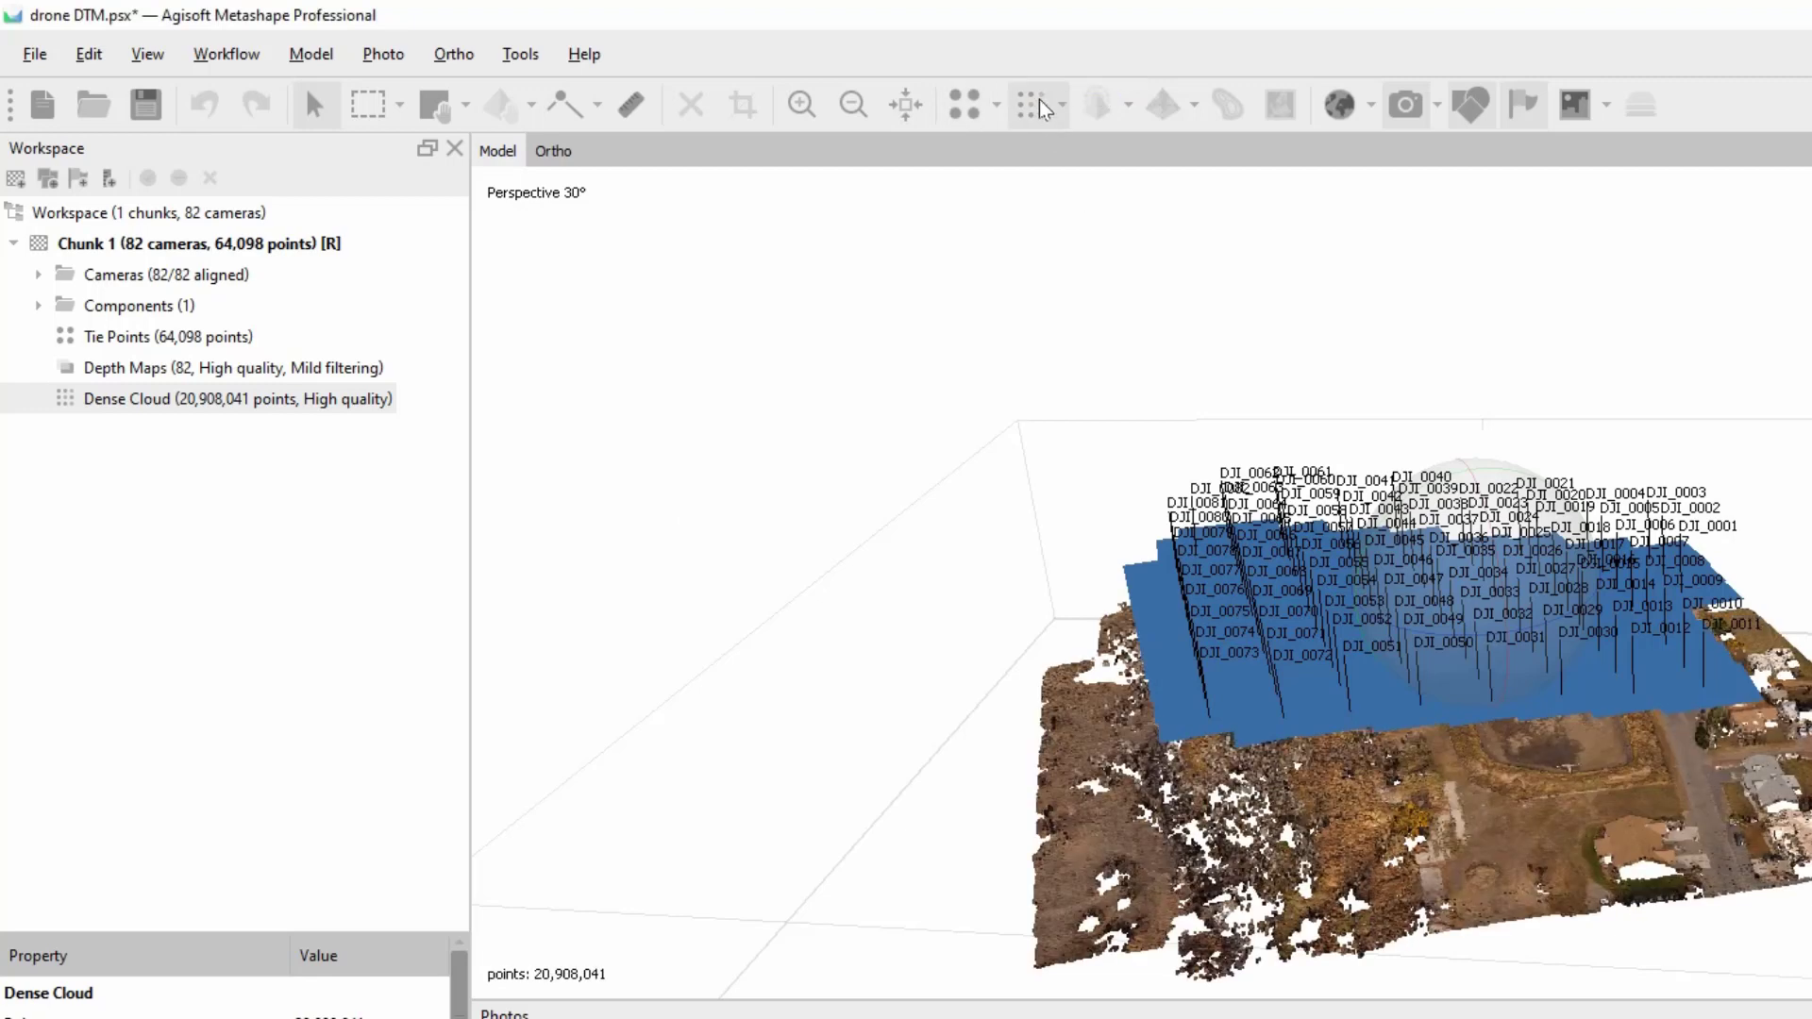
left_click(1063, 107)
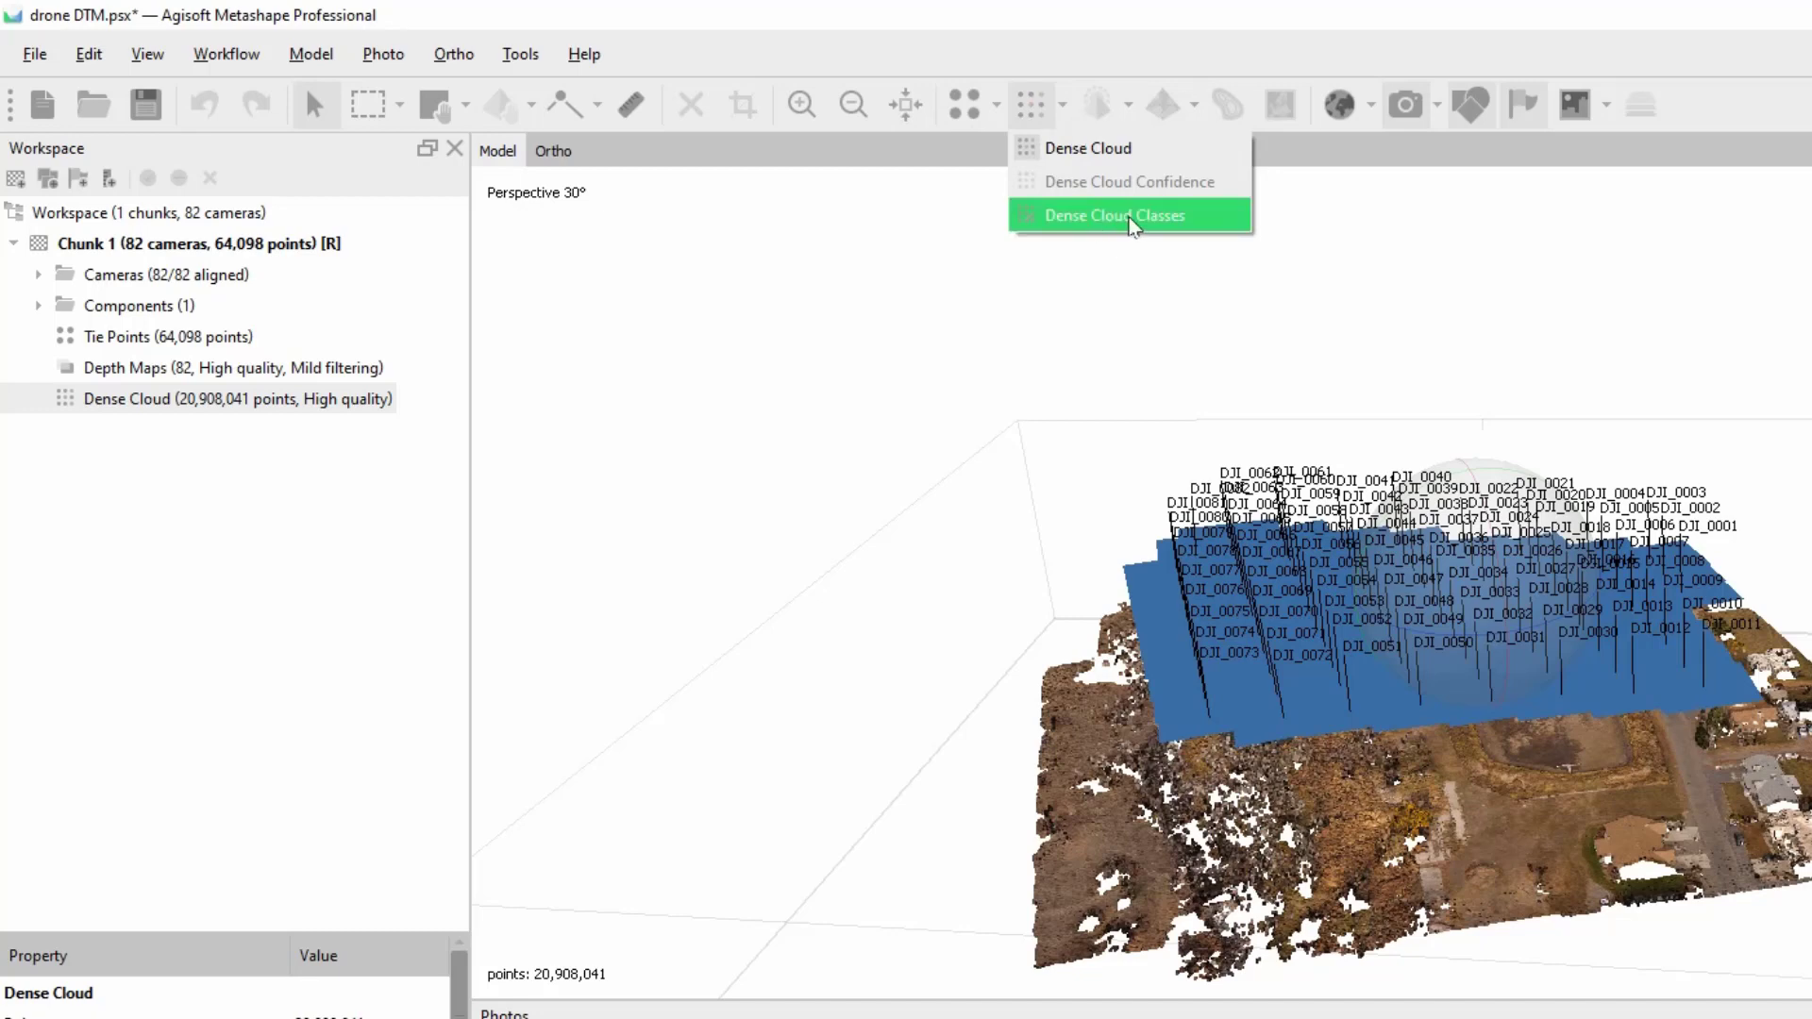
left_click(1132, 217)
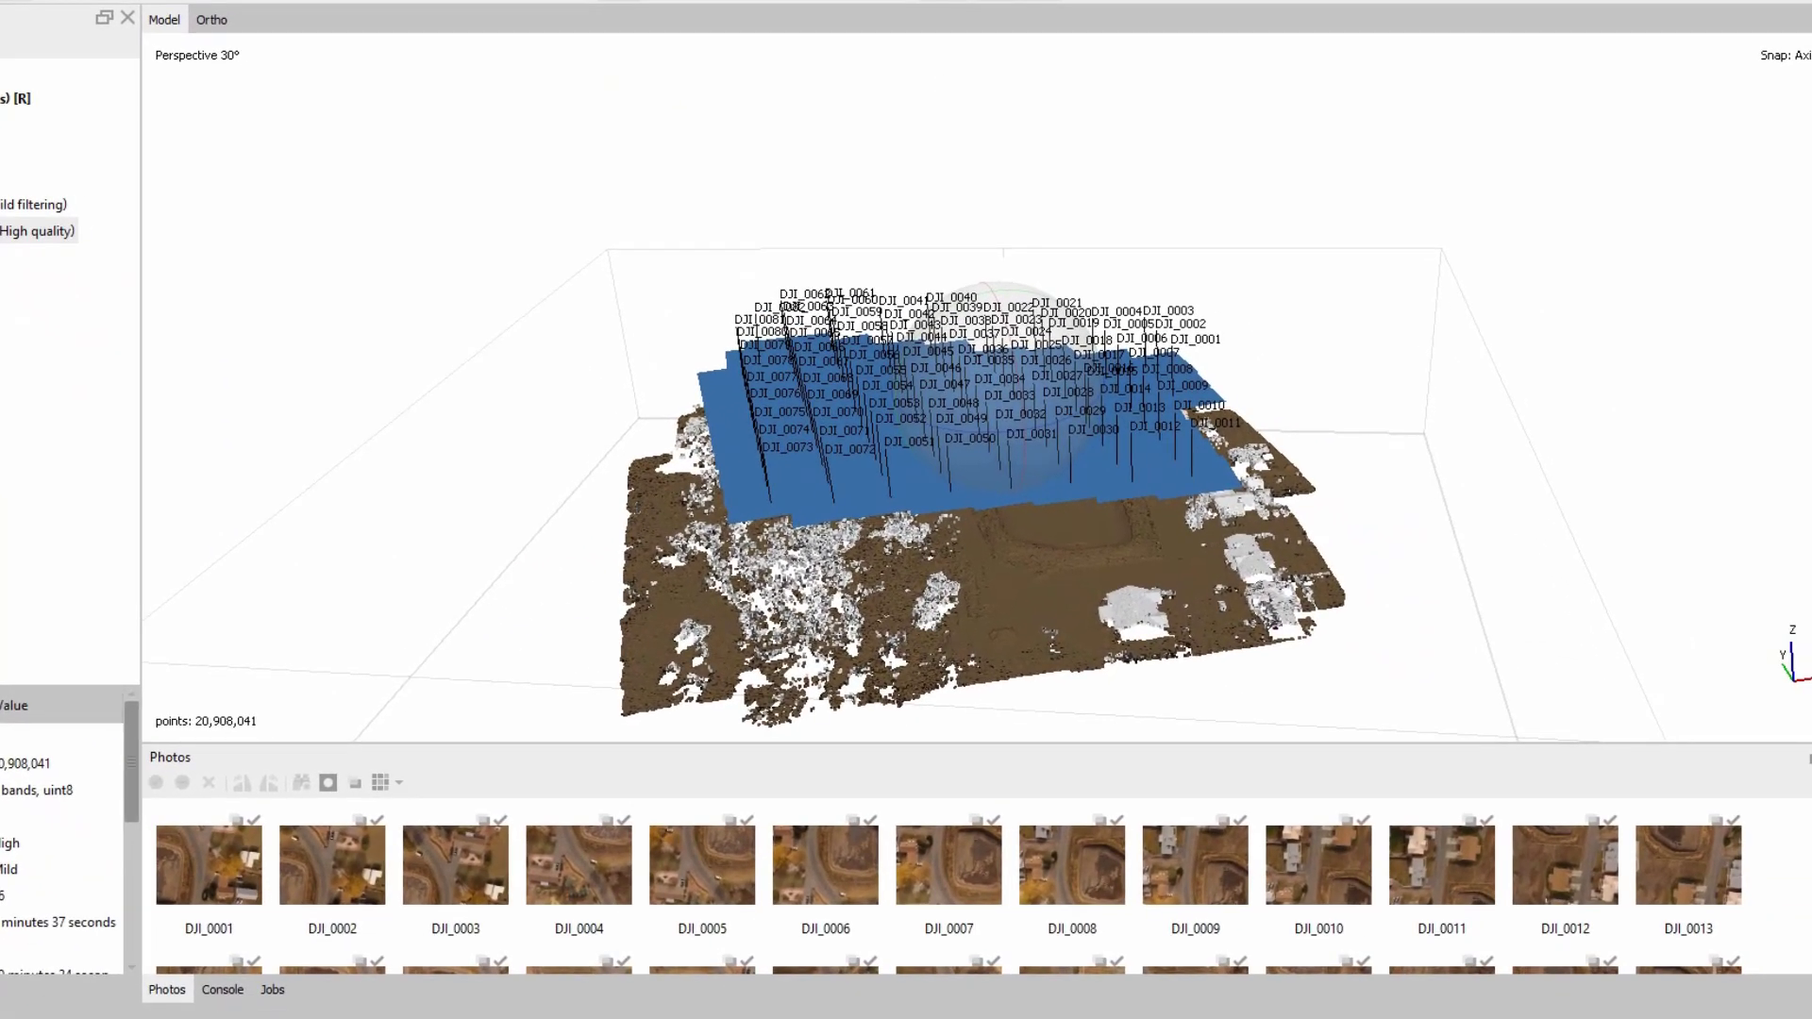
left_click(1035, 10)
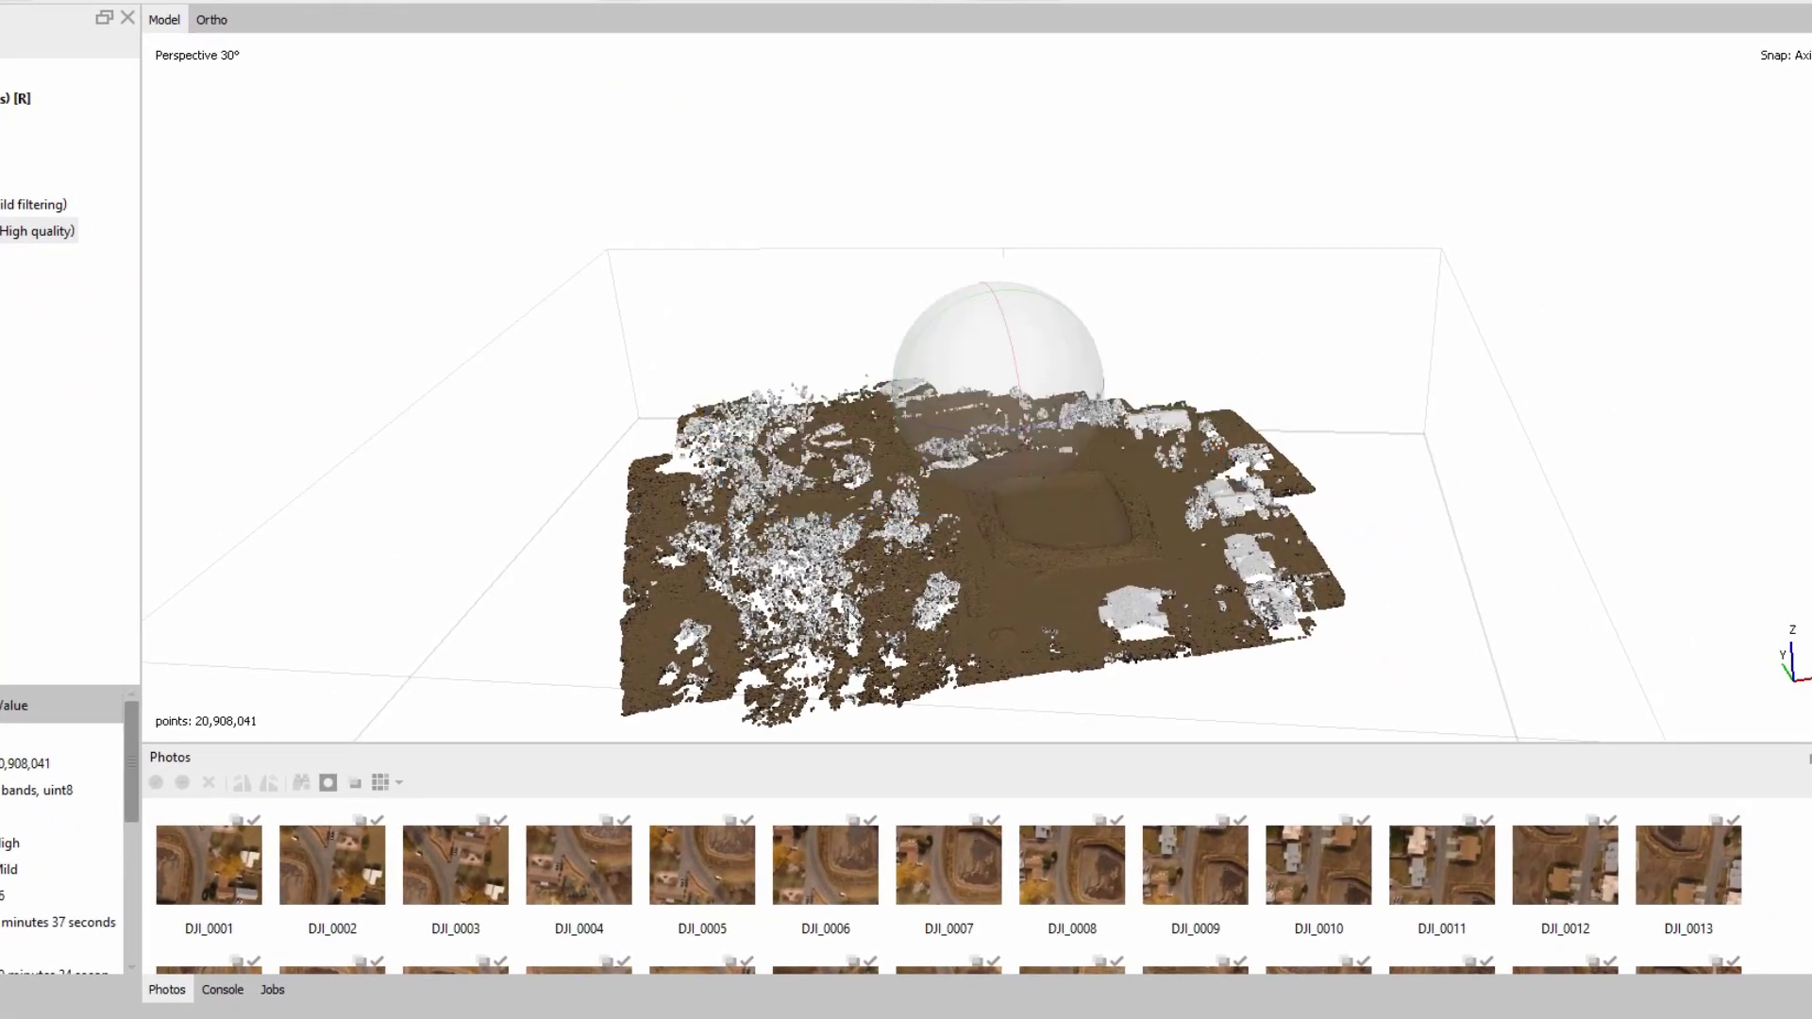
scroll(884, 592, "up", 3)
left_click_drag(973, 564, 964, 442)
scroll(964, 442, "up", 4)
mouse_move(960, 518)
left_mouse_down()
mouse_move(963, 595)
mouse_move(857, 639)
mouse_move(927, 614)
mouse_move(944, 563)
left_mouse_up()
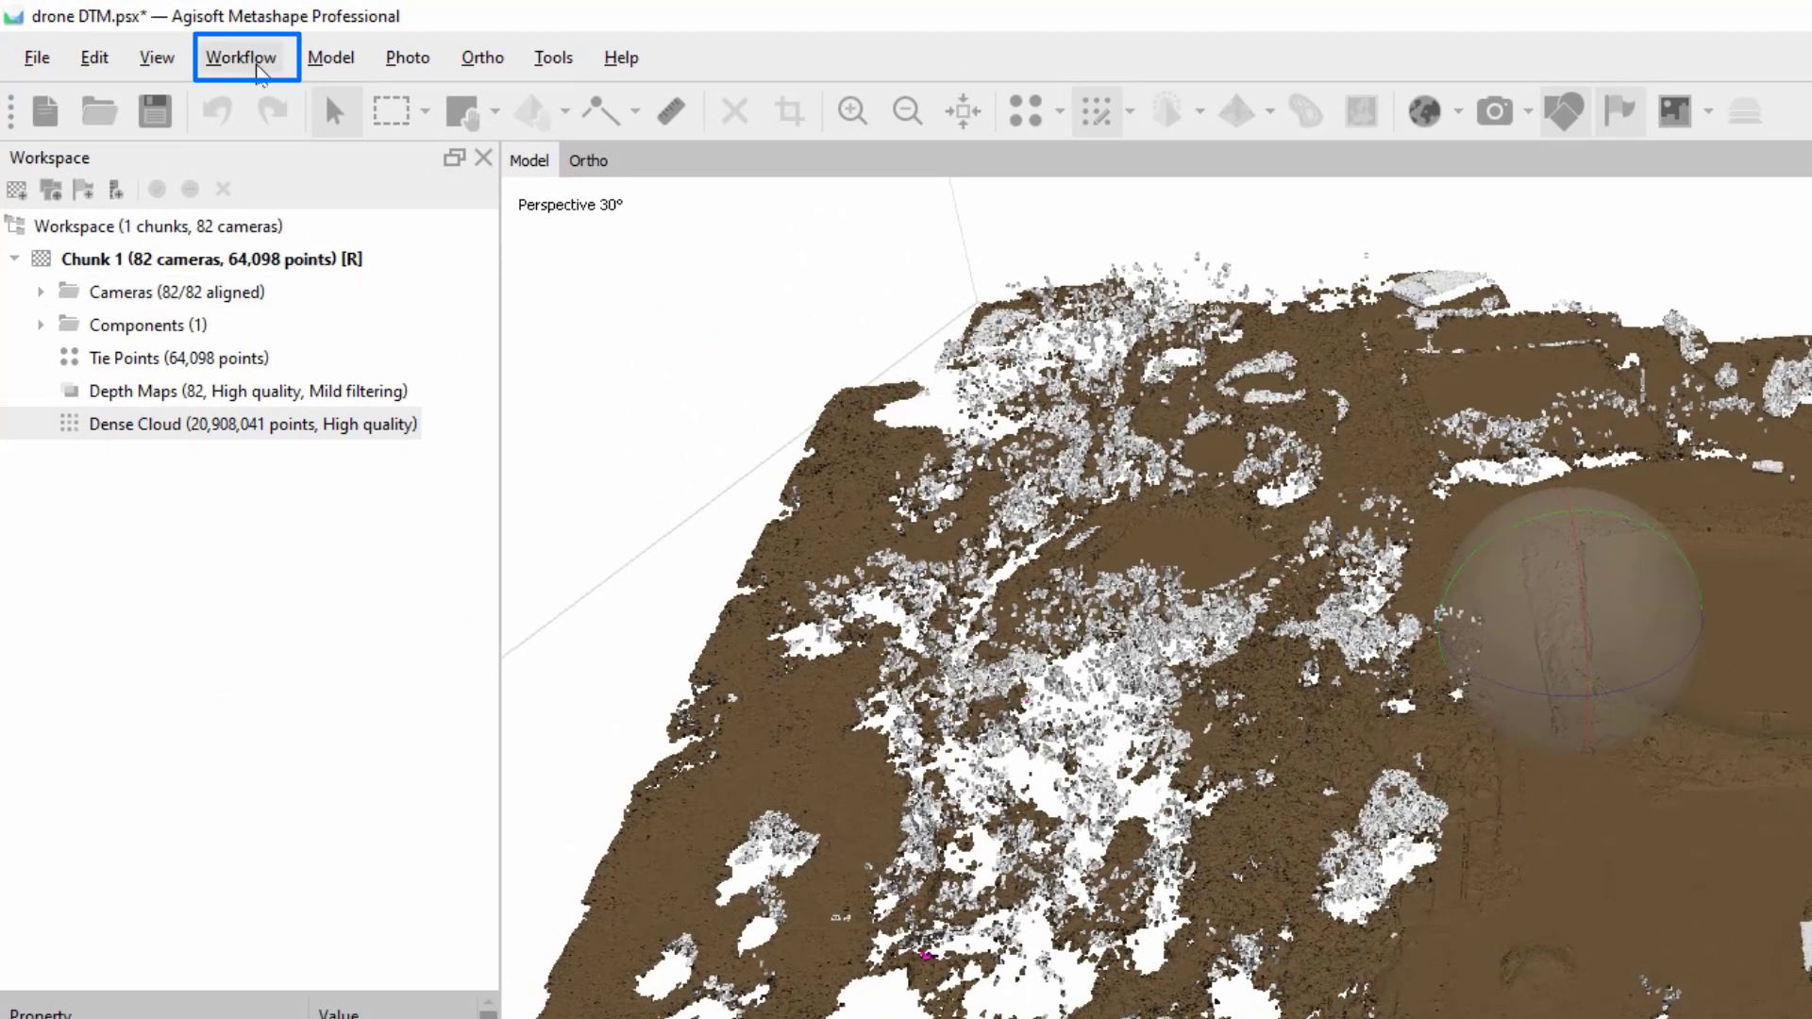
Build a DEM from the dense cloud, excluding never-classified and low-noise points so only Ground is used
left_click(260, 66)
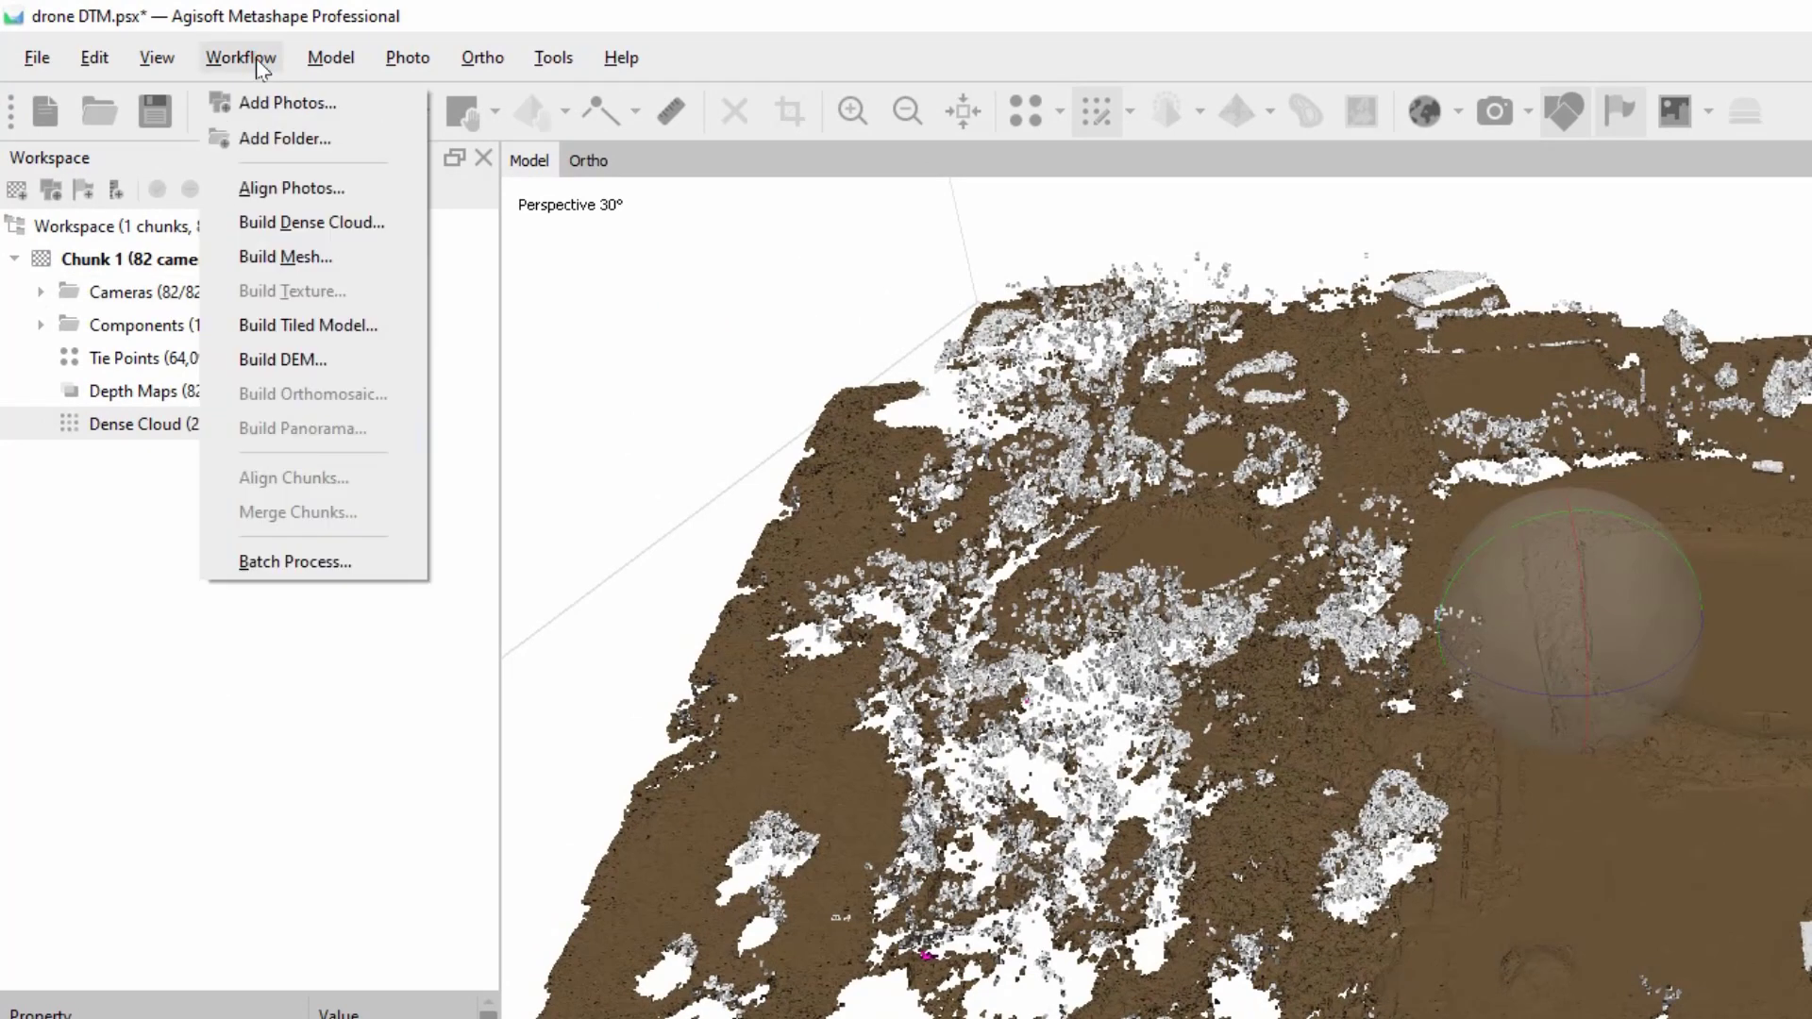
left_click(319, 367)
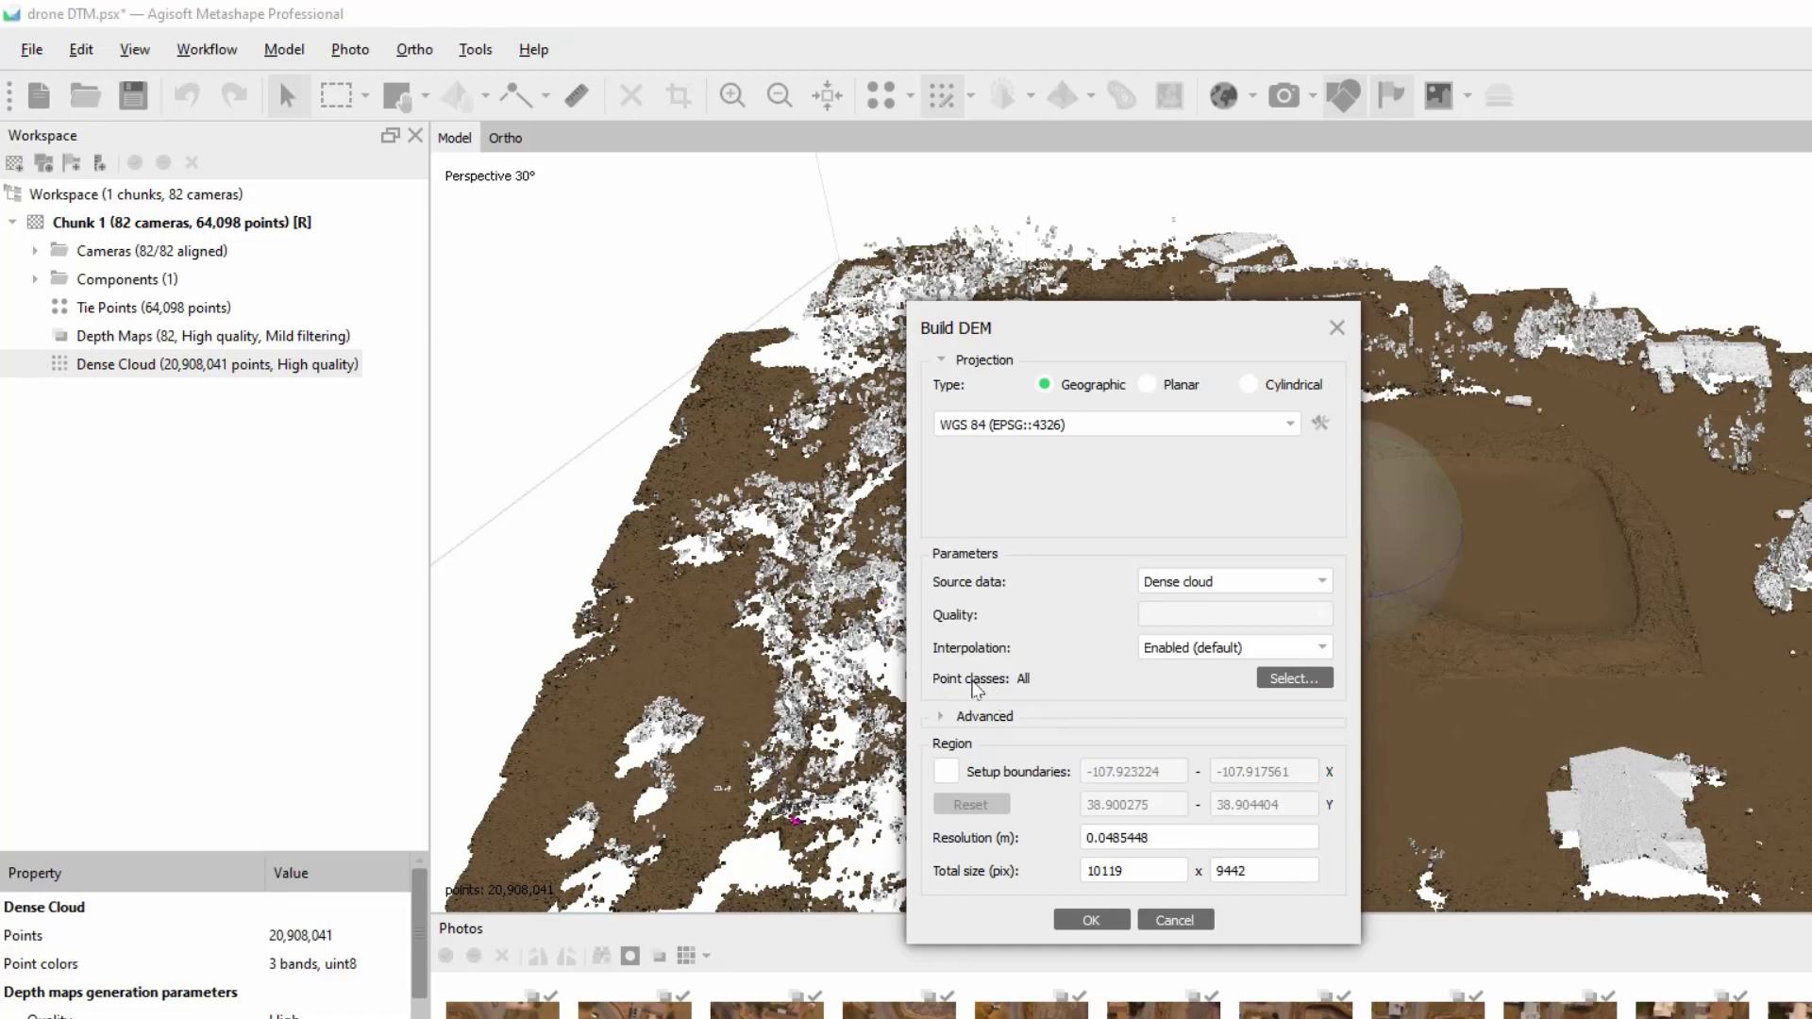
left_click(1295, 680)
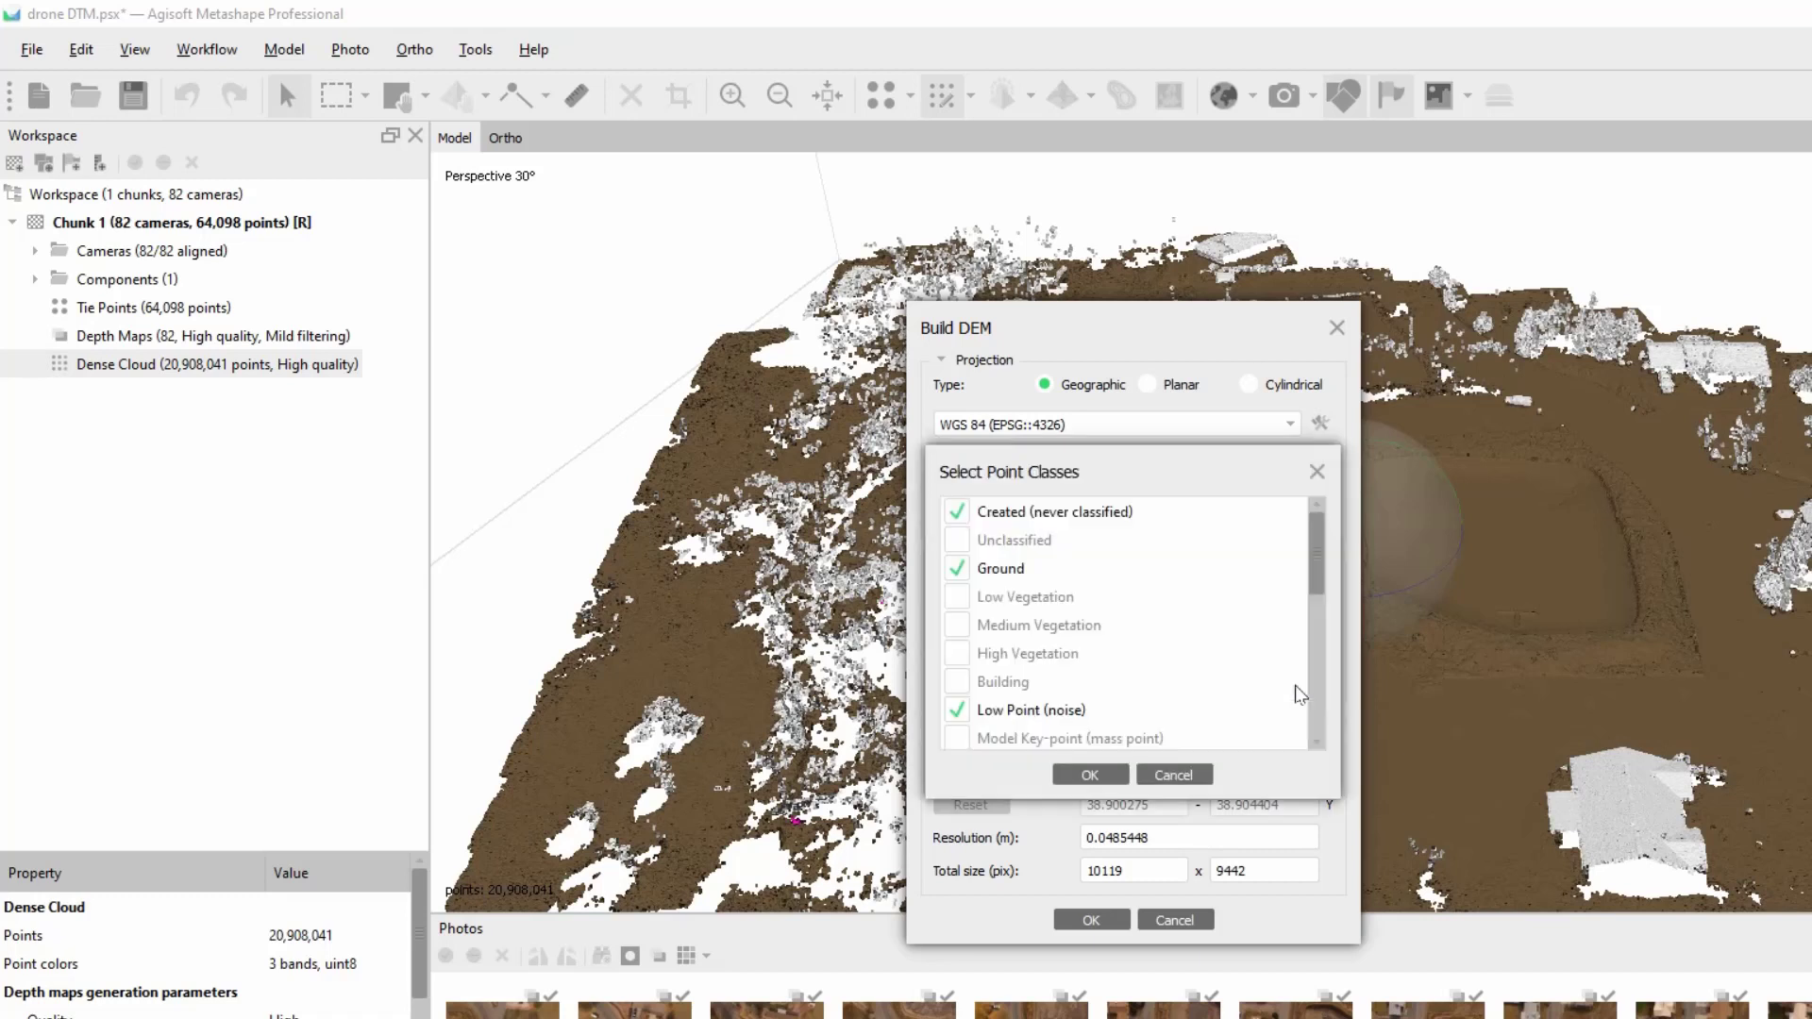
left_click(958, 512)
left_click(956, 711)
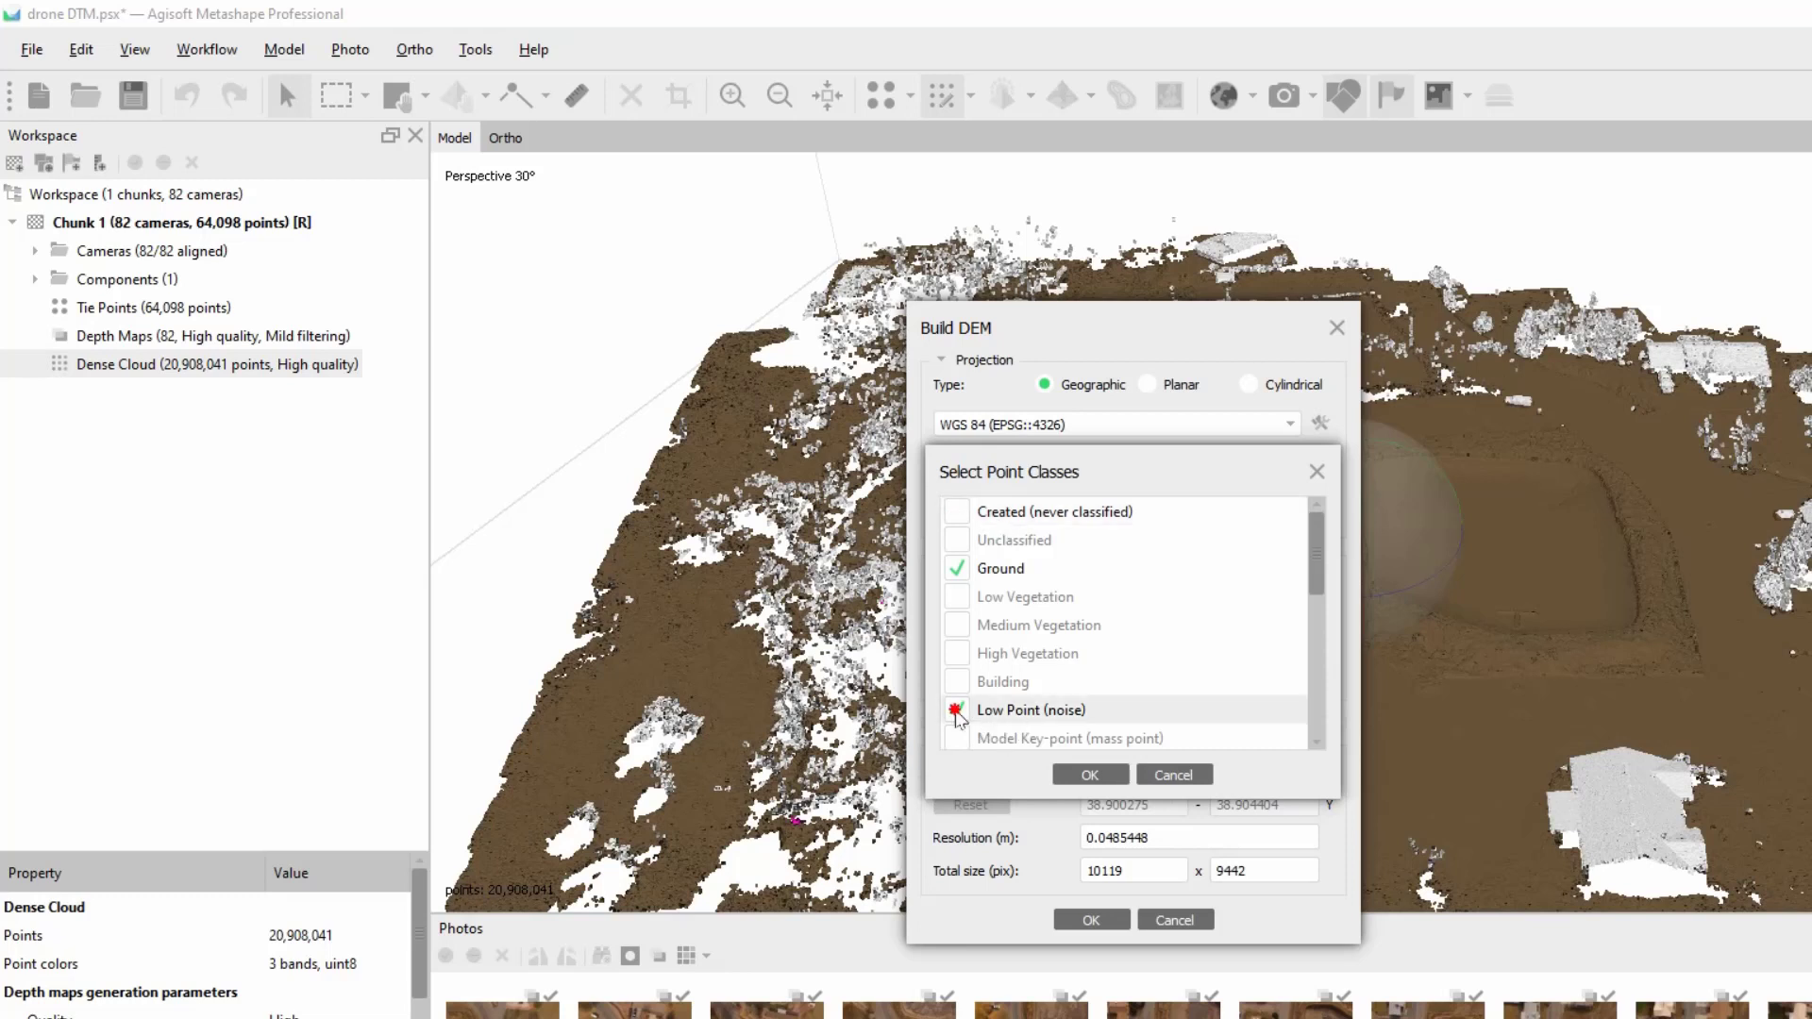
mouse_move(1318, 559)
left_mouse_down()
mouse_move(1303, 703)
mouse_move(1326, 557)
left_mouse_up()
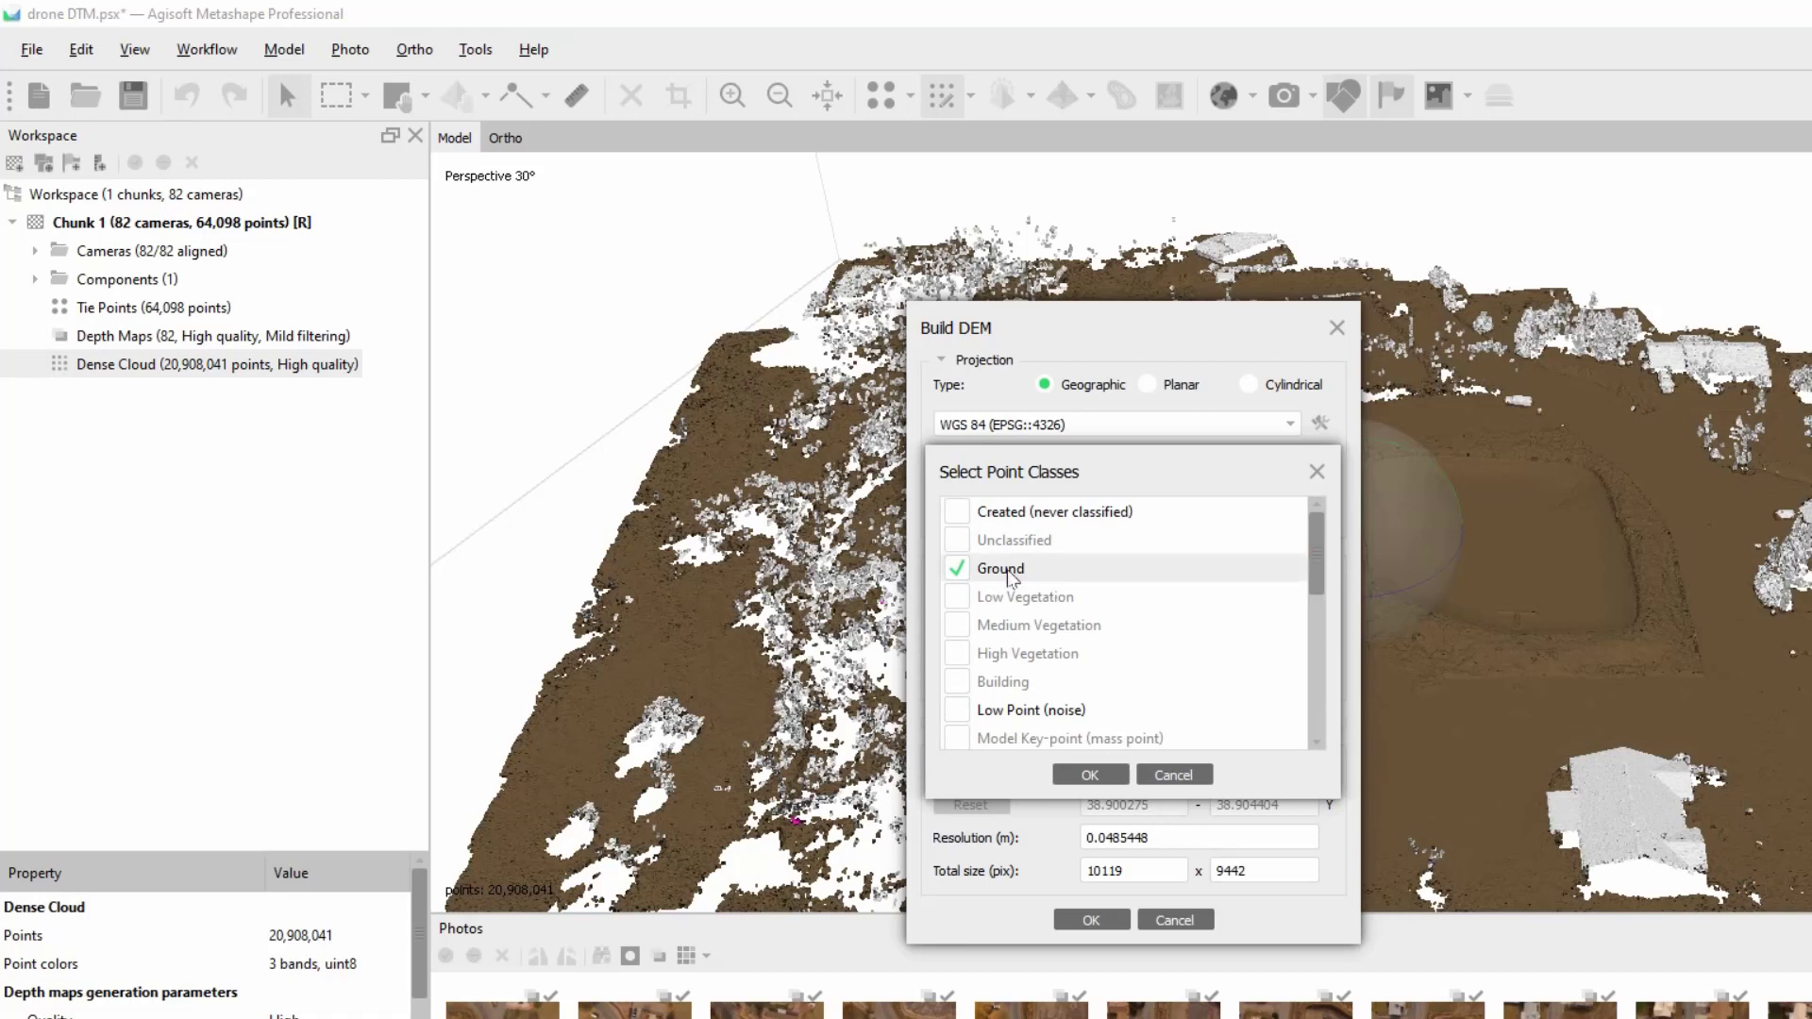
left_click(1092, 775)
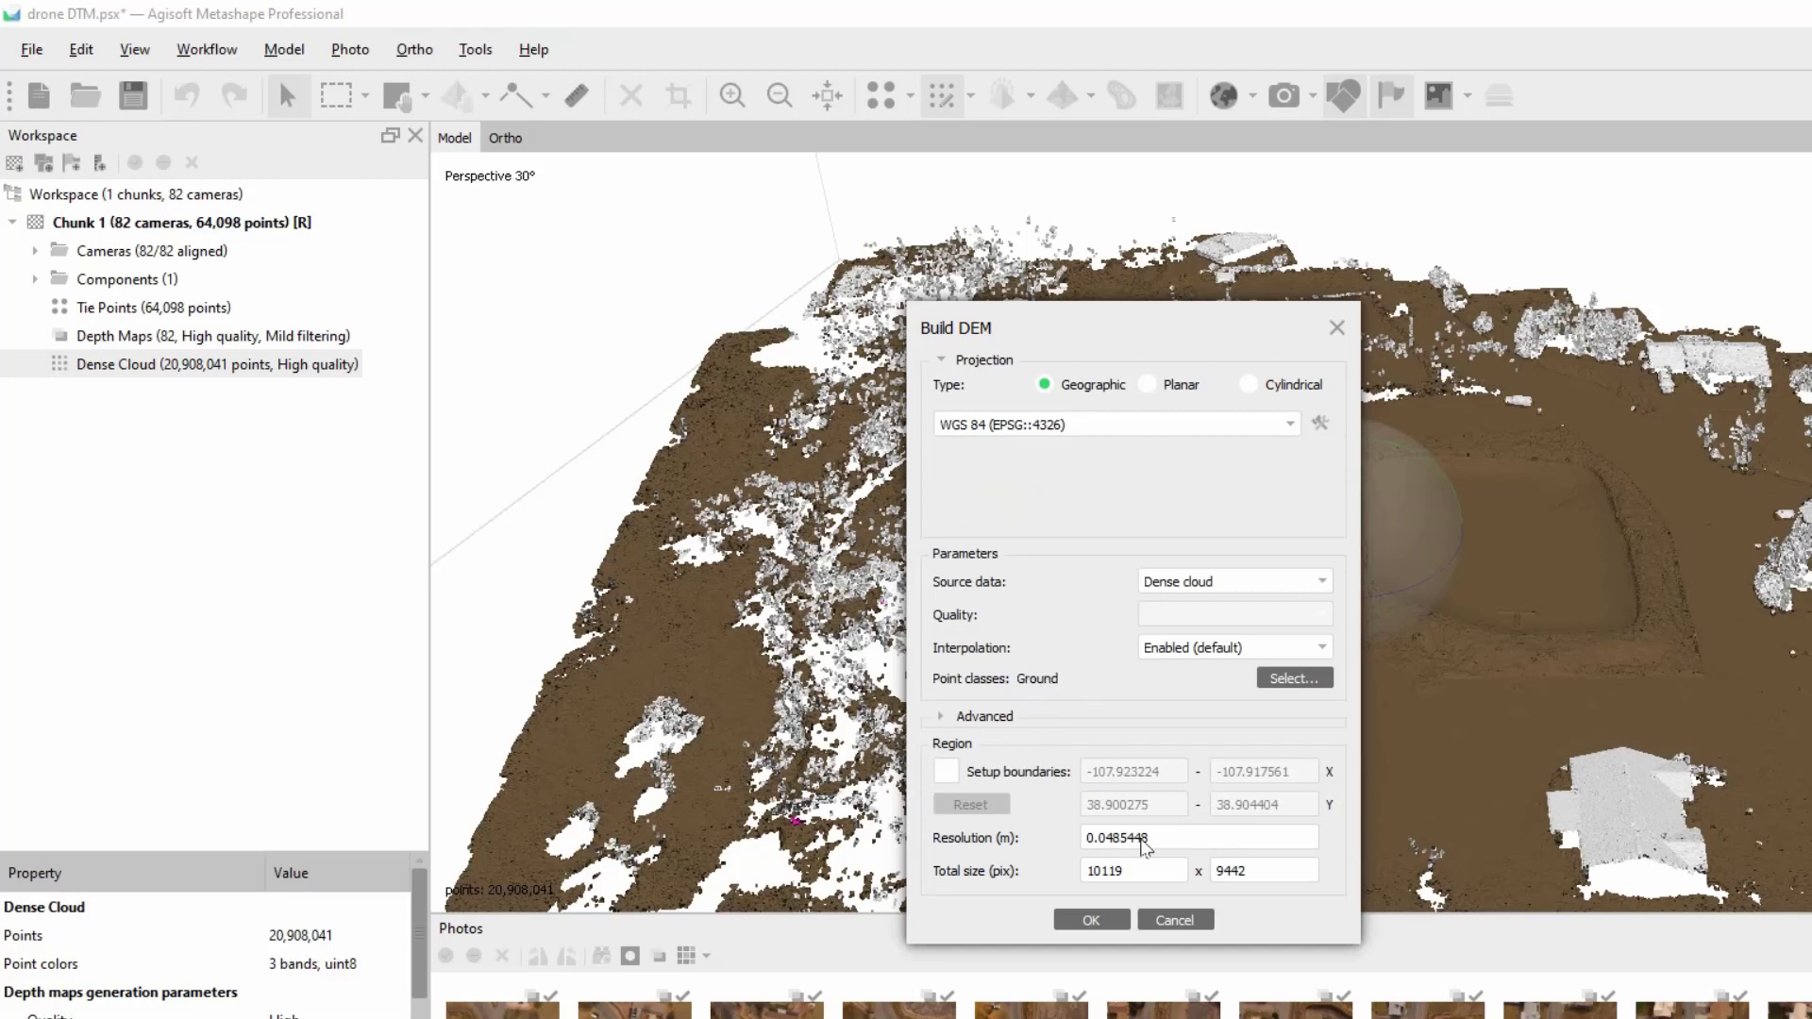
left_click(1095, 928)
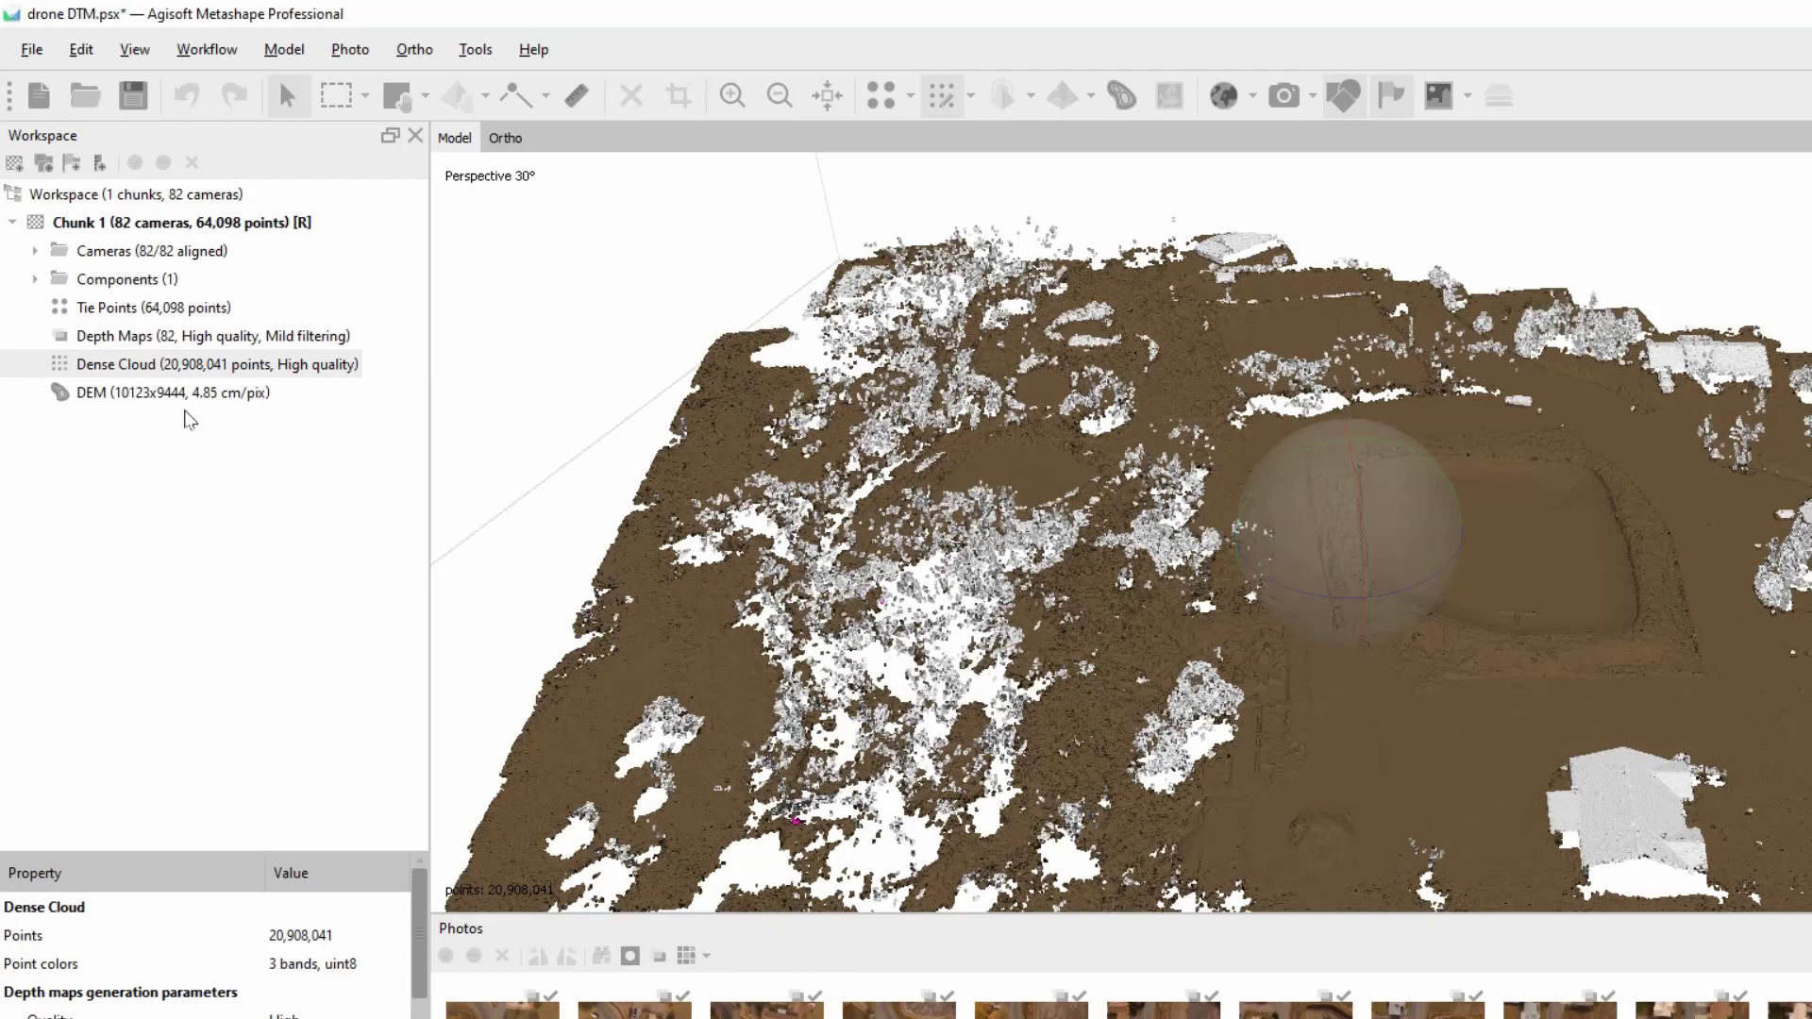
Open the DEM as a top-down elevation map centred on the pond with camera markers hidden
left_click(208, 392)
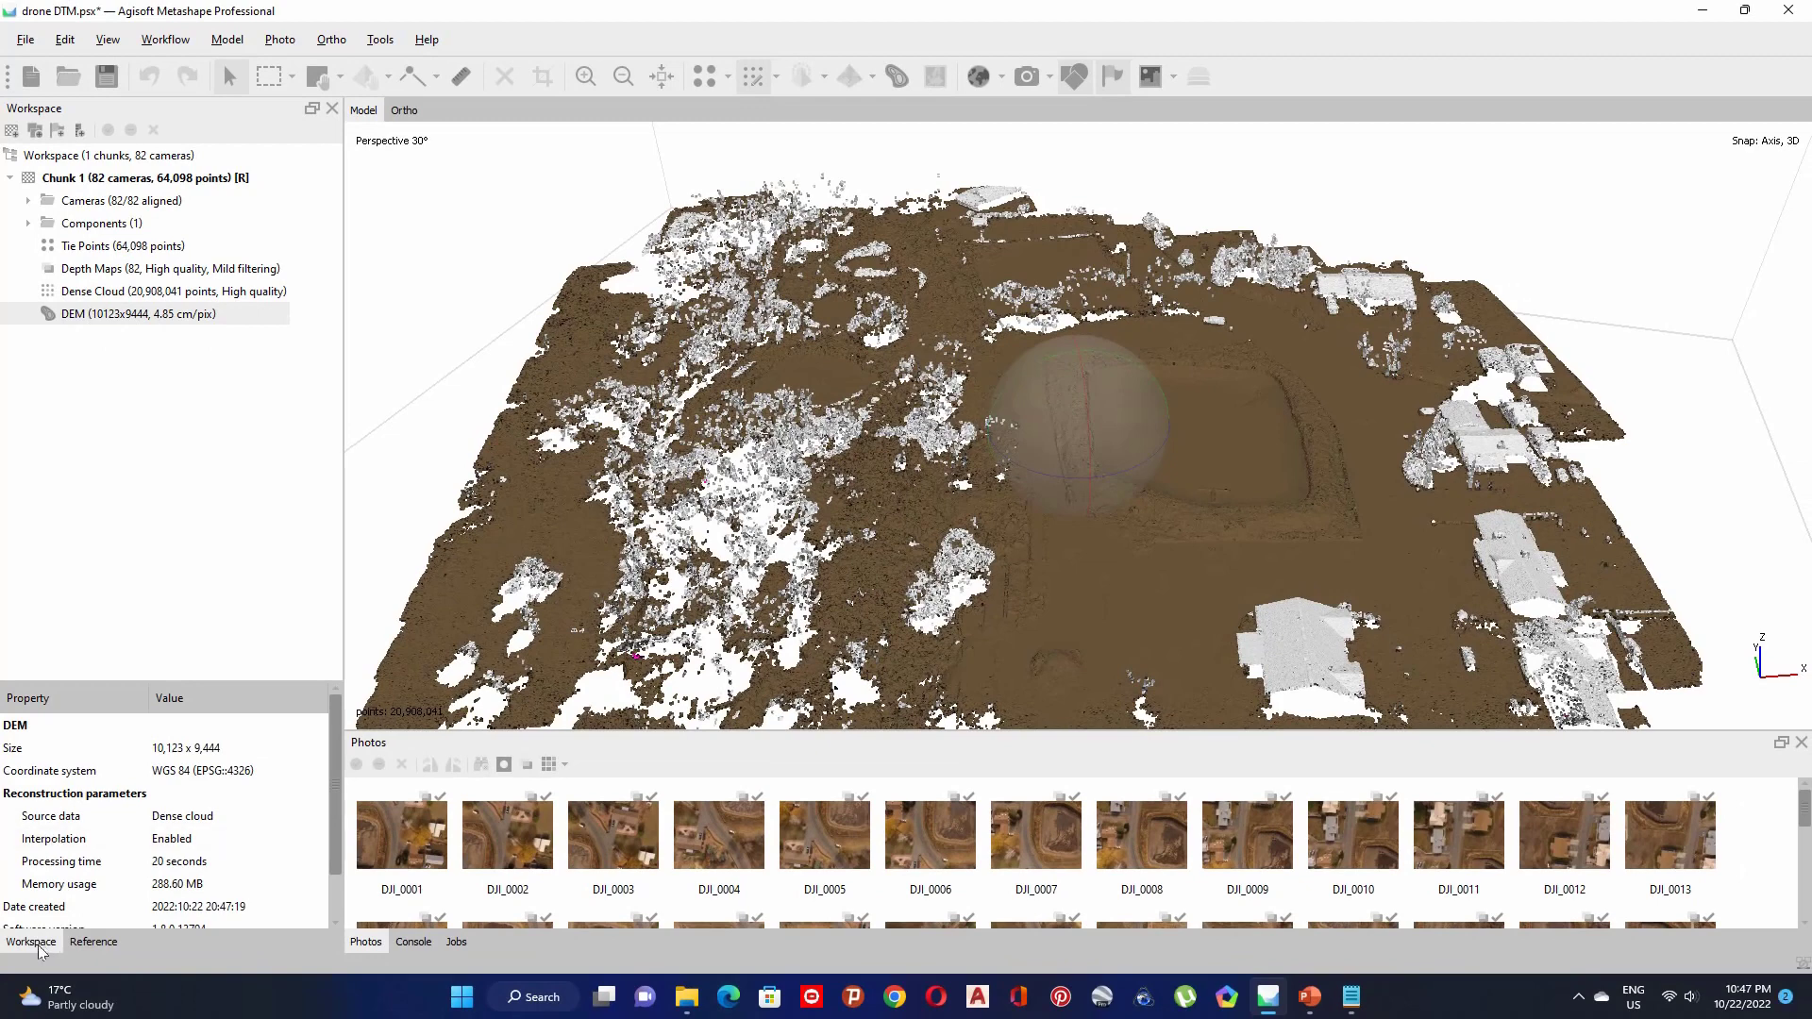
double_click(130, 316)
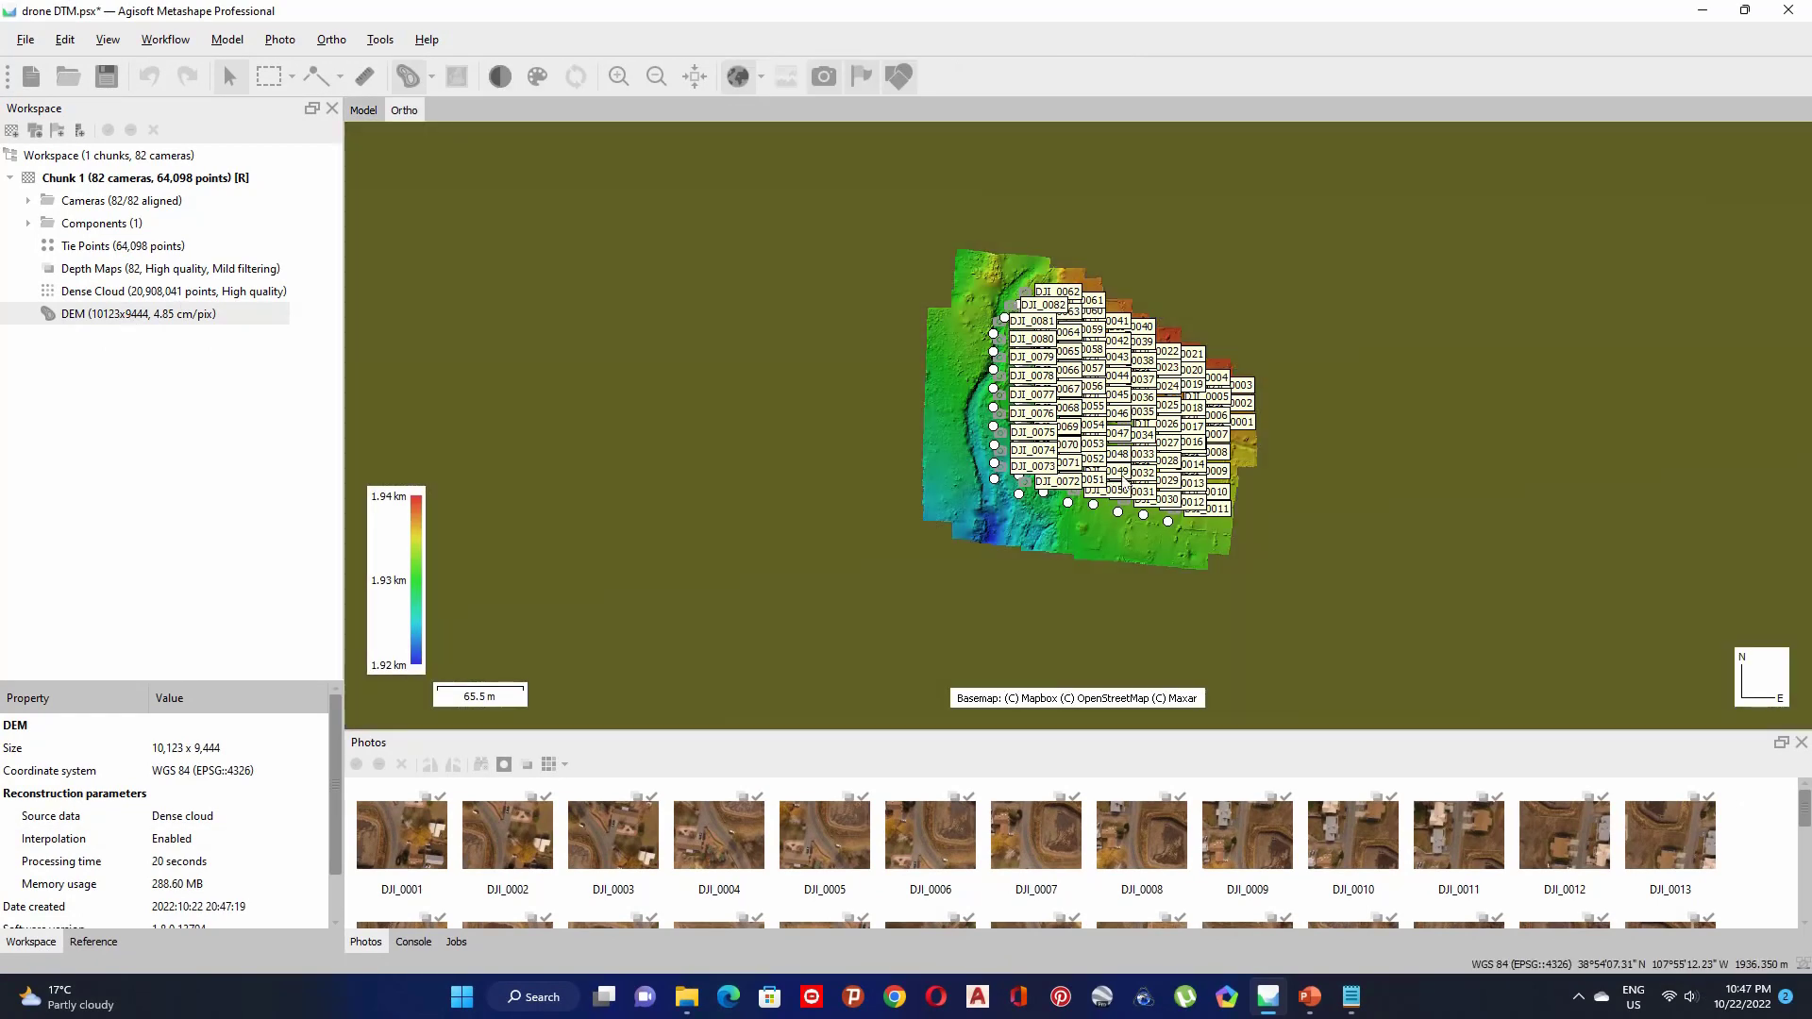
scroll(1009, 475, "up", 5)
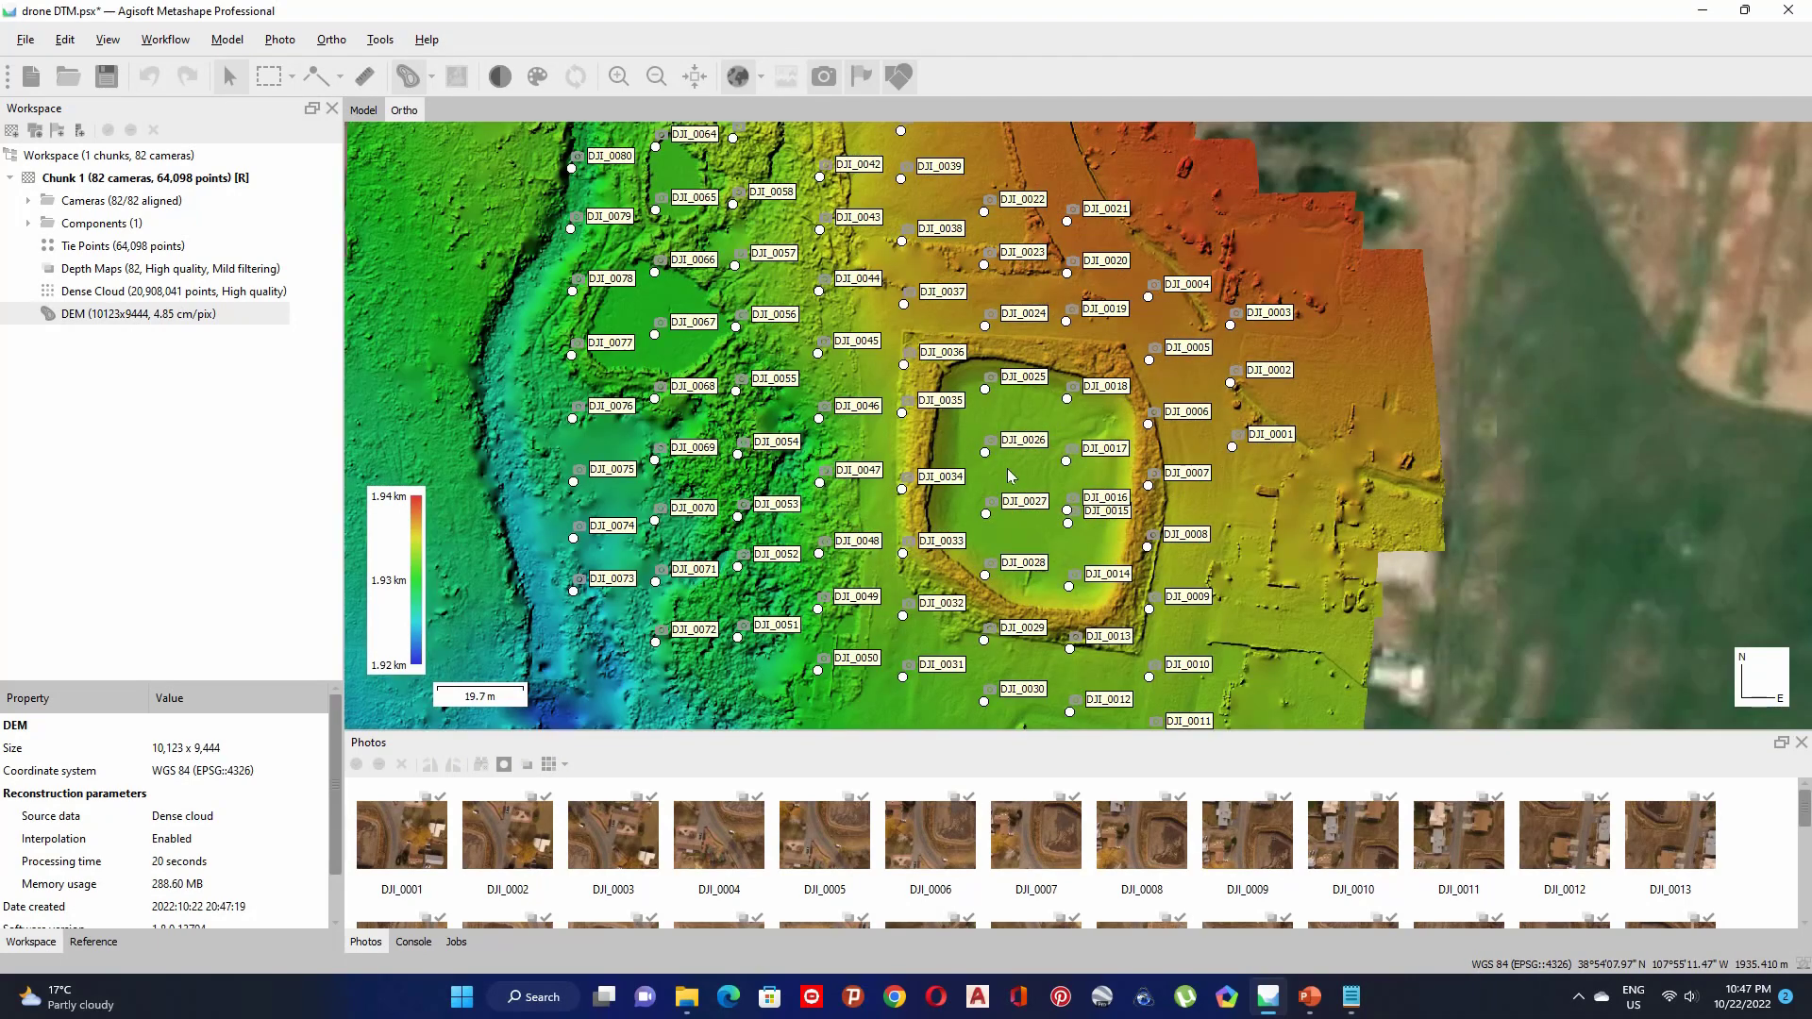
left_click_drag(1043, 569, 1106, 659)
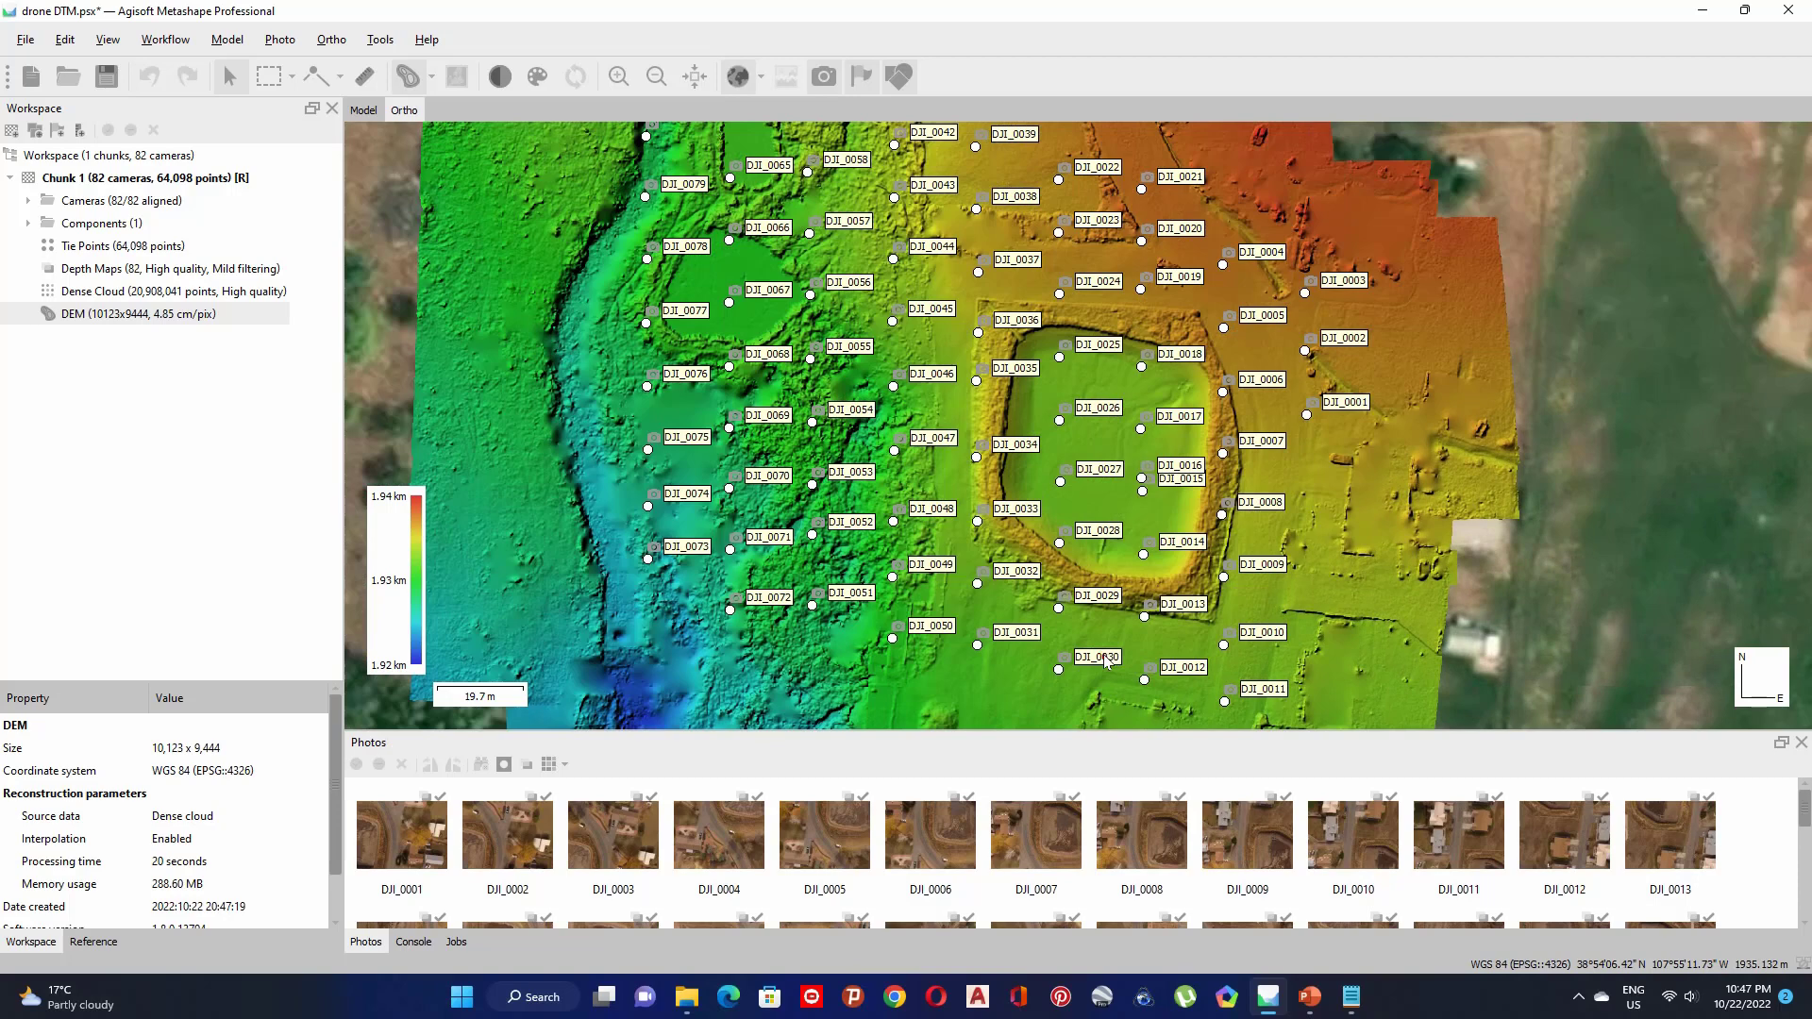
left_click(824, 77)
left_click_drag(1044, 366, 1074, 395)
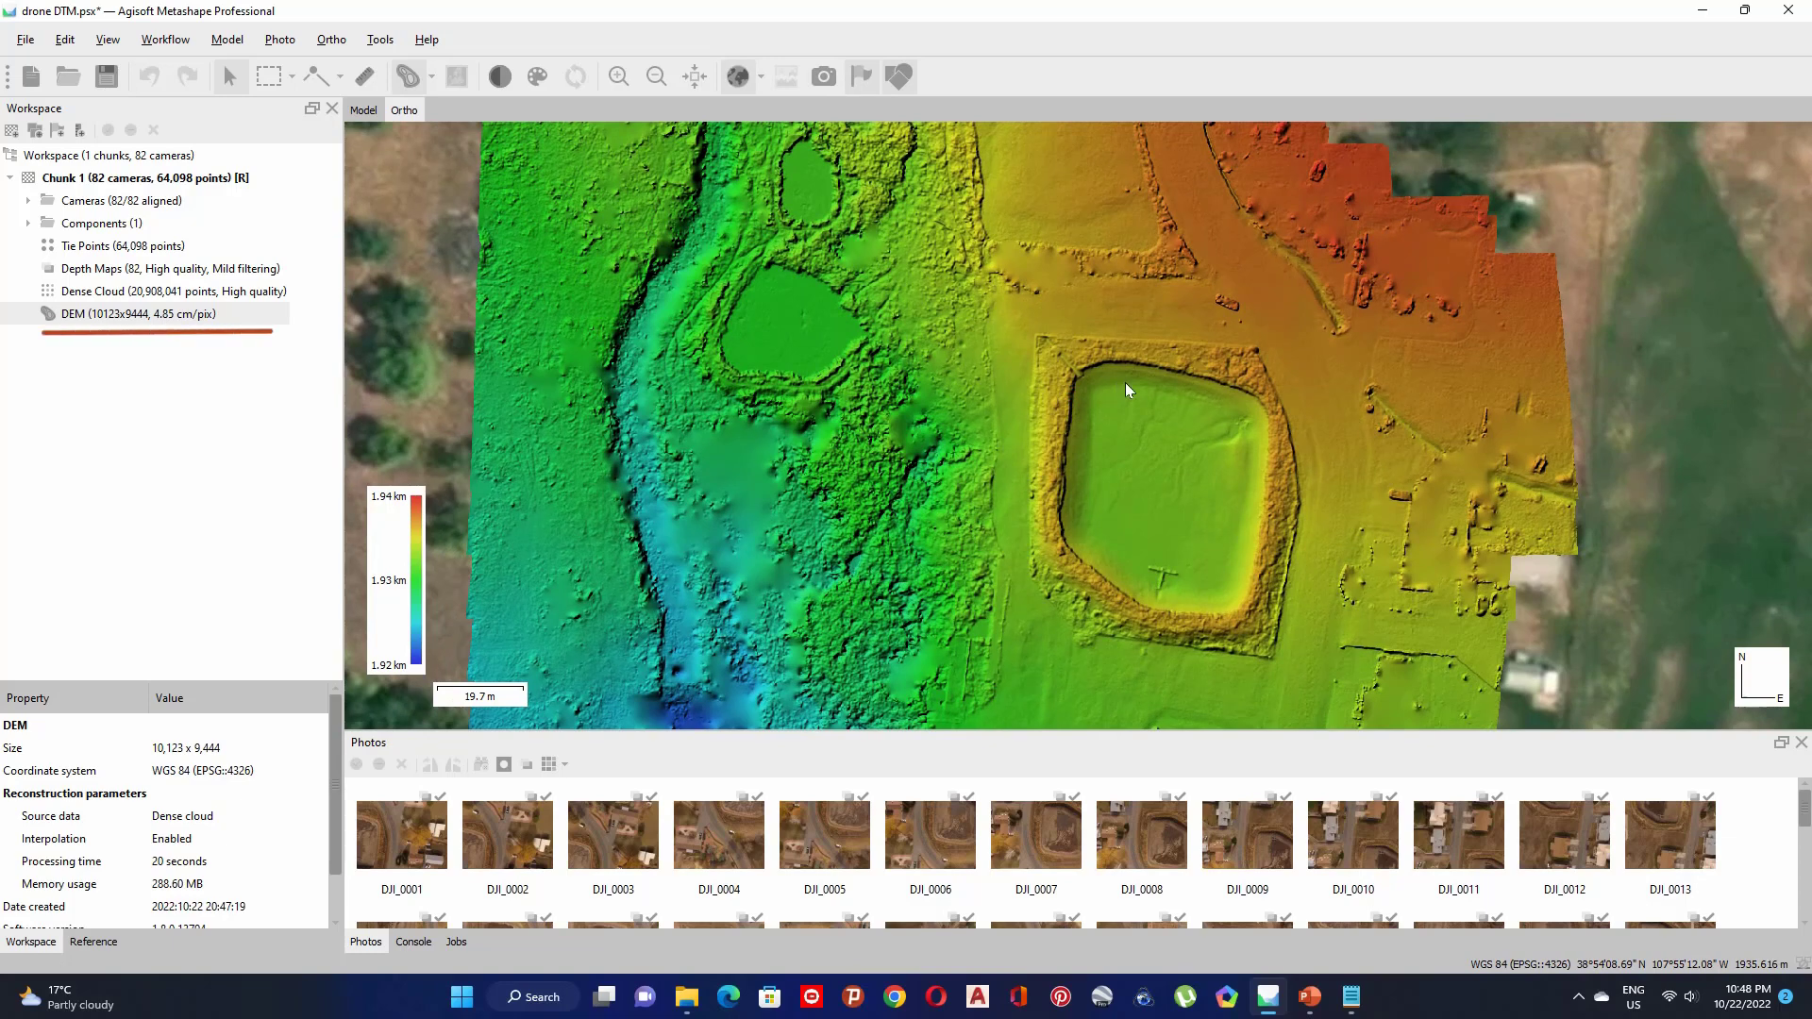
Generate 1 m interval contours from the DEM with Prevent intersections turned off
right_click(122, 321)
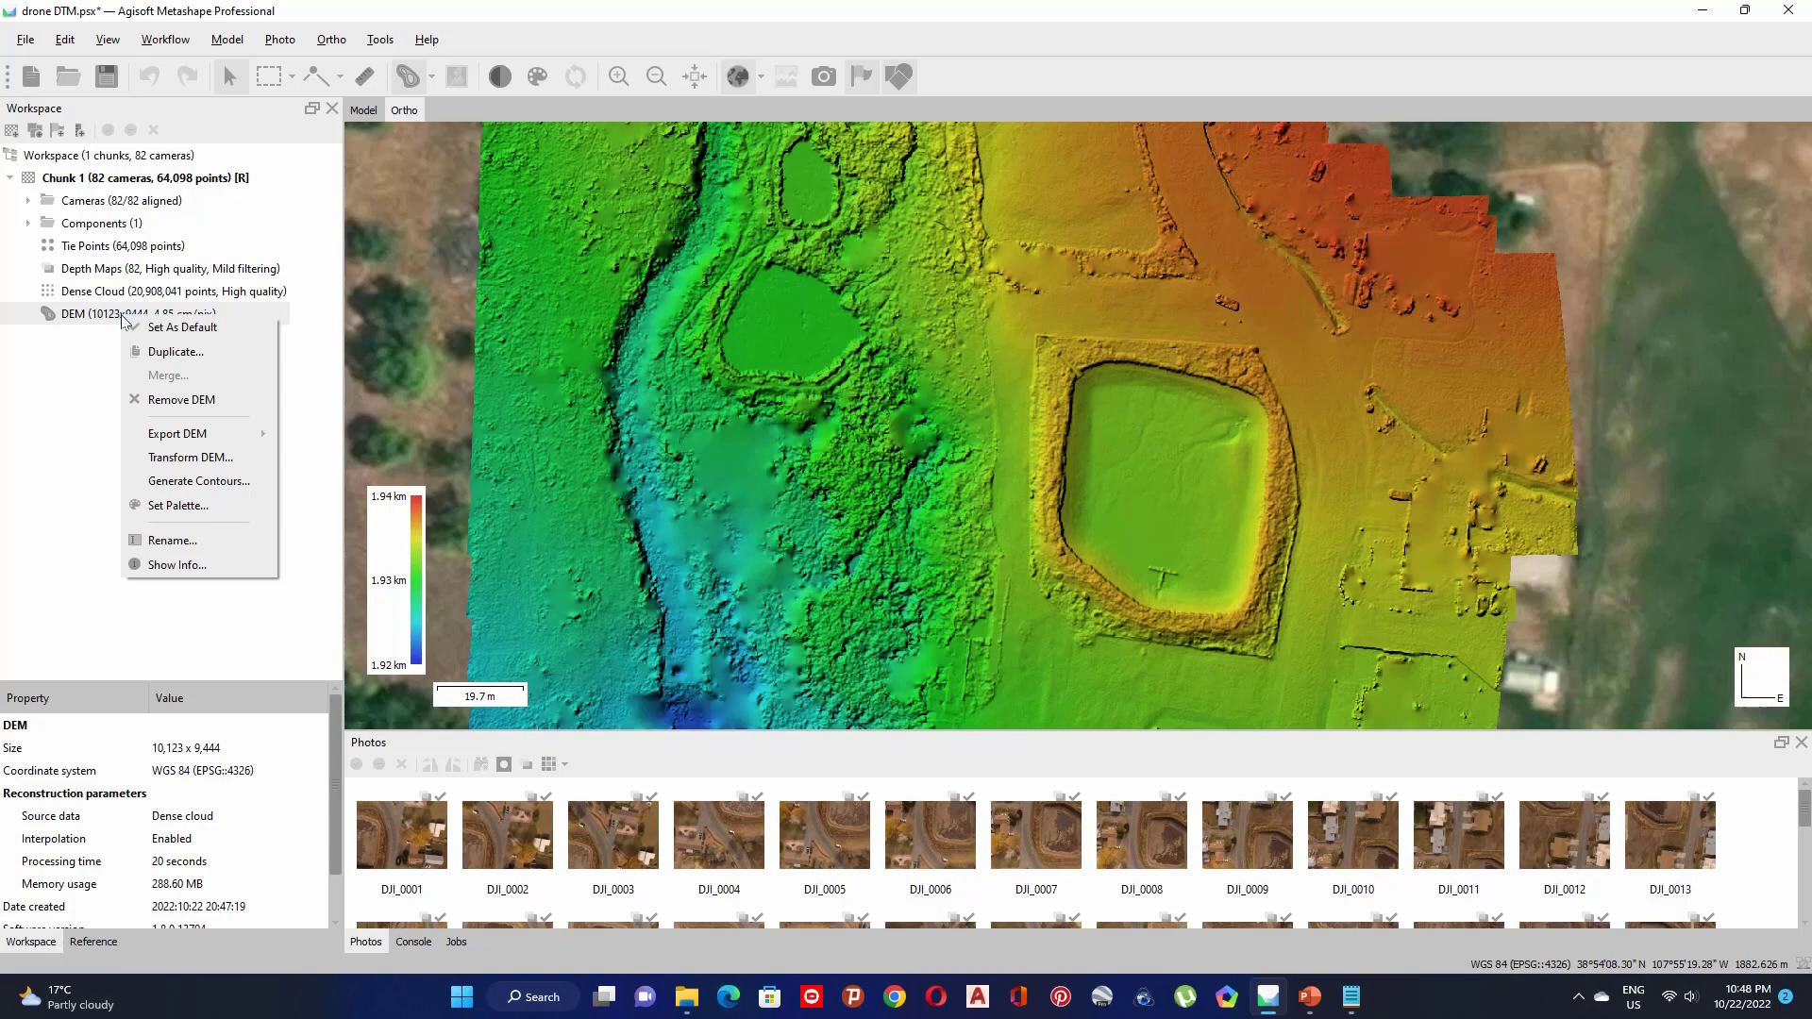
left_click(244, 488)
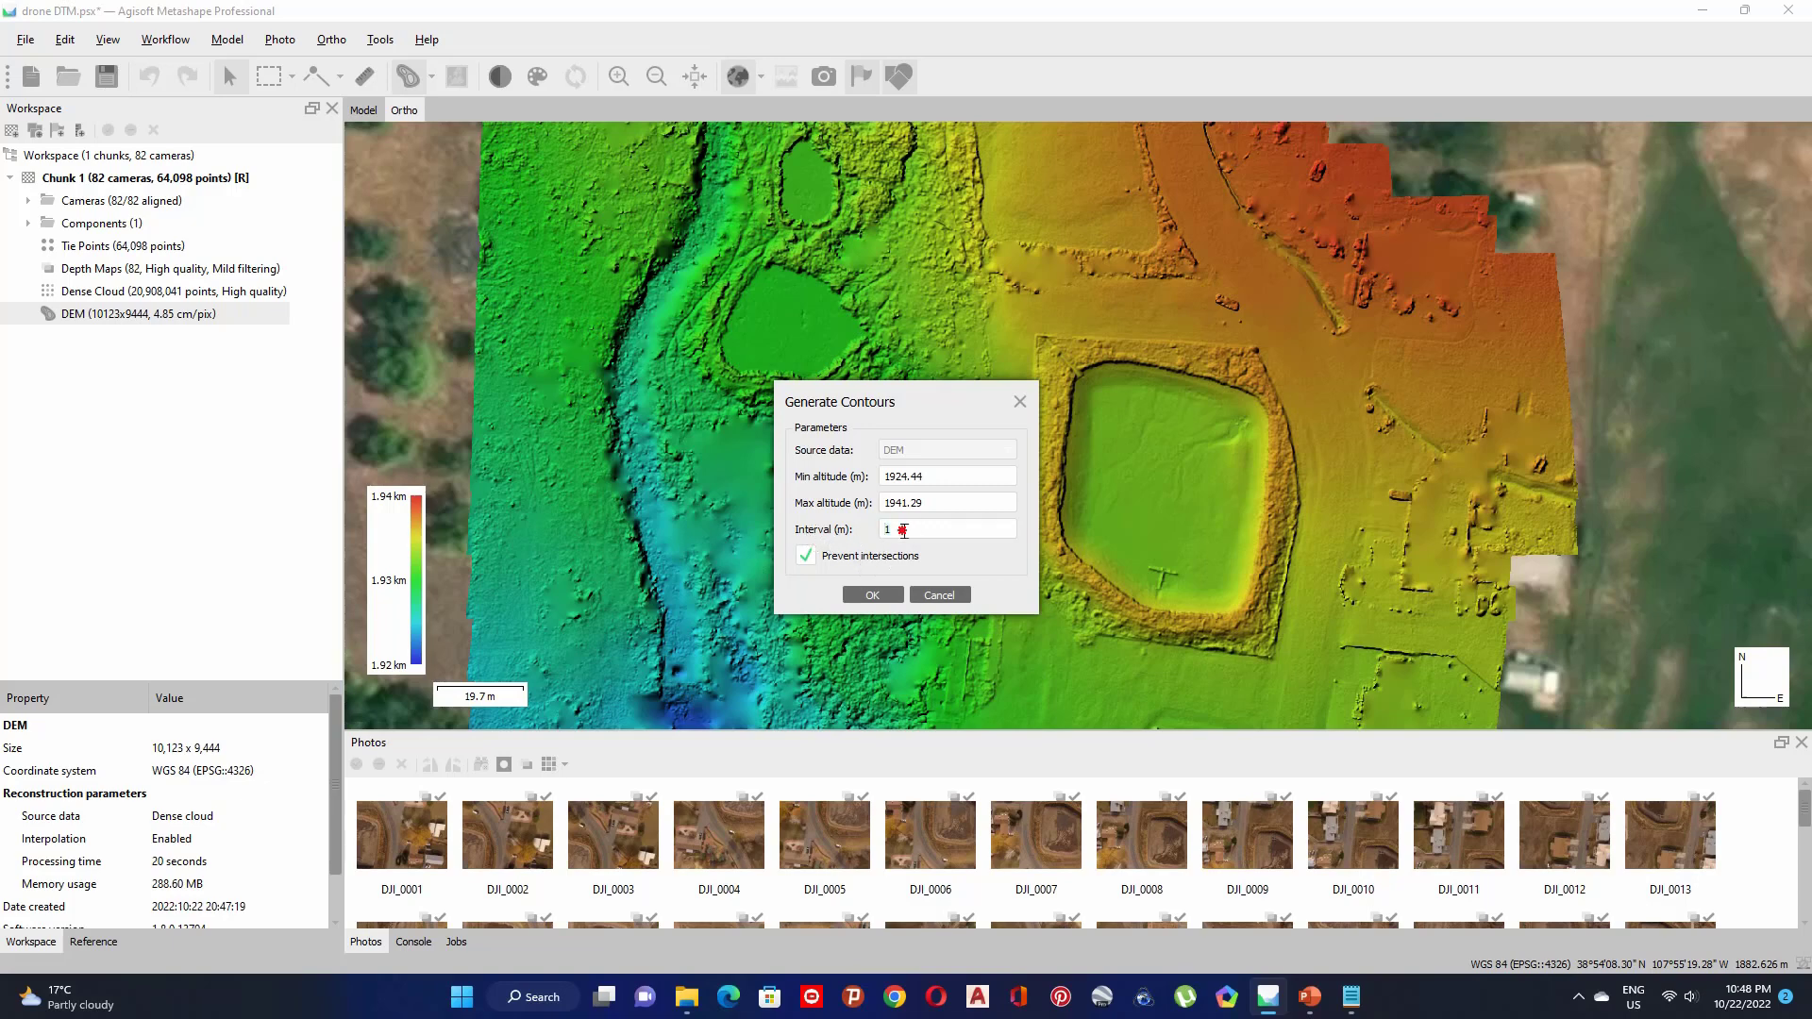
left_click(807, 559)
left_click(875, 596)
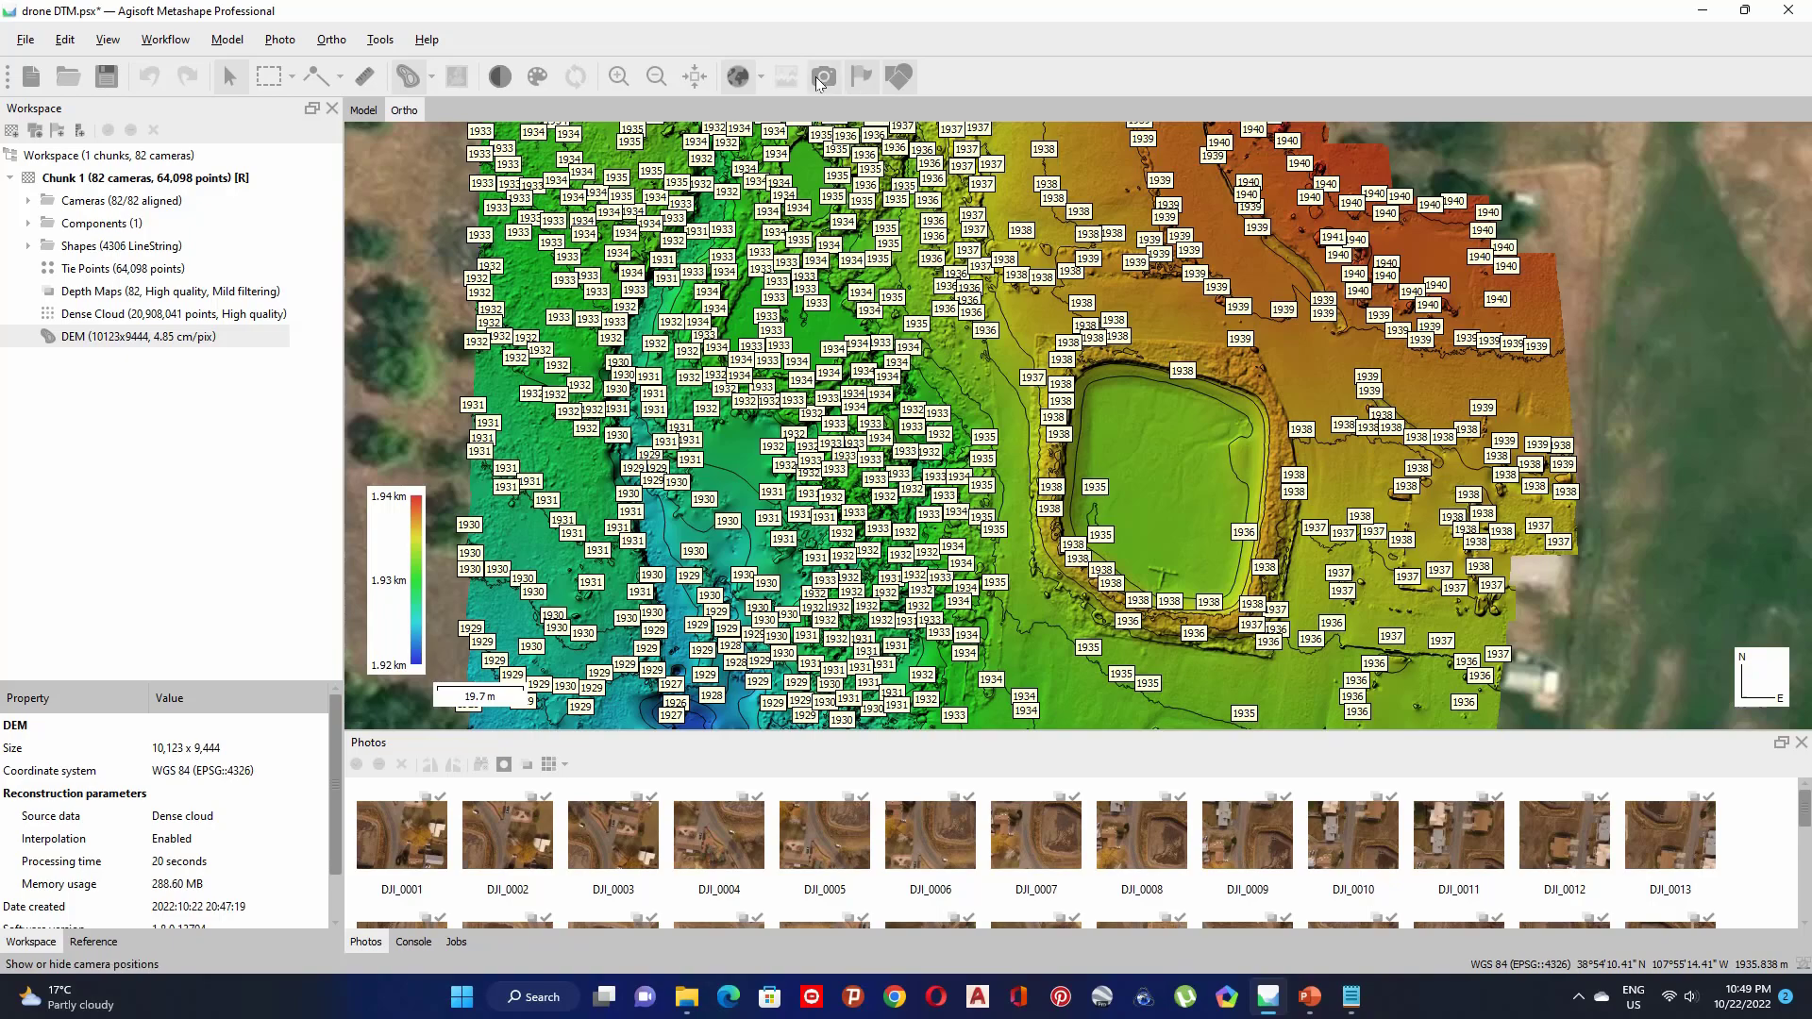
Centre the map on the pond and expand Shapes to select the 4306-line Contours layer
scroll(1162, 443, "up", 3)
left_click_drag(1162, 443, 1101, 325)
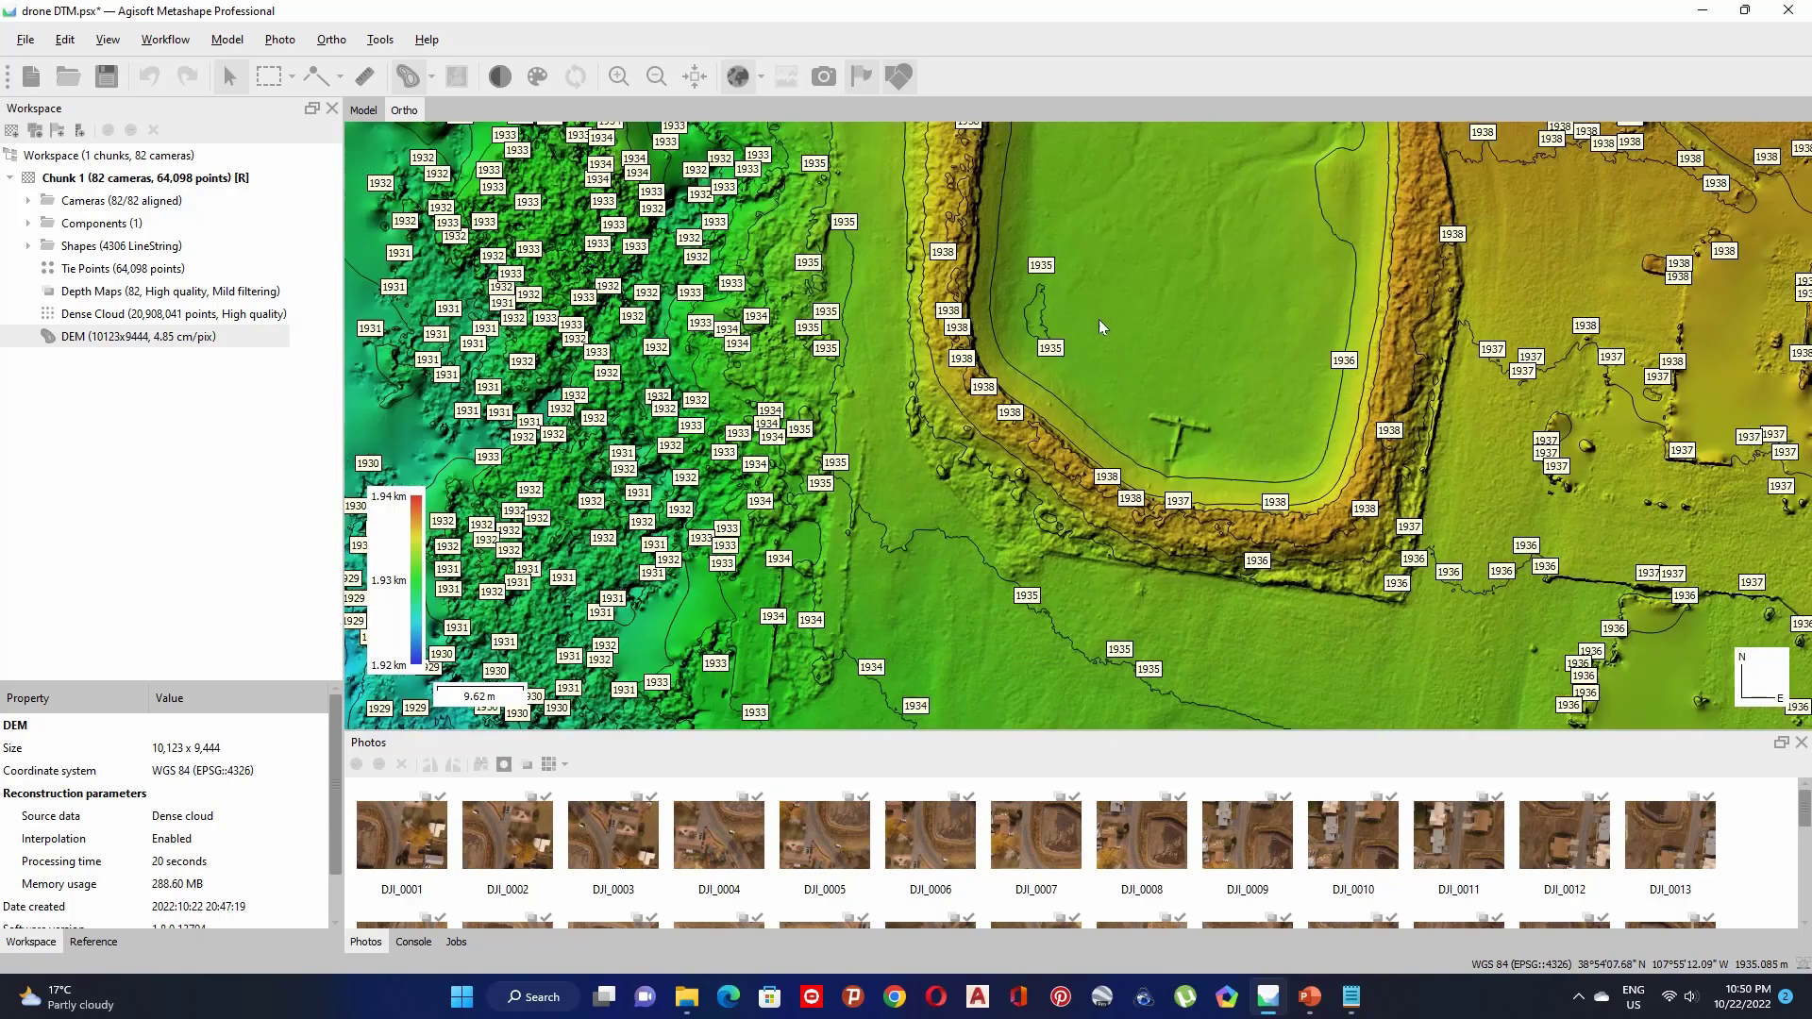
left_click(89, 249)
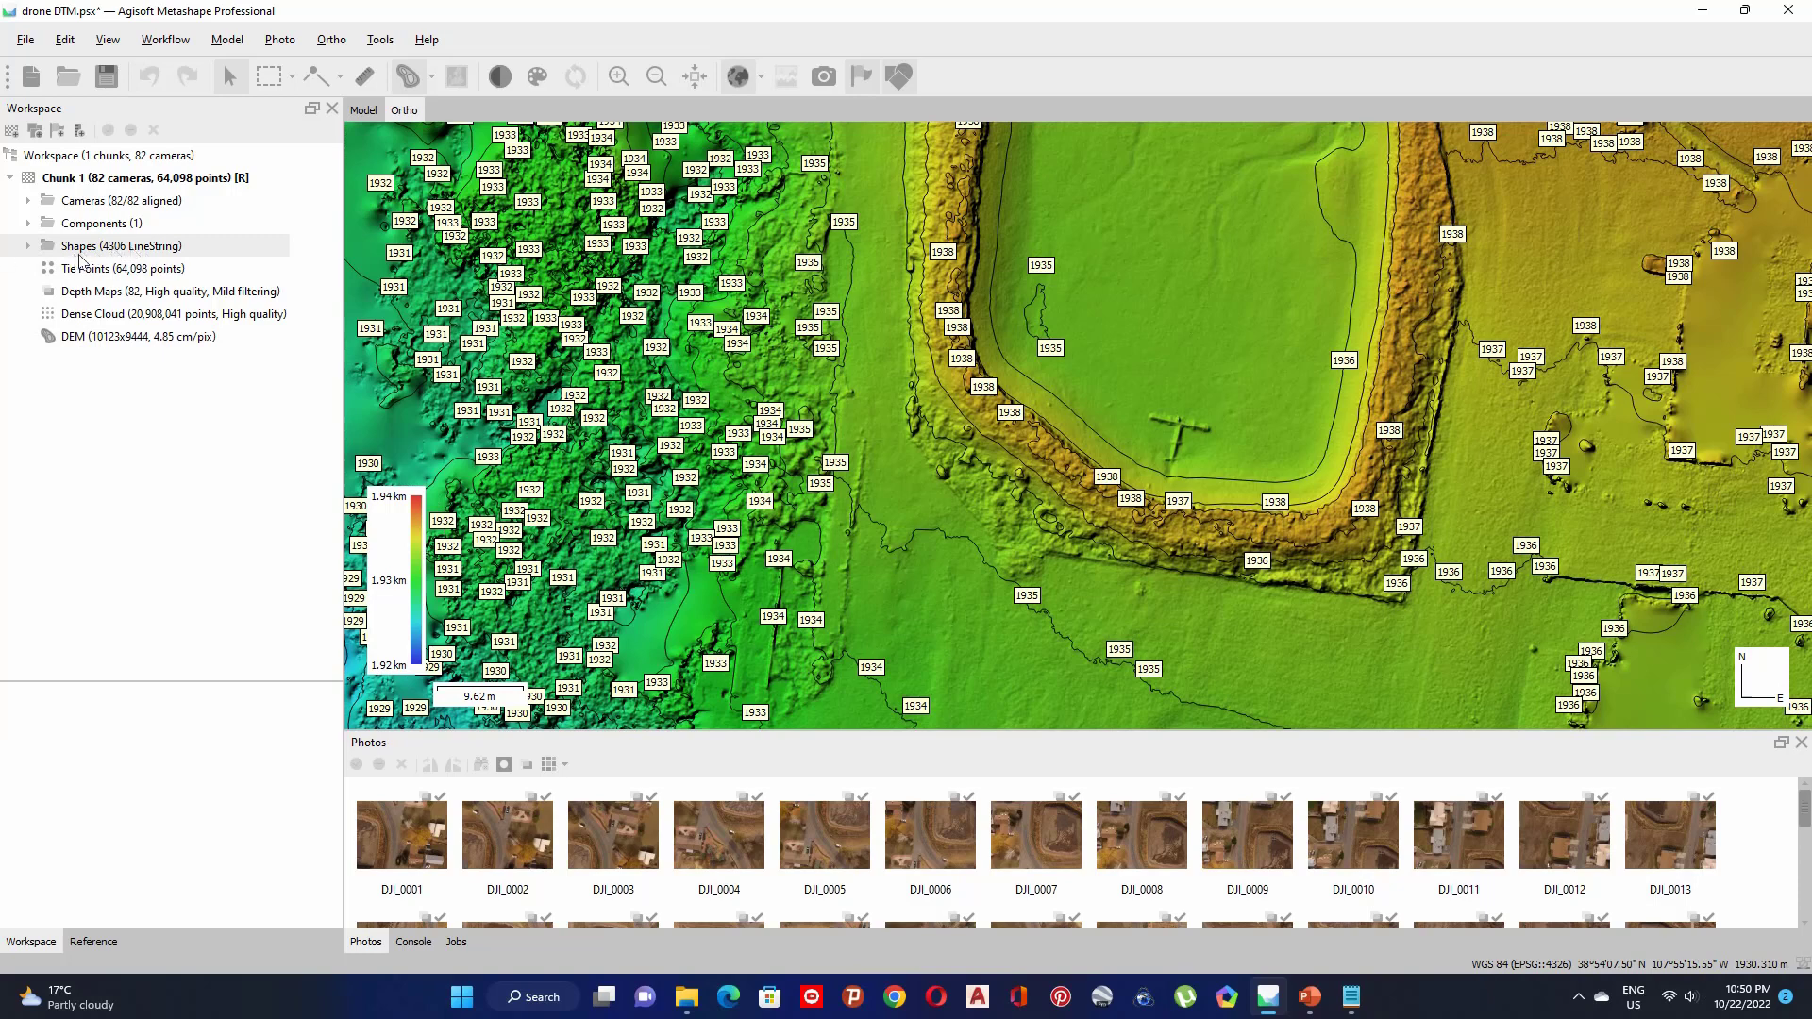
left_click(28, 246)
left_click(135, 268)
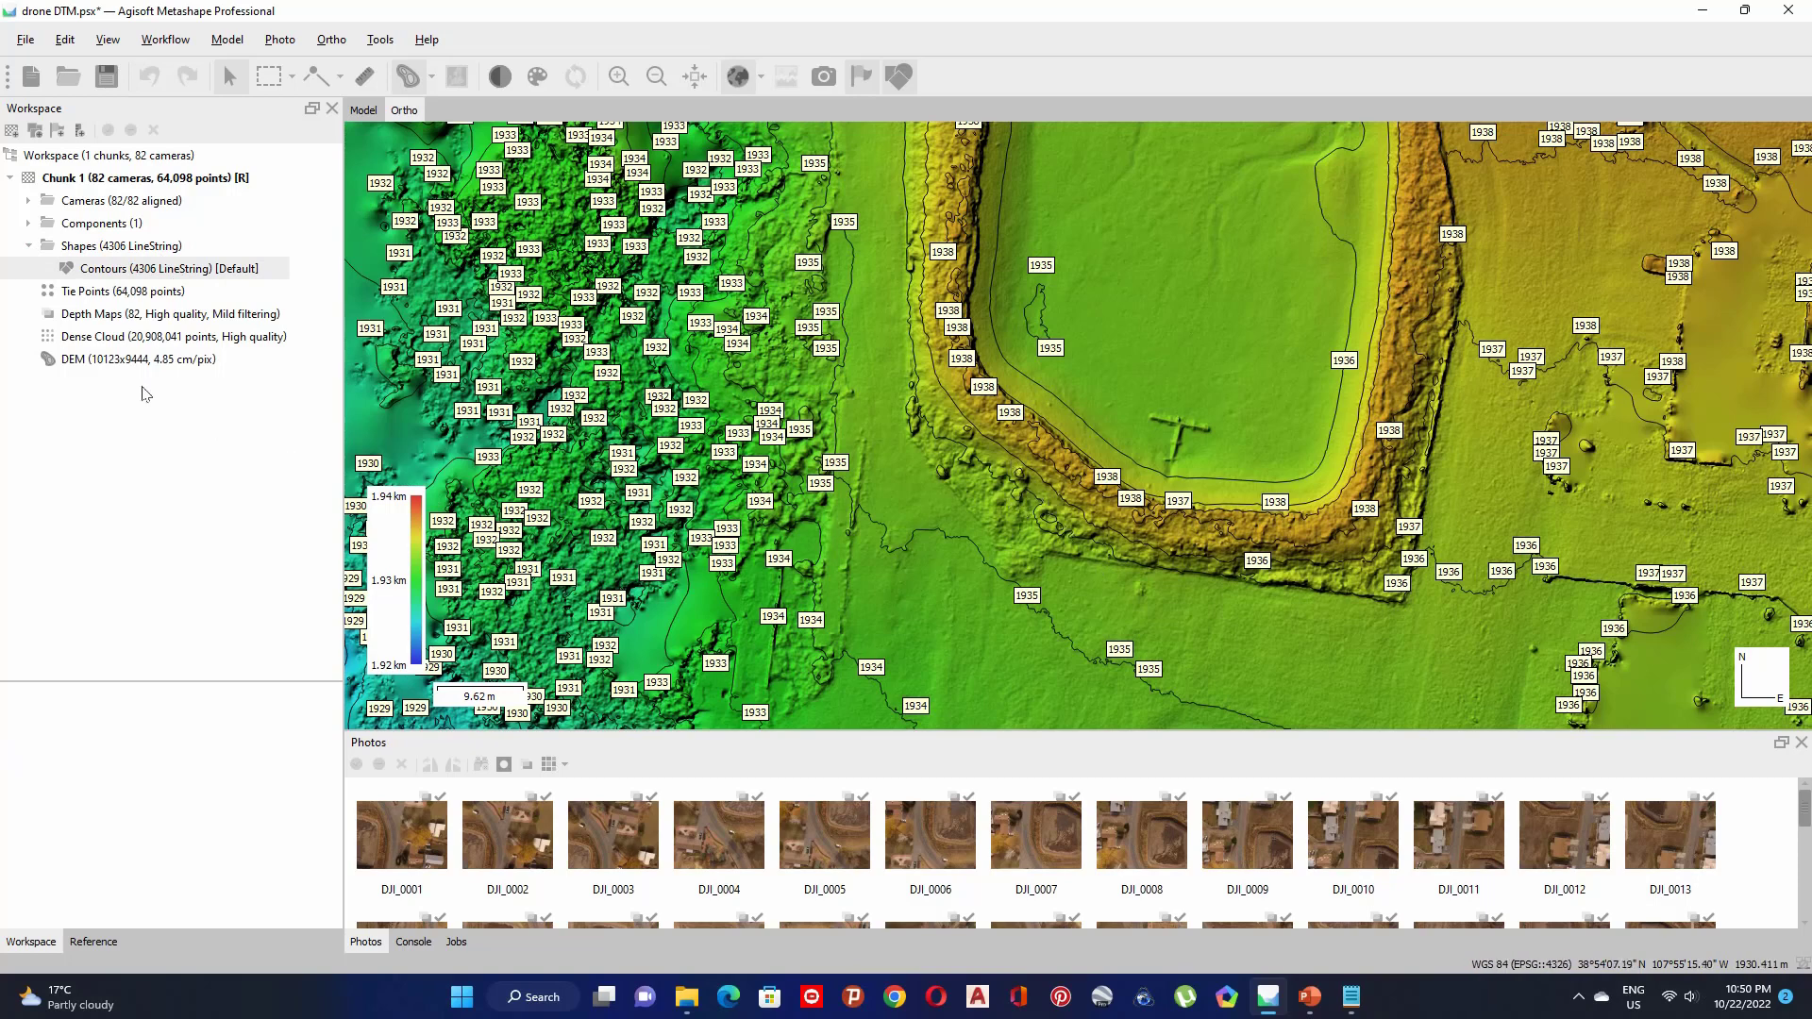
Generate 0.5 m interval contours from the DEM, producing 8585 line strings
left_click(111, 360)
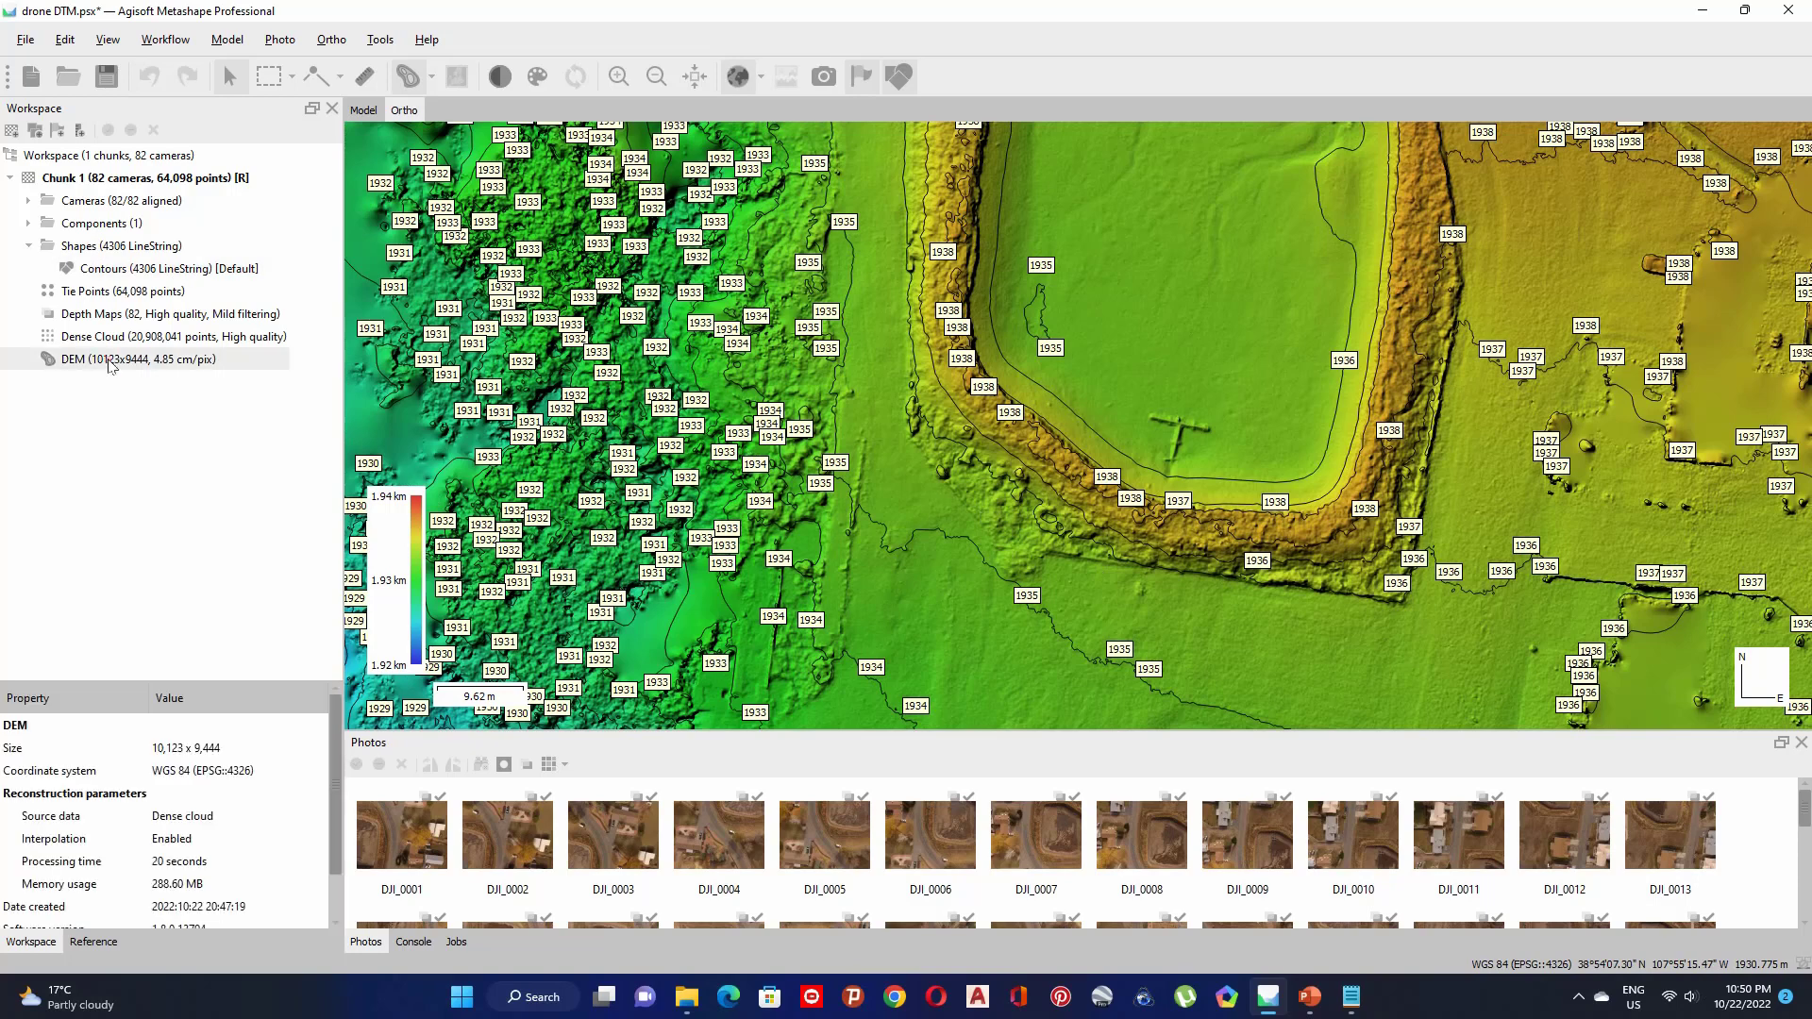
right_click(110, 363)
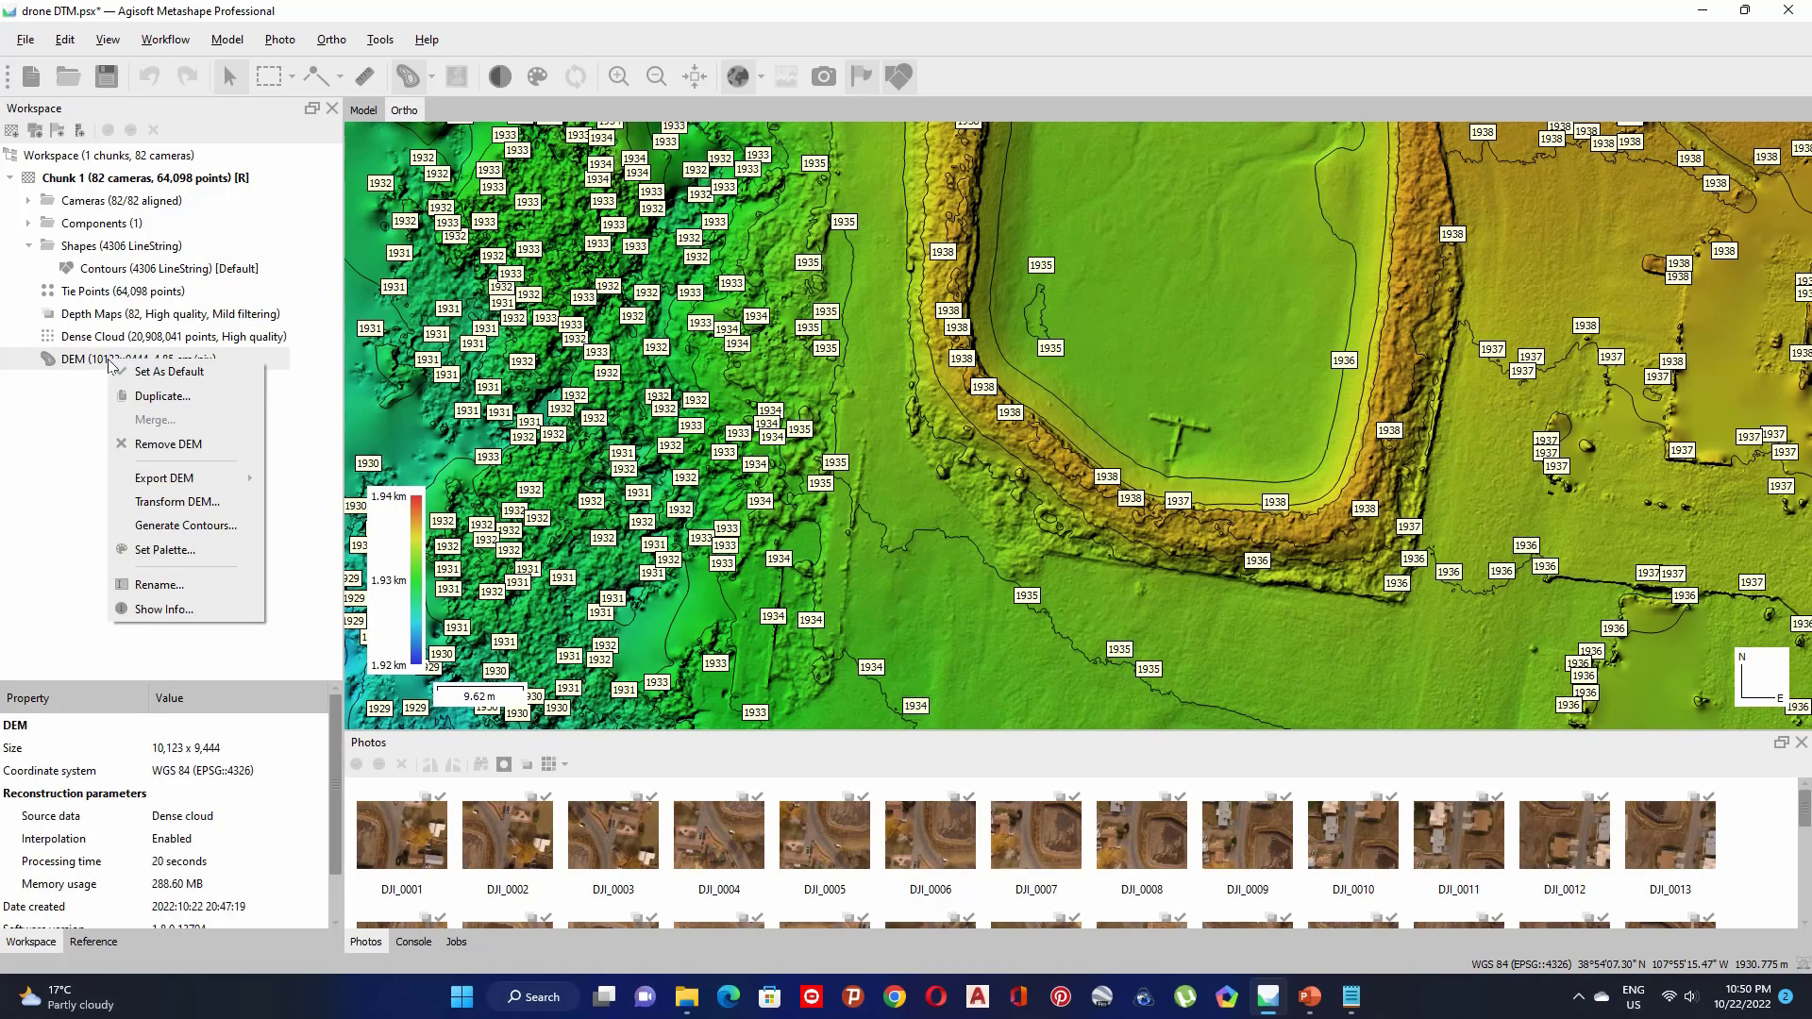
left_click(224, 524)
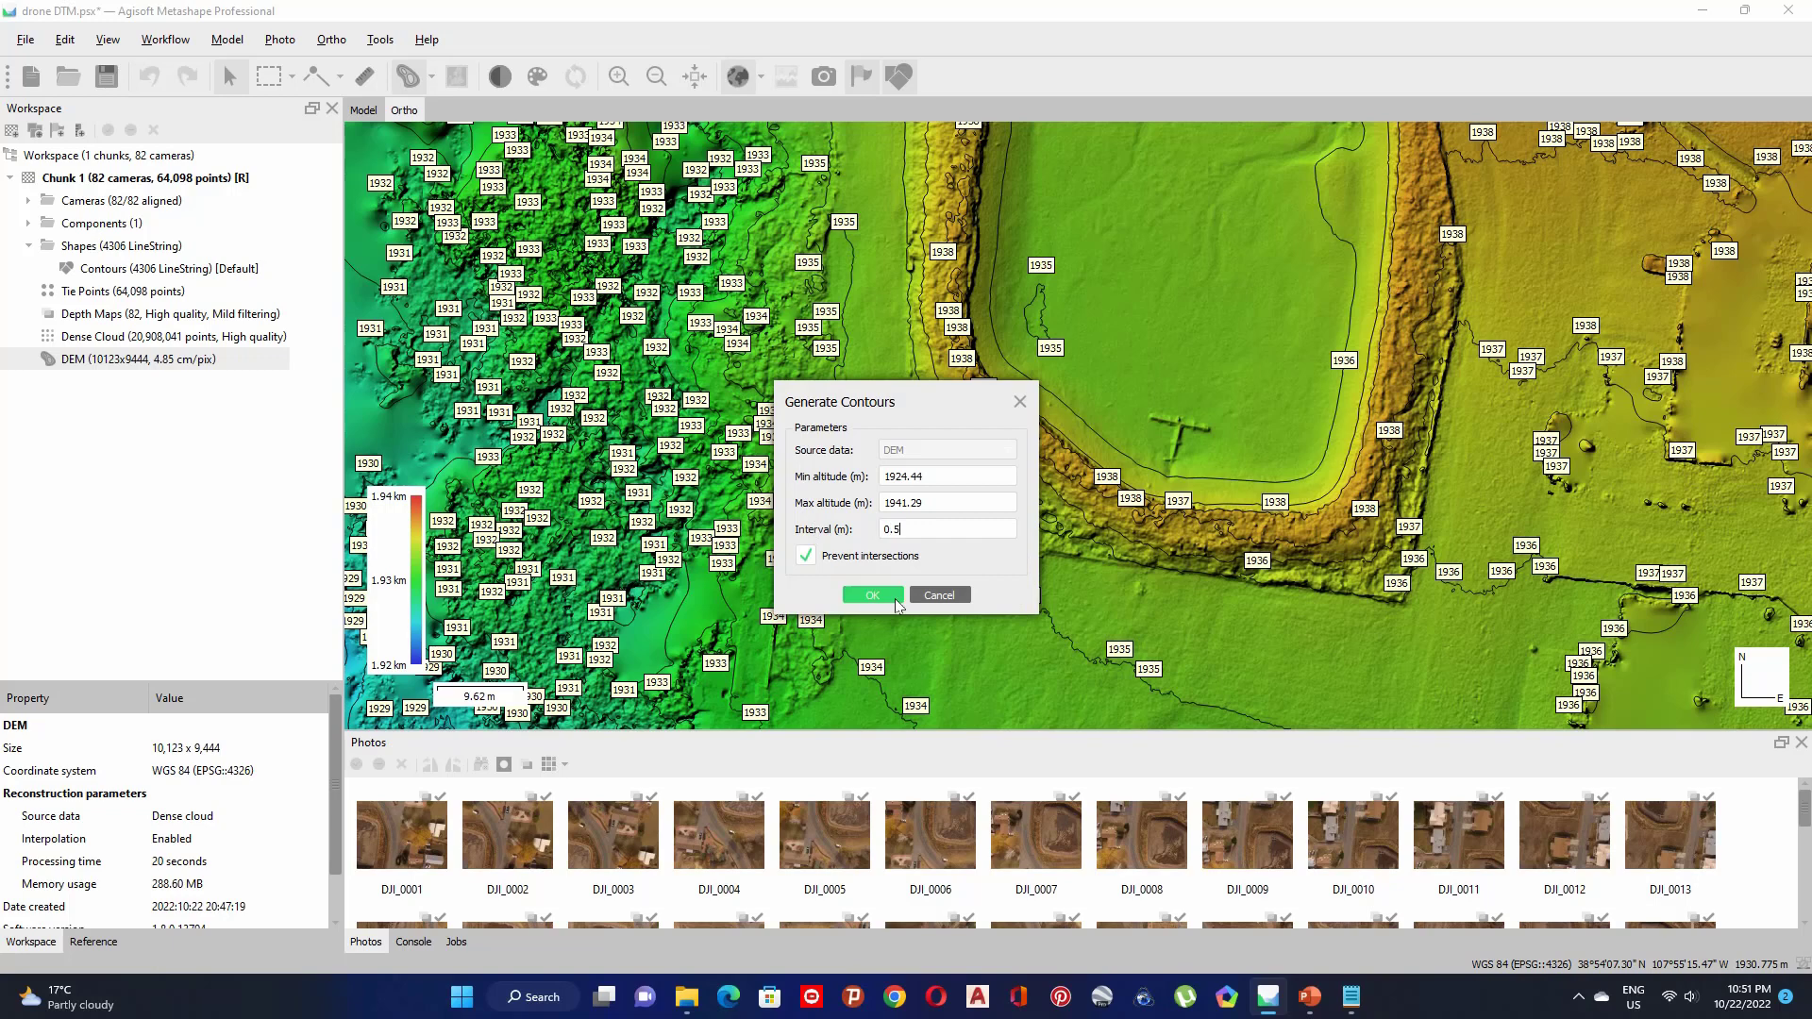
left_click(872, 594)
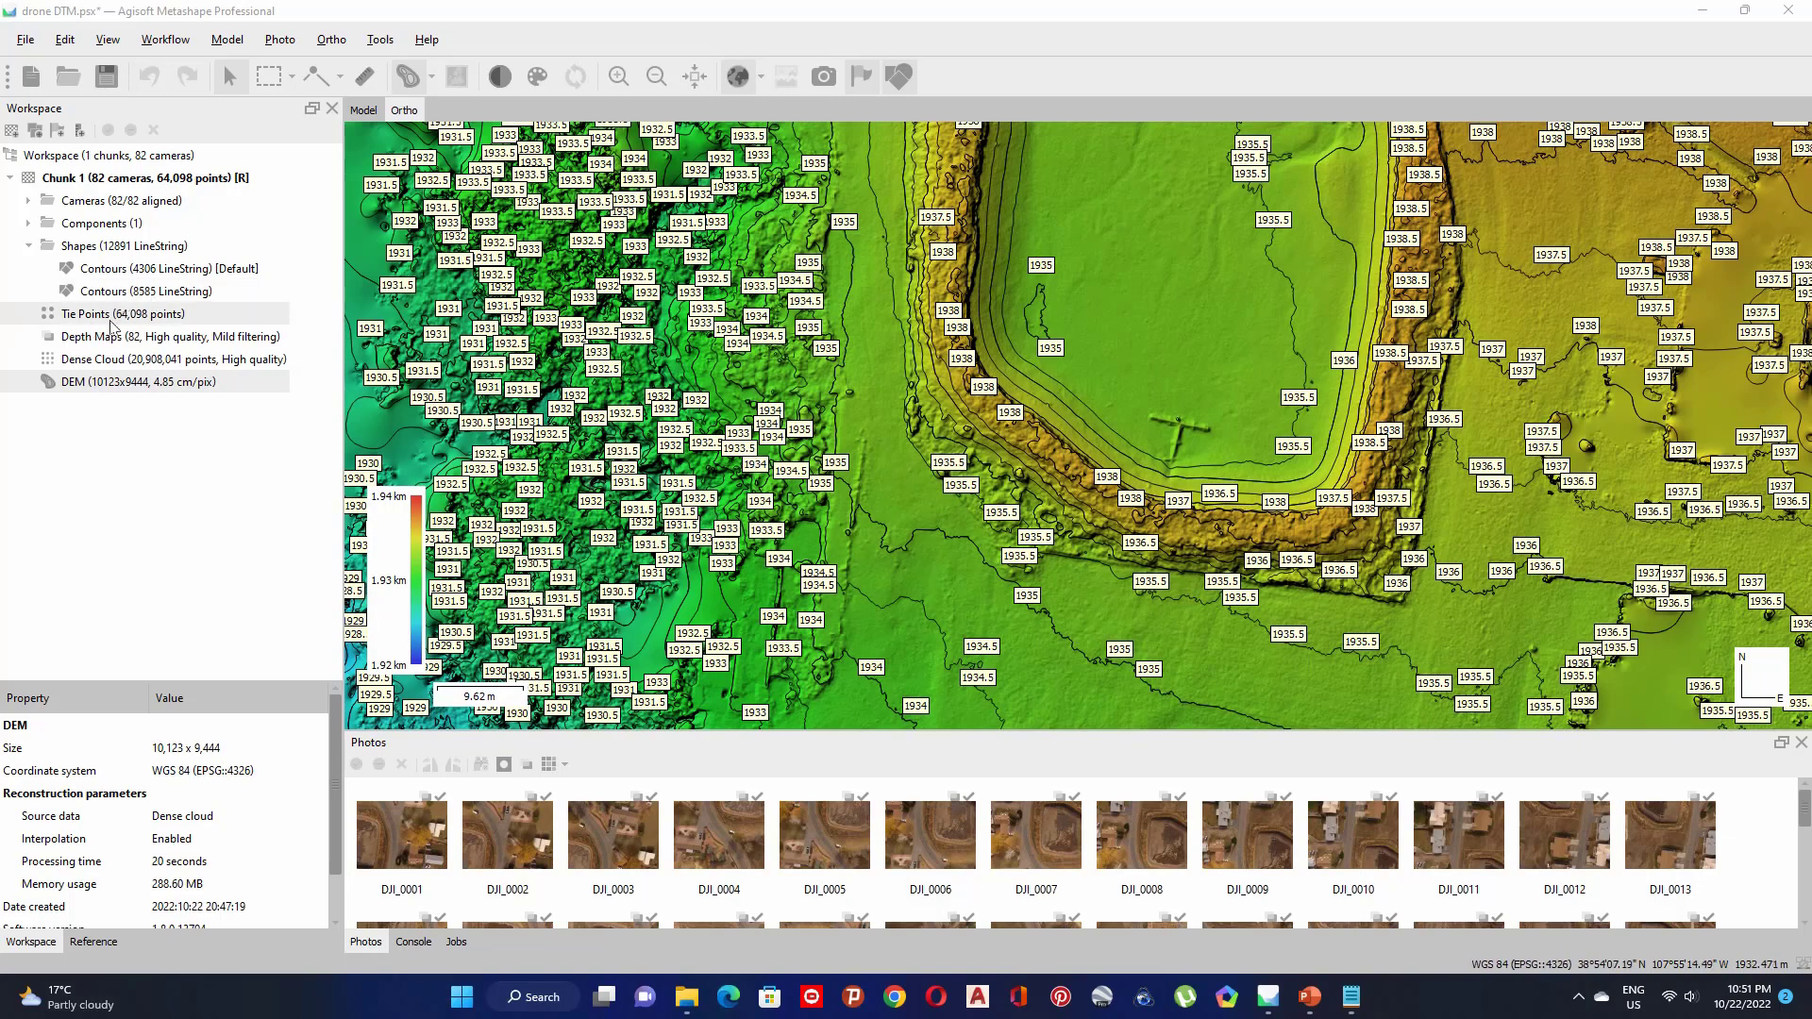
Remove all shapes from the coarser 1 m Contours layer of 4306 lines
left_click(109, 269)
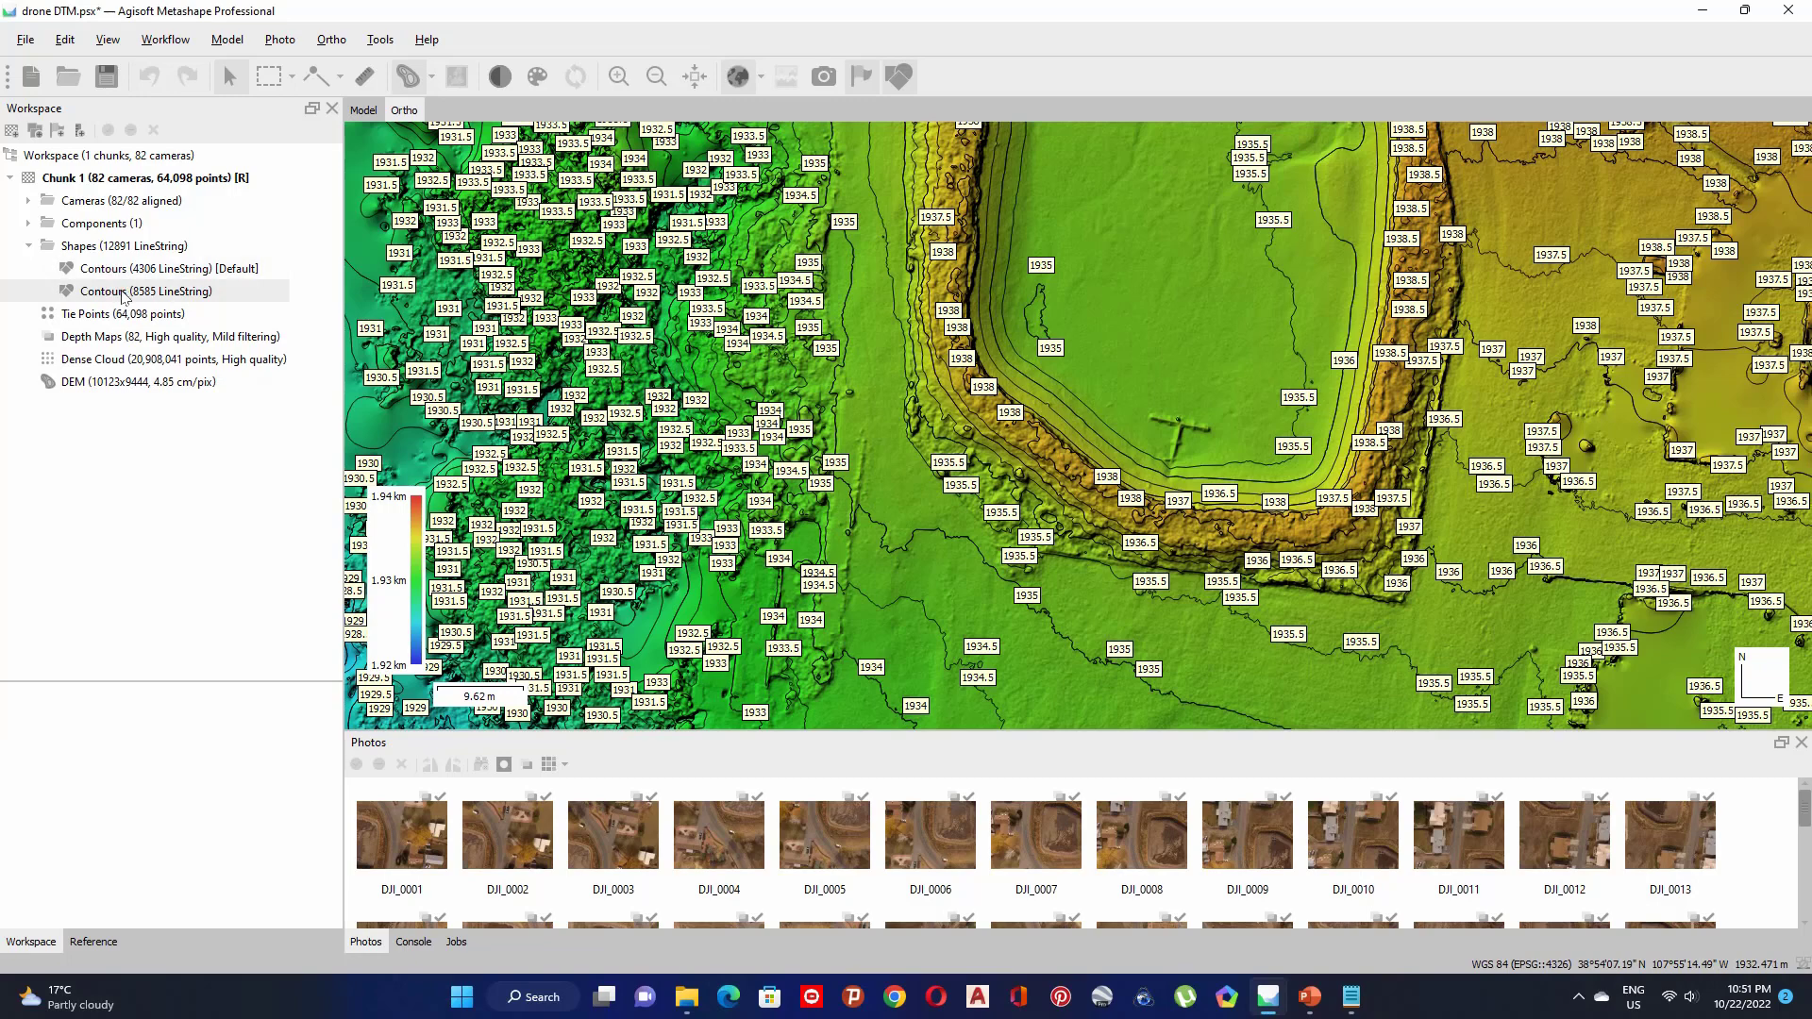
left_click(120, 269)
right_click(122, 273)
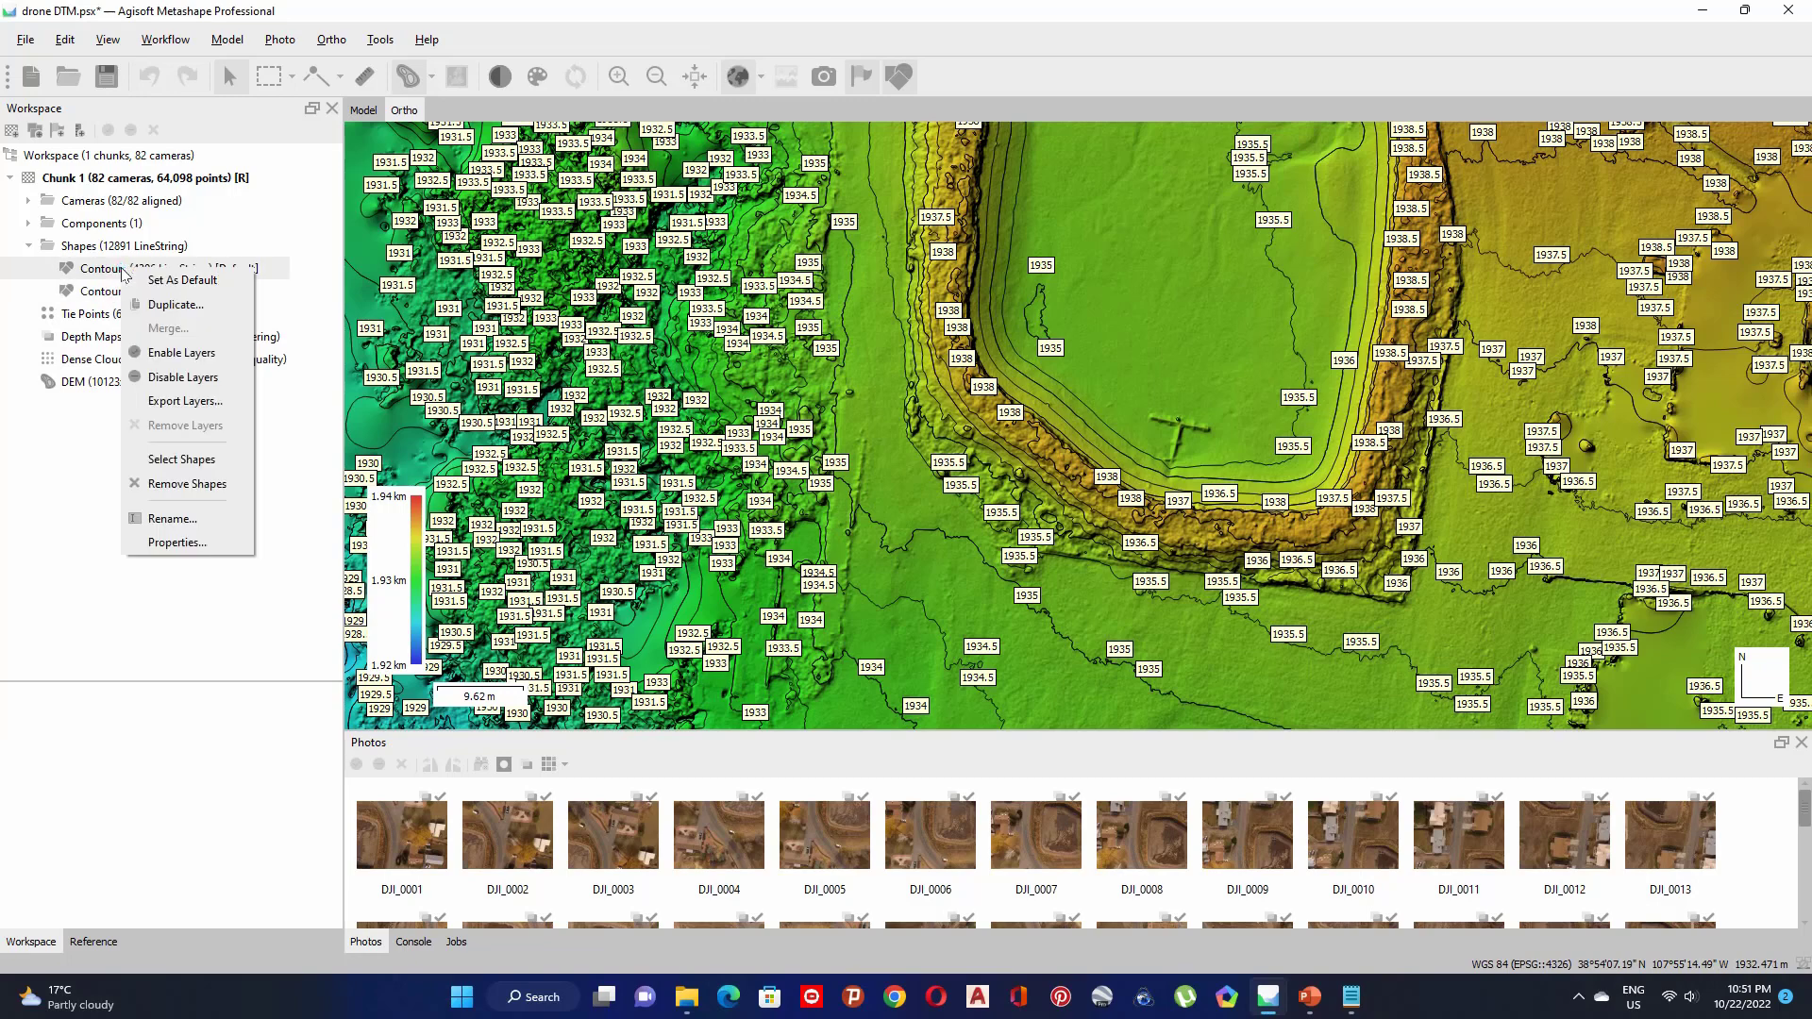
left_click(185, 485)
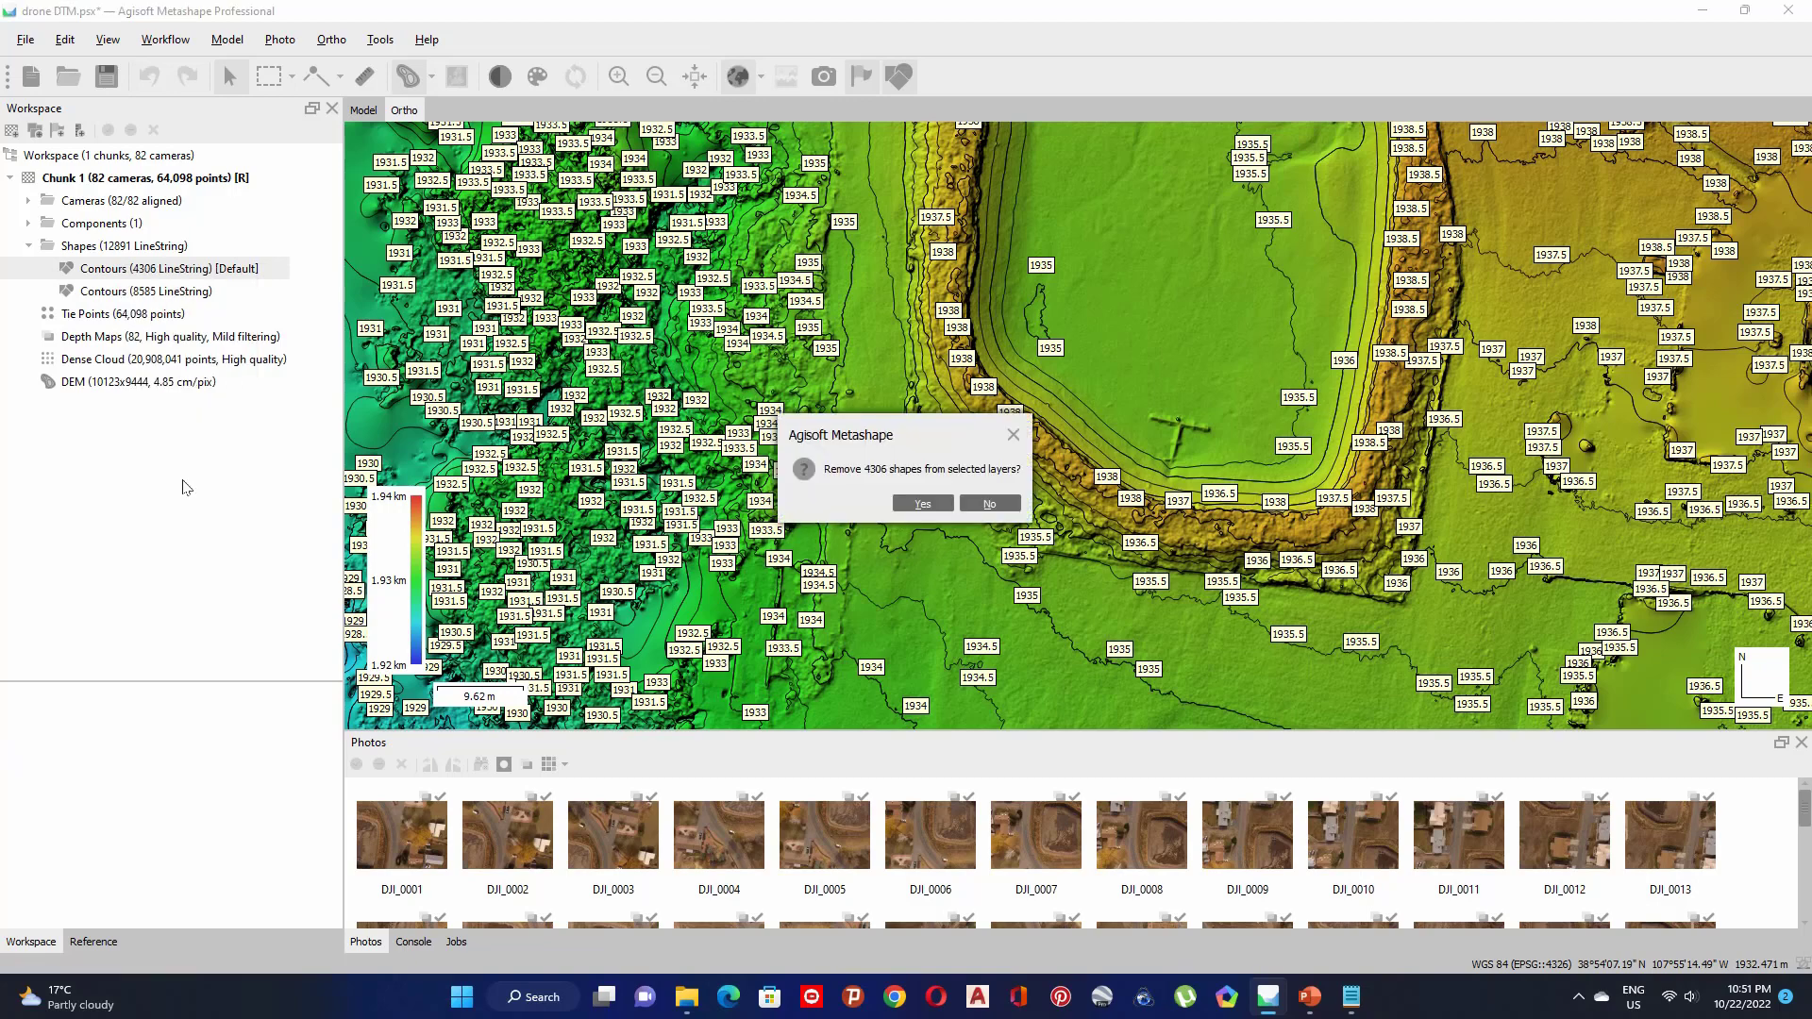
left_click(948, 502)
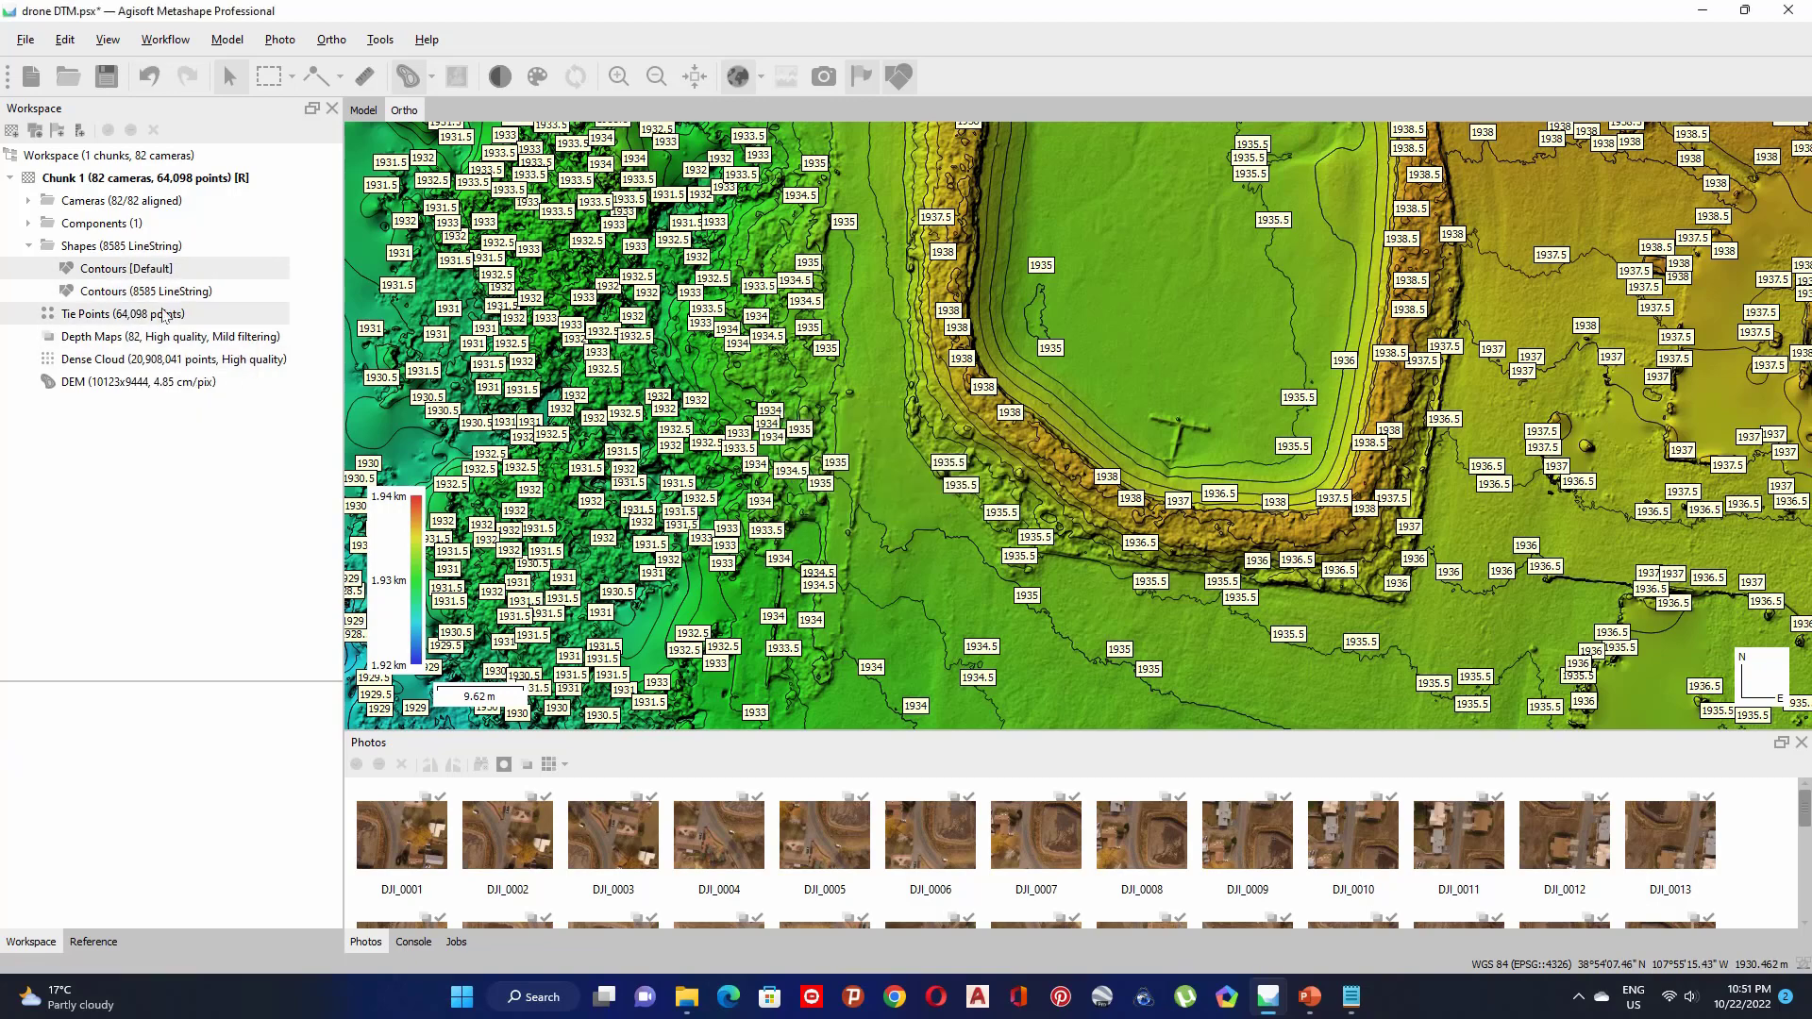
Make the 8585-line 0.5 m Contours layer the default and delete the emptied layer
left_click(135, 291)
double_click(133, 291)
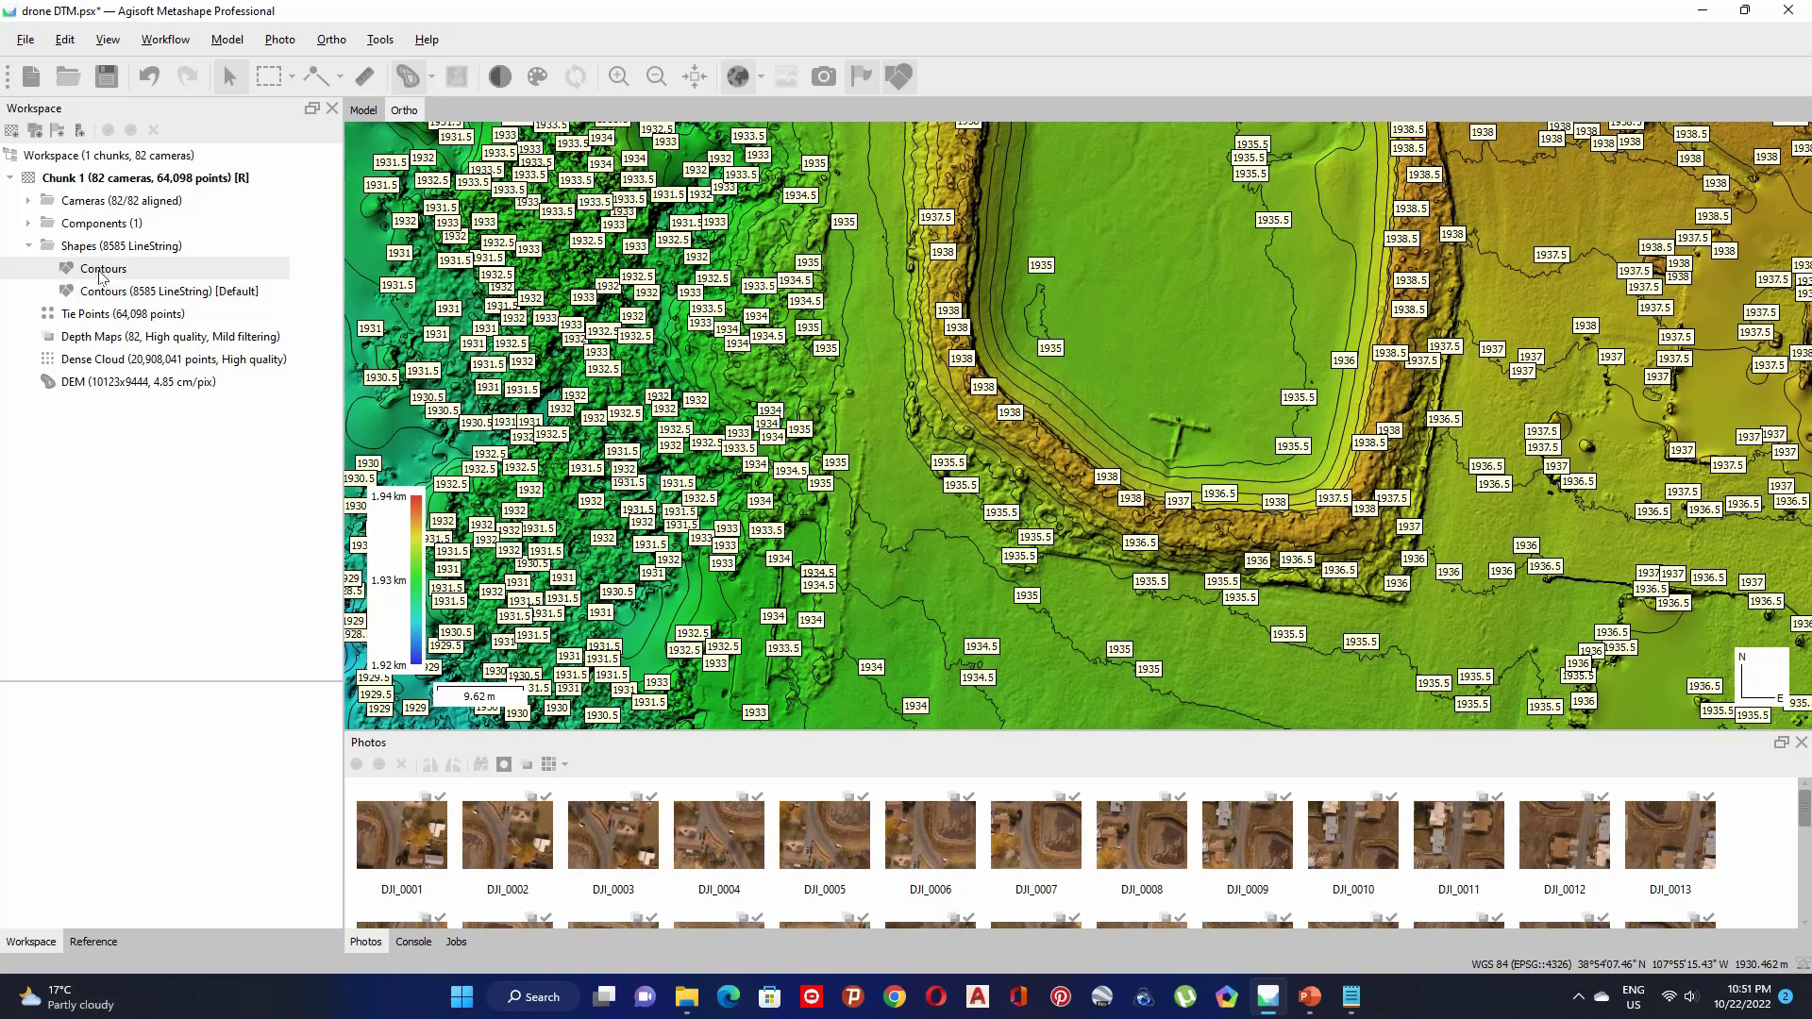
left_click(103, 270)
key("Delete")
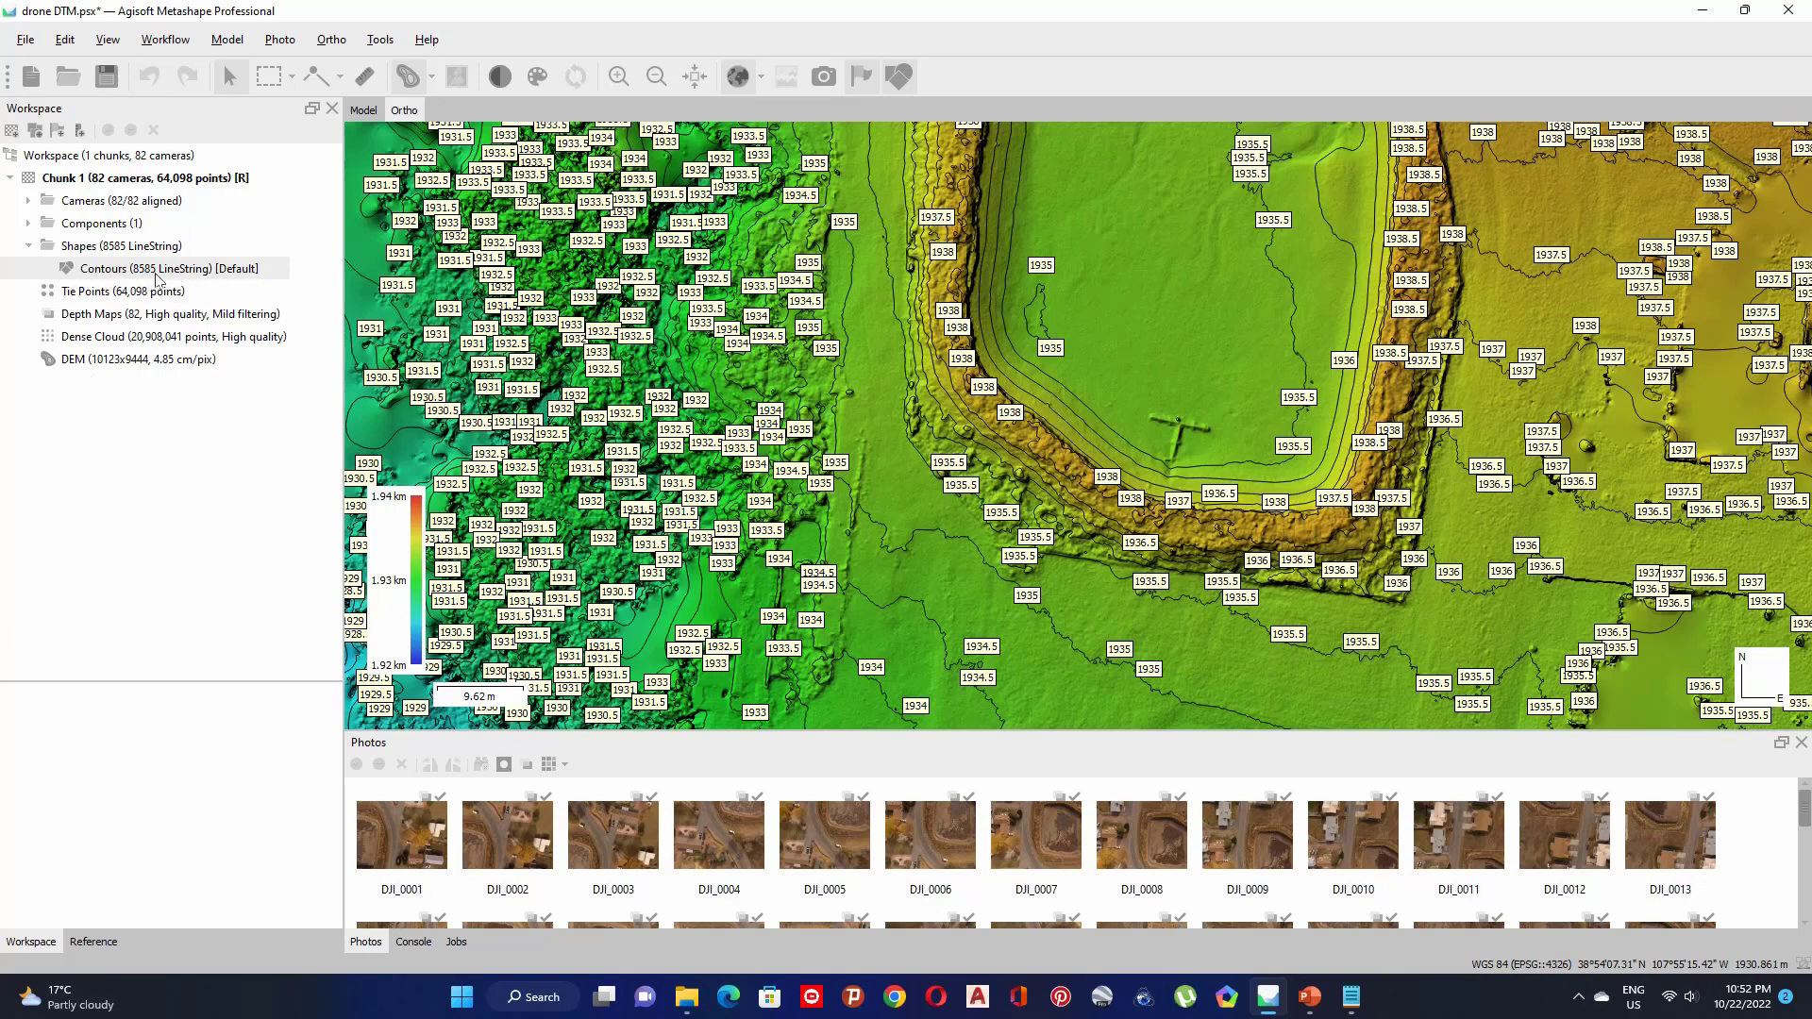
left_click_drag(1029, 451, 755, 564)
left_click_drag(1251, 474, 1169, 380)
scroll(1169, 380, "down", 3)
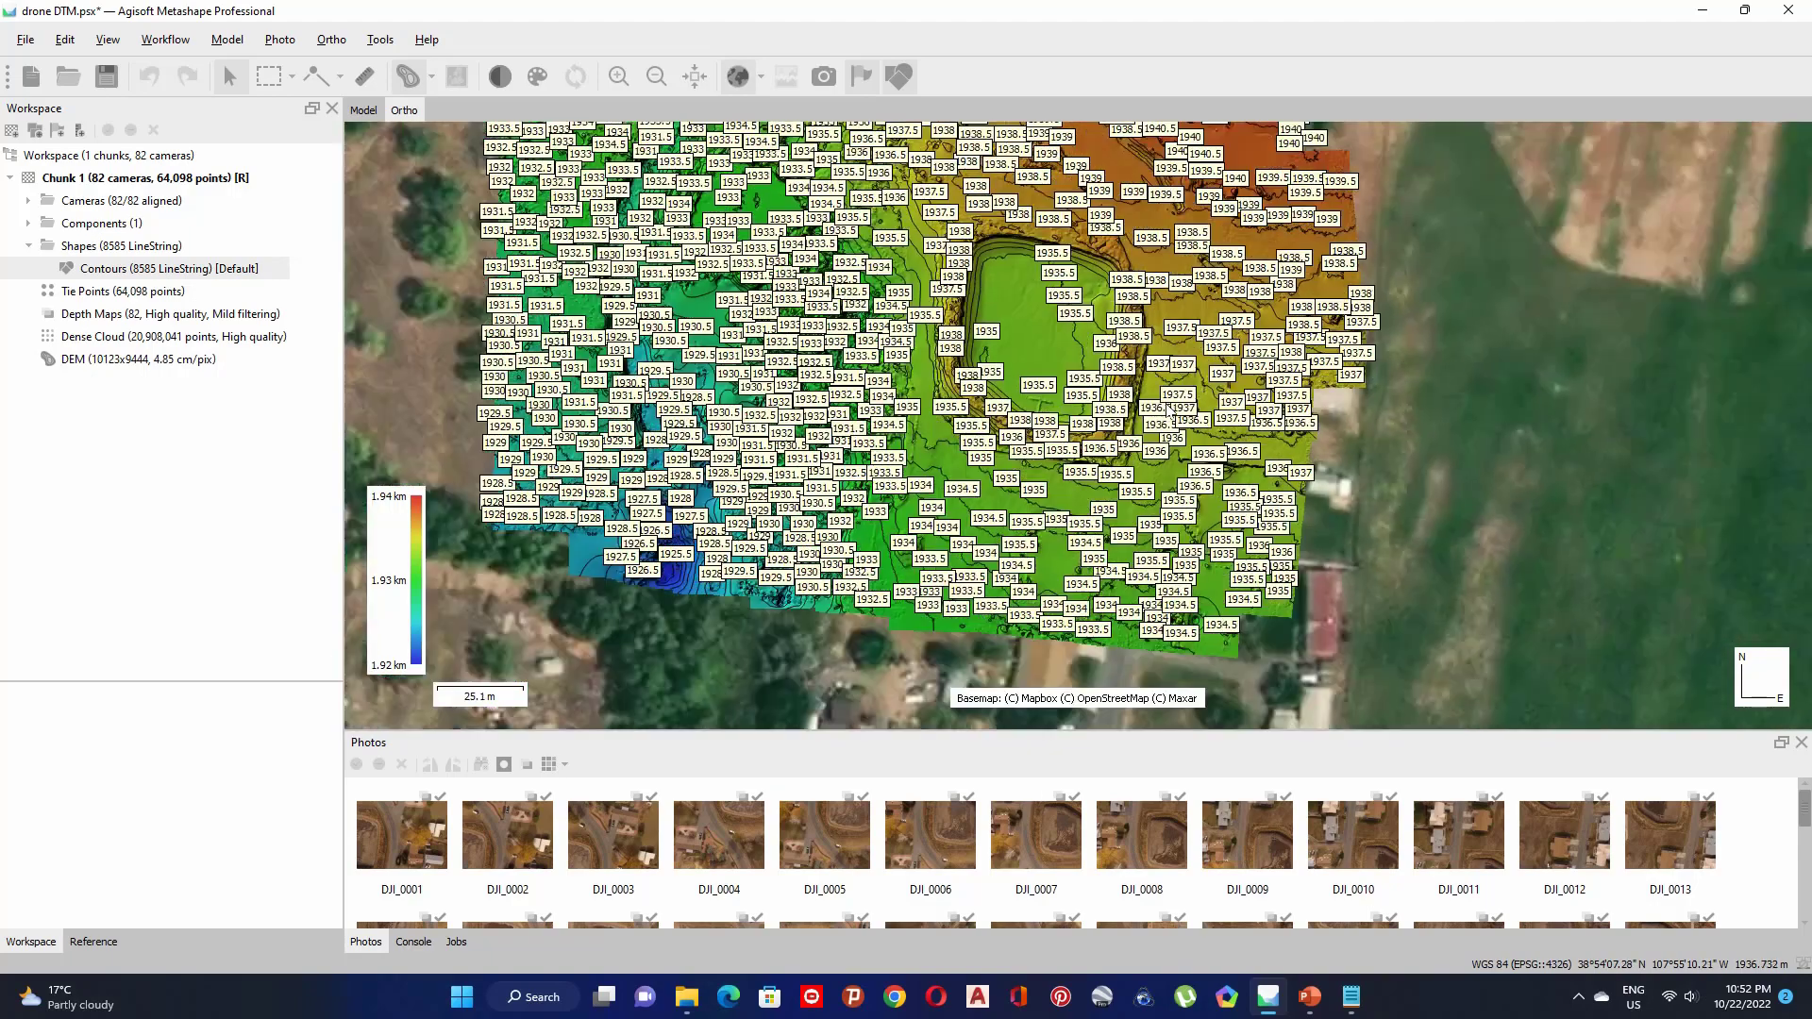
scroll(995, 359, "up", 3)
scroll(995, 359, "up", 3)
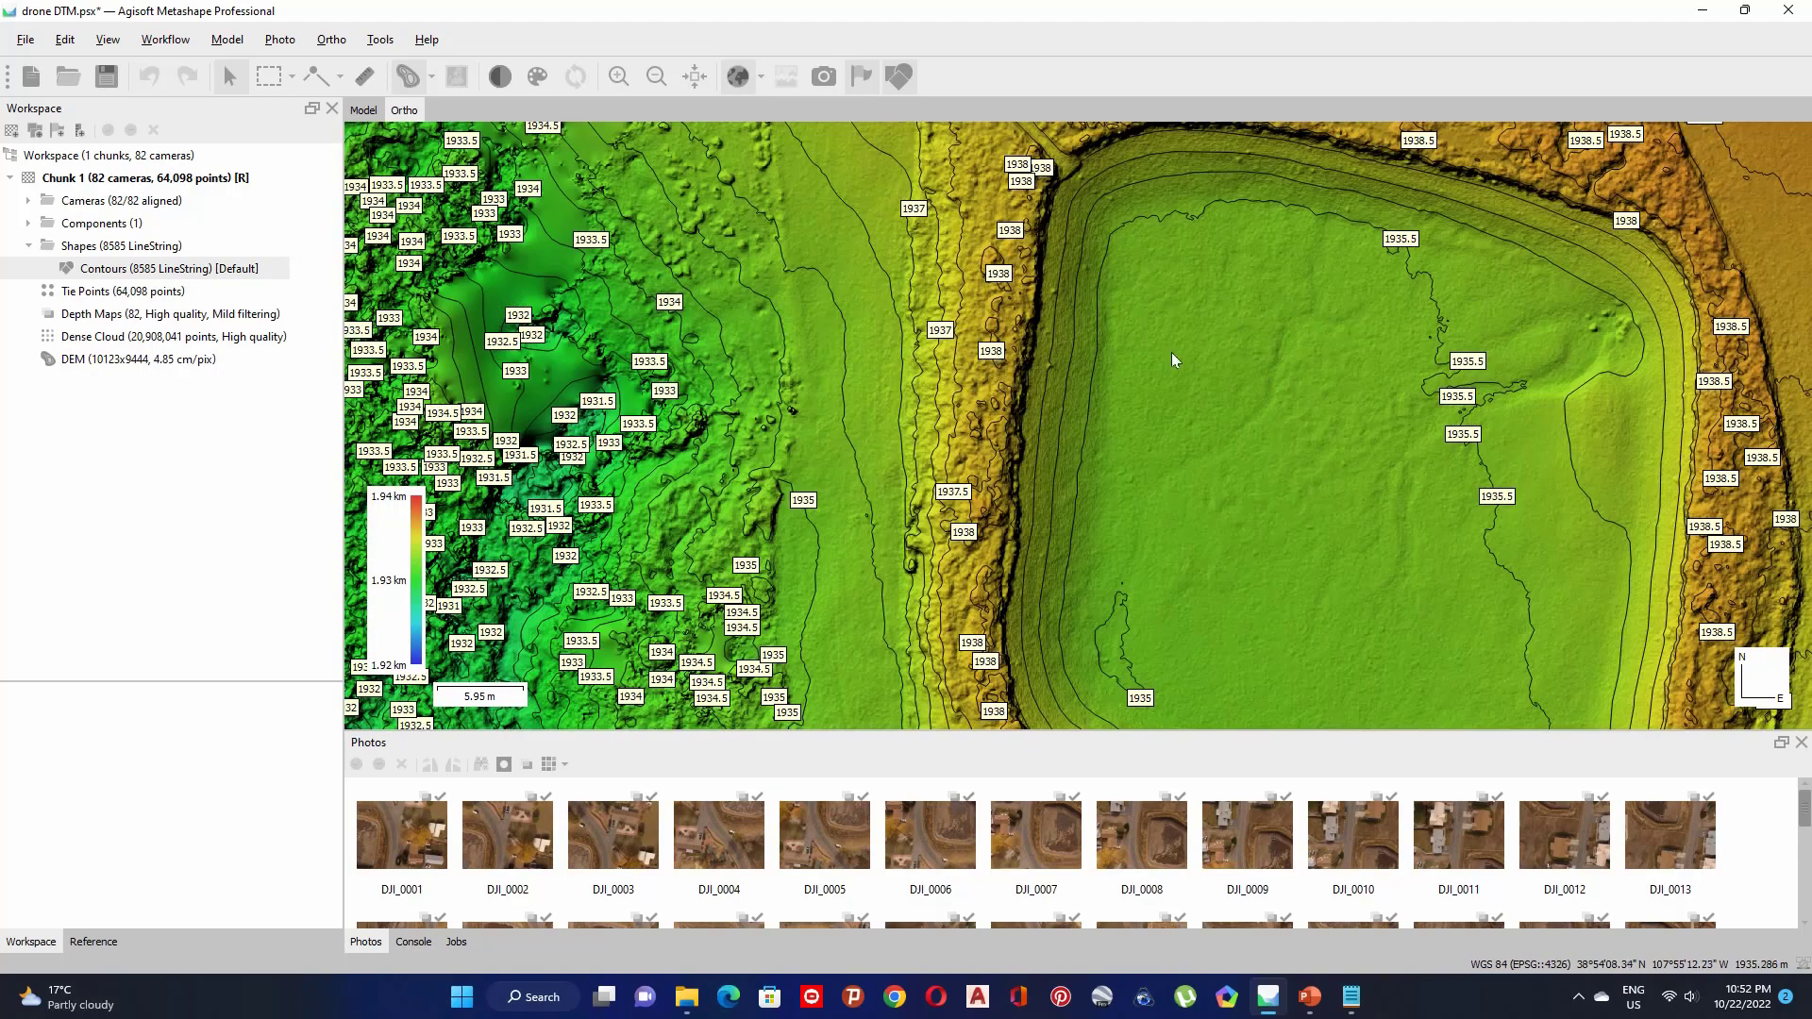
left_click_drag(1321, 306, 1135, 533)
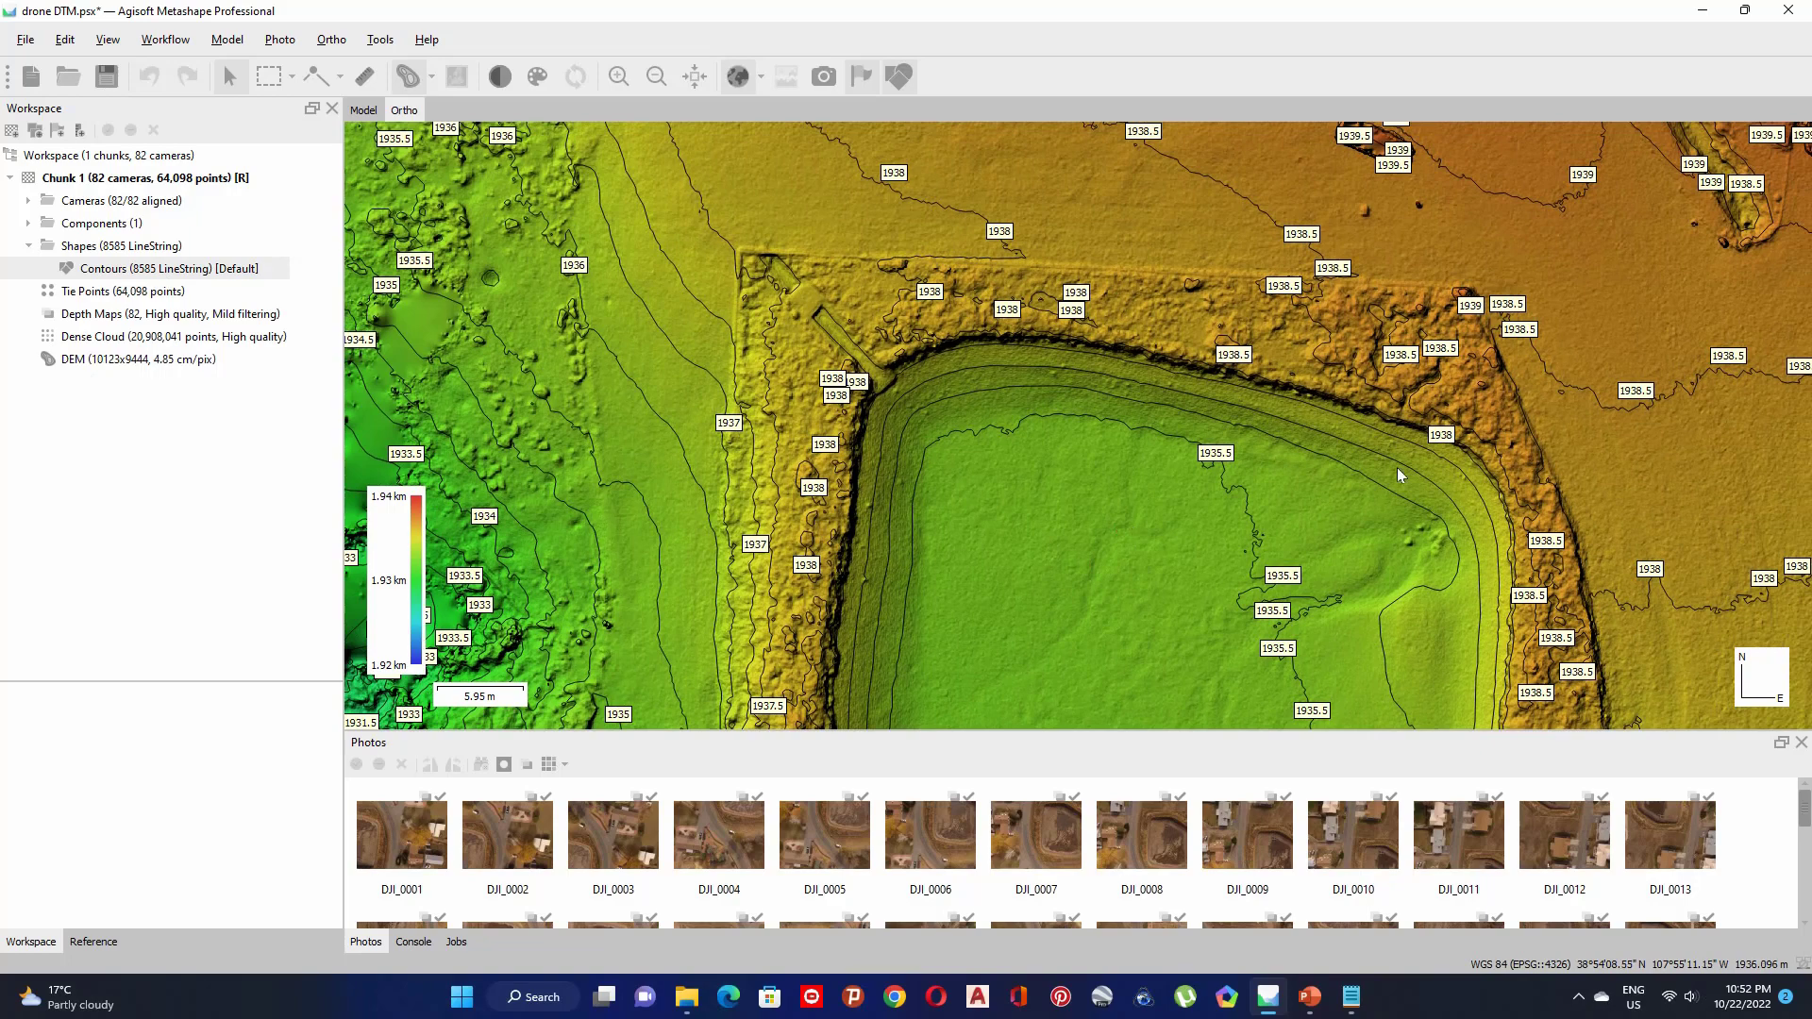
scroll(1430, 488, "up", 3)
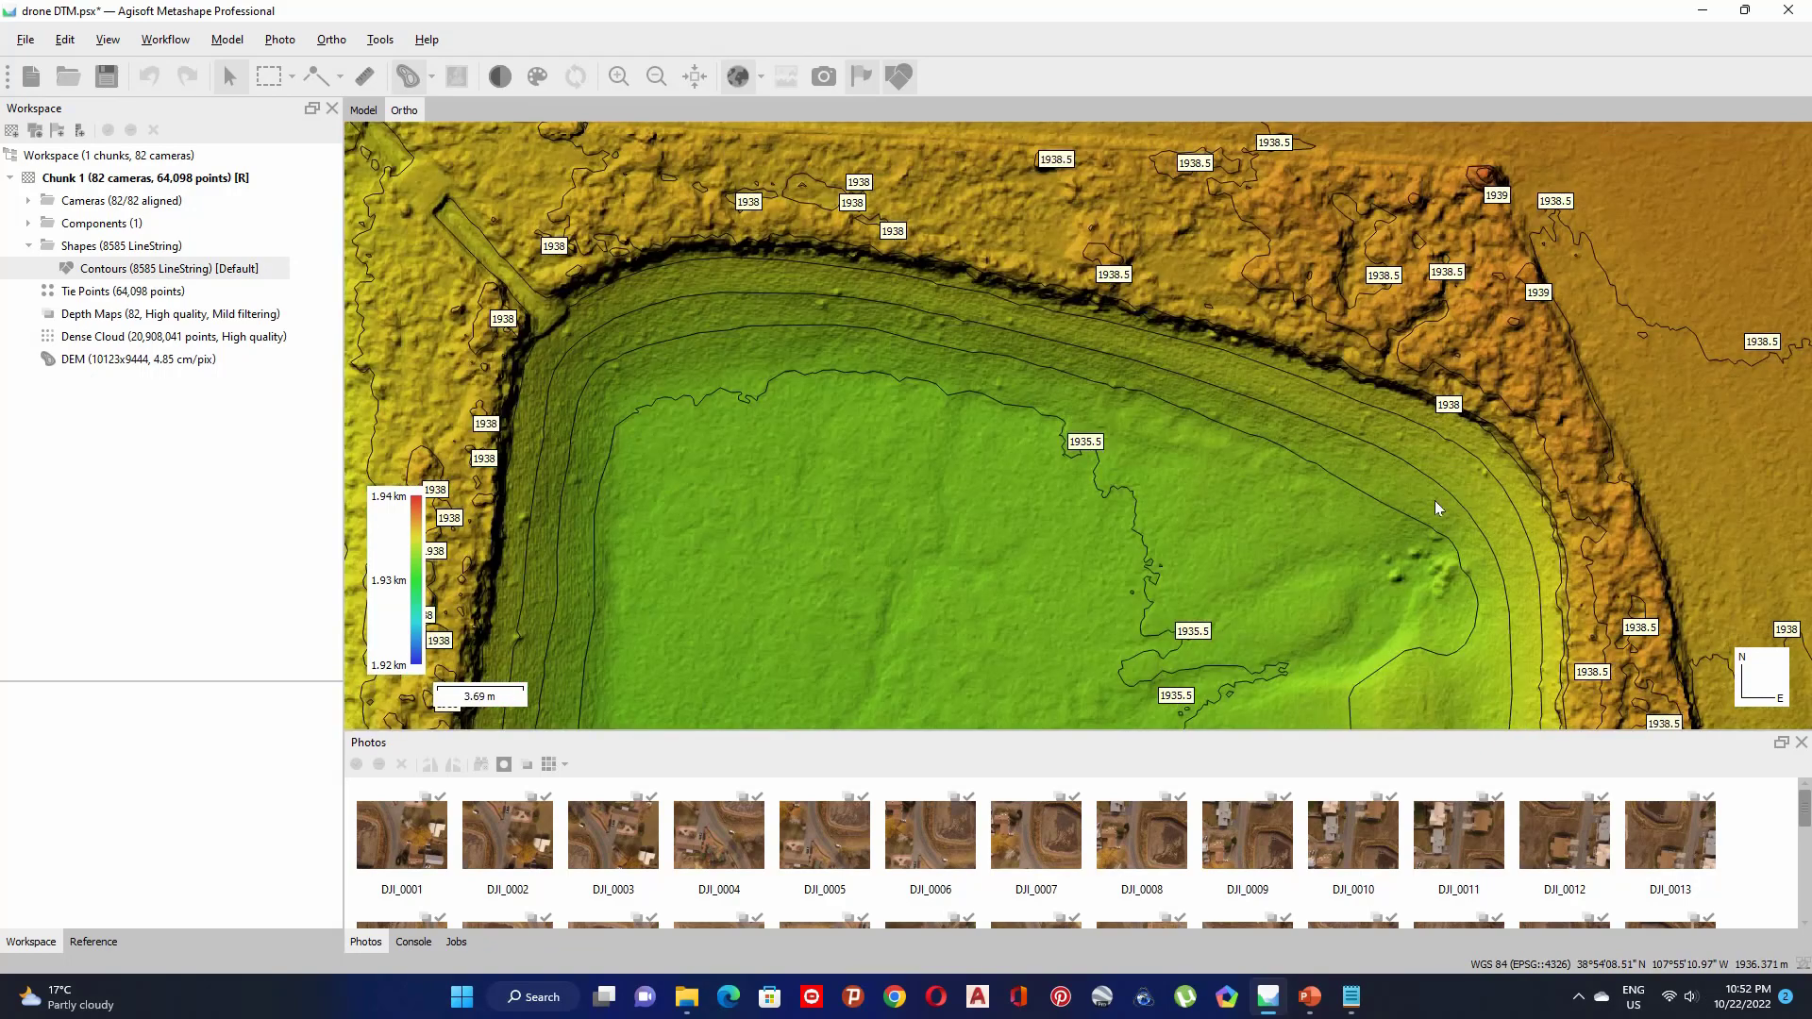
scroll(1063, 336, "down", 7)
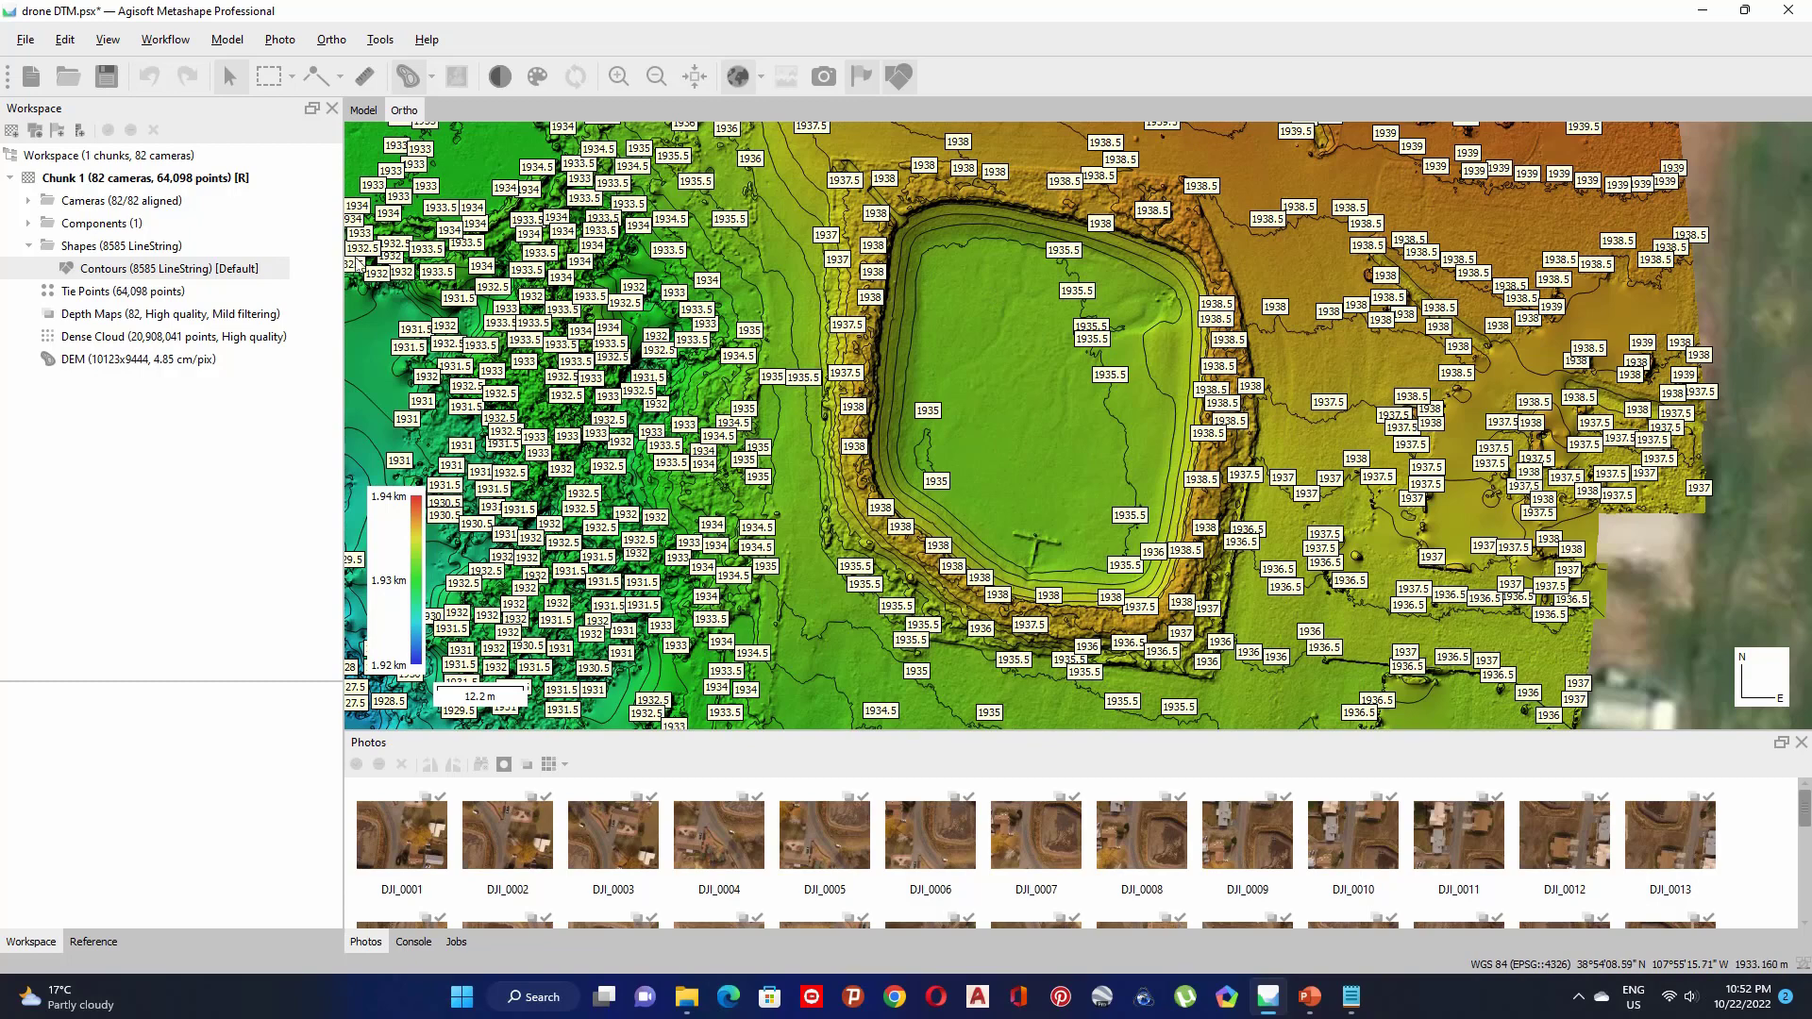
Export the 8585-line Contours layer as KML file 'Contour lines' in WGS 84 + EGM96 height
right_click(175, 274)
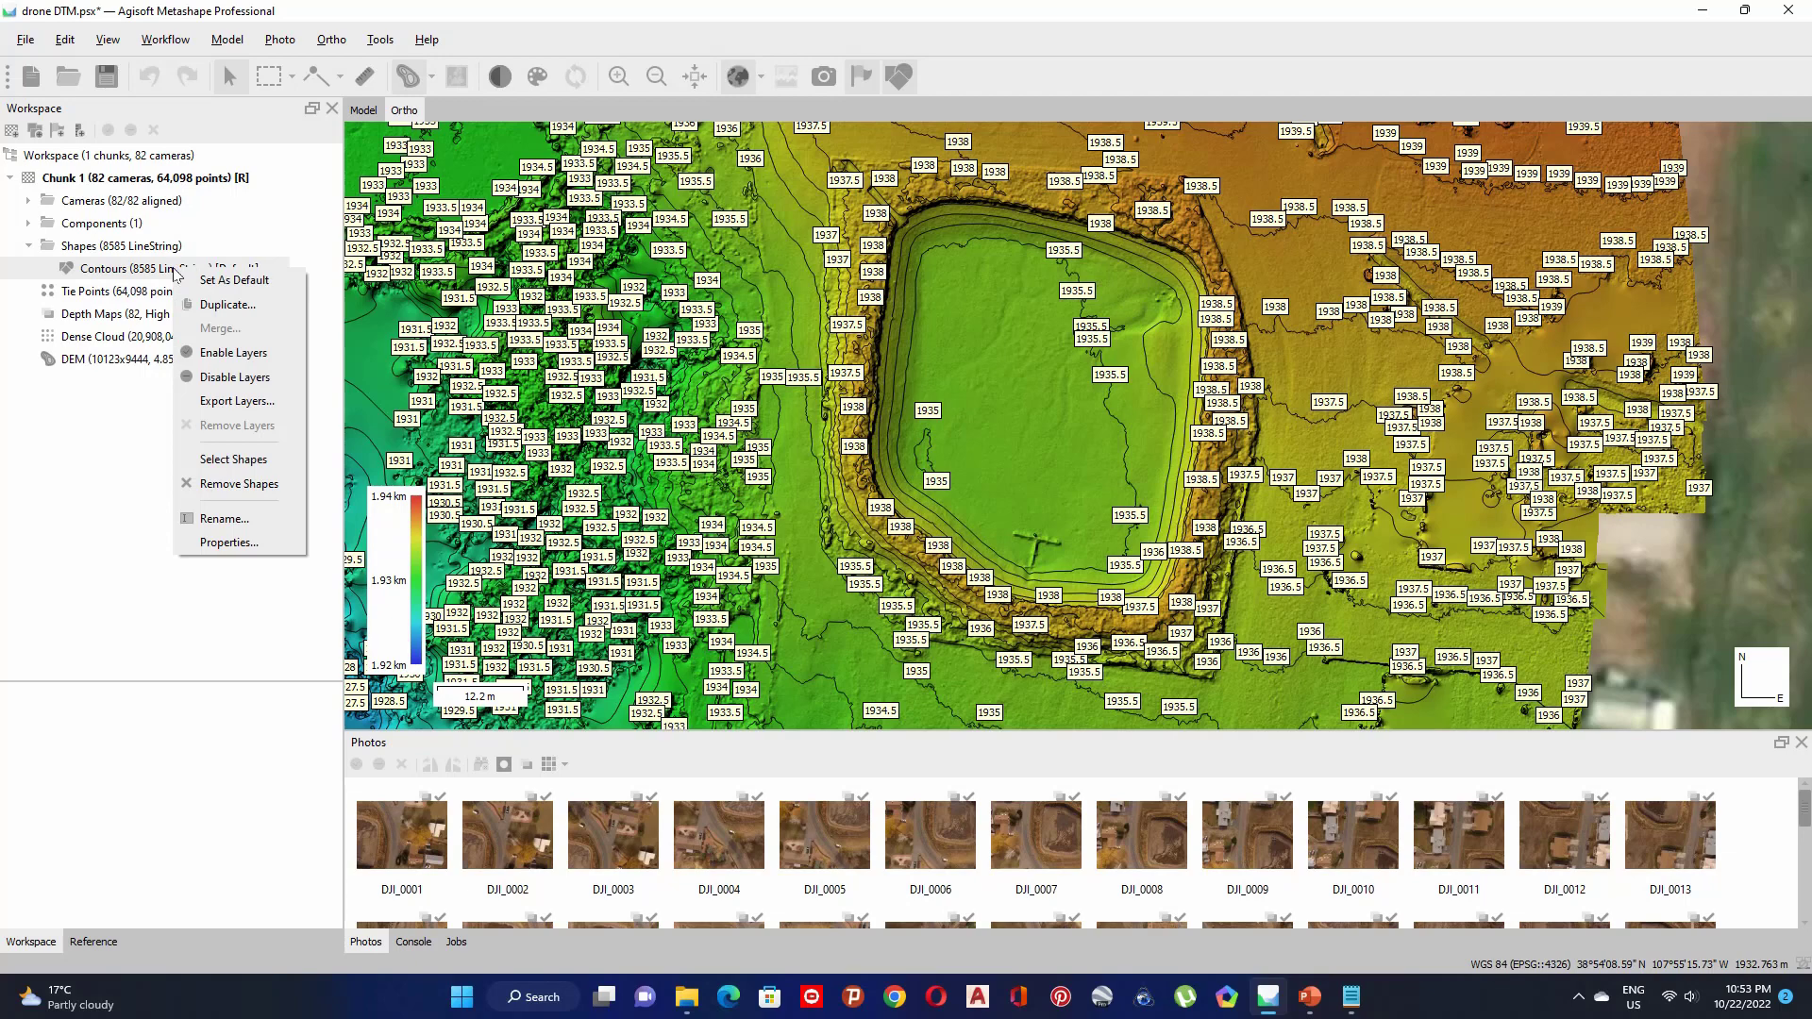
left_click(279, 401)
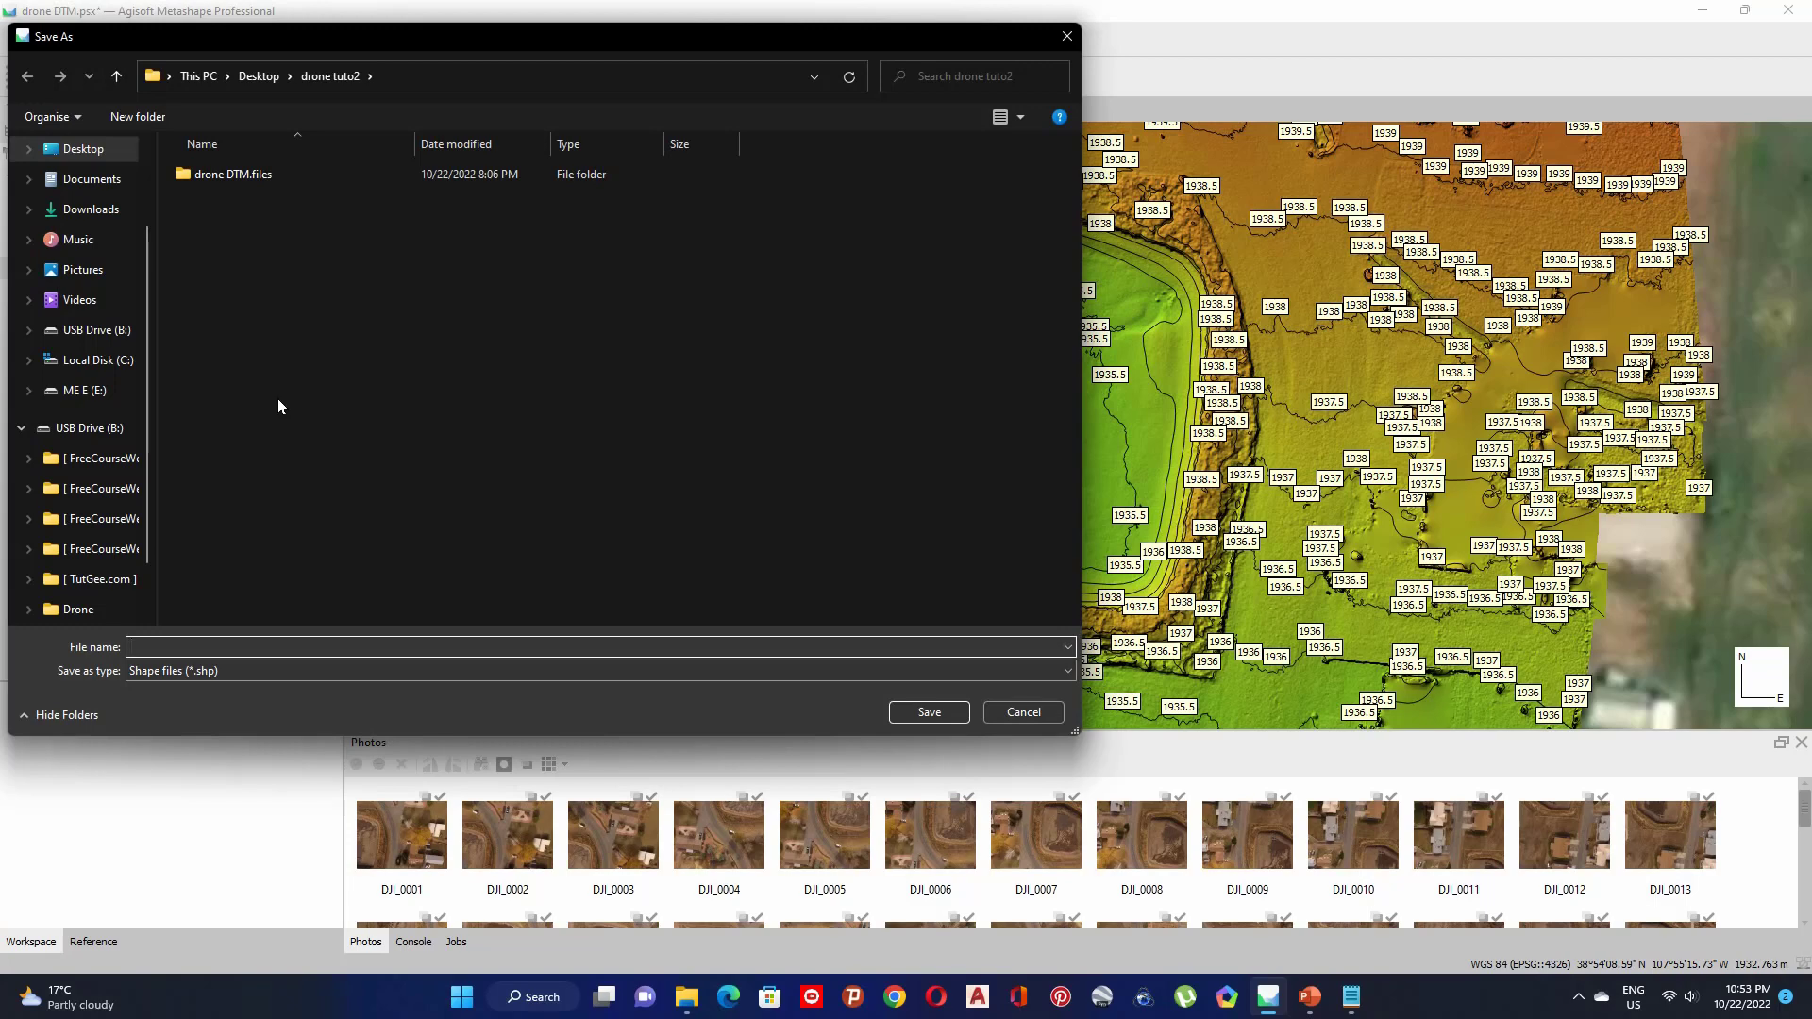
type("Con")
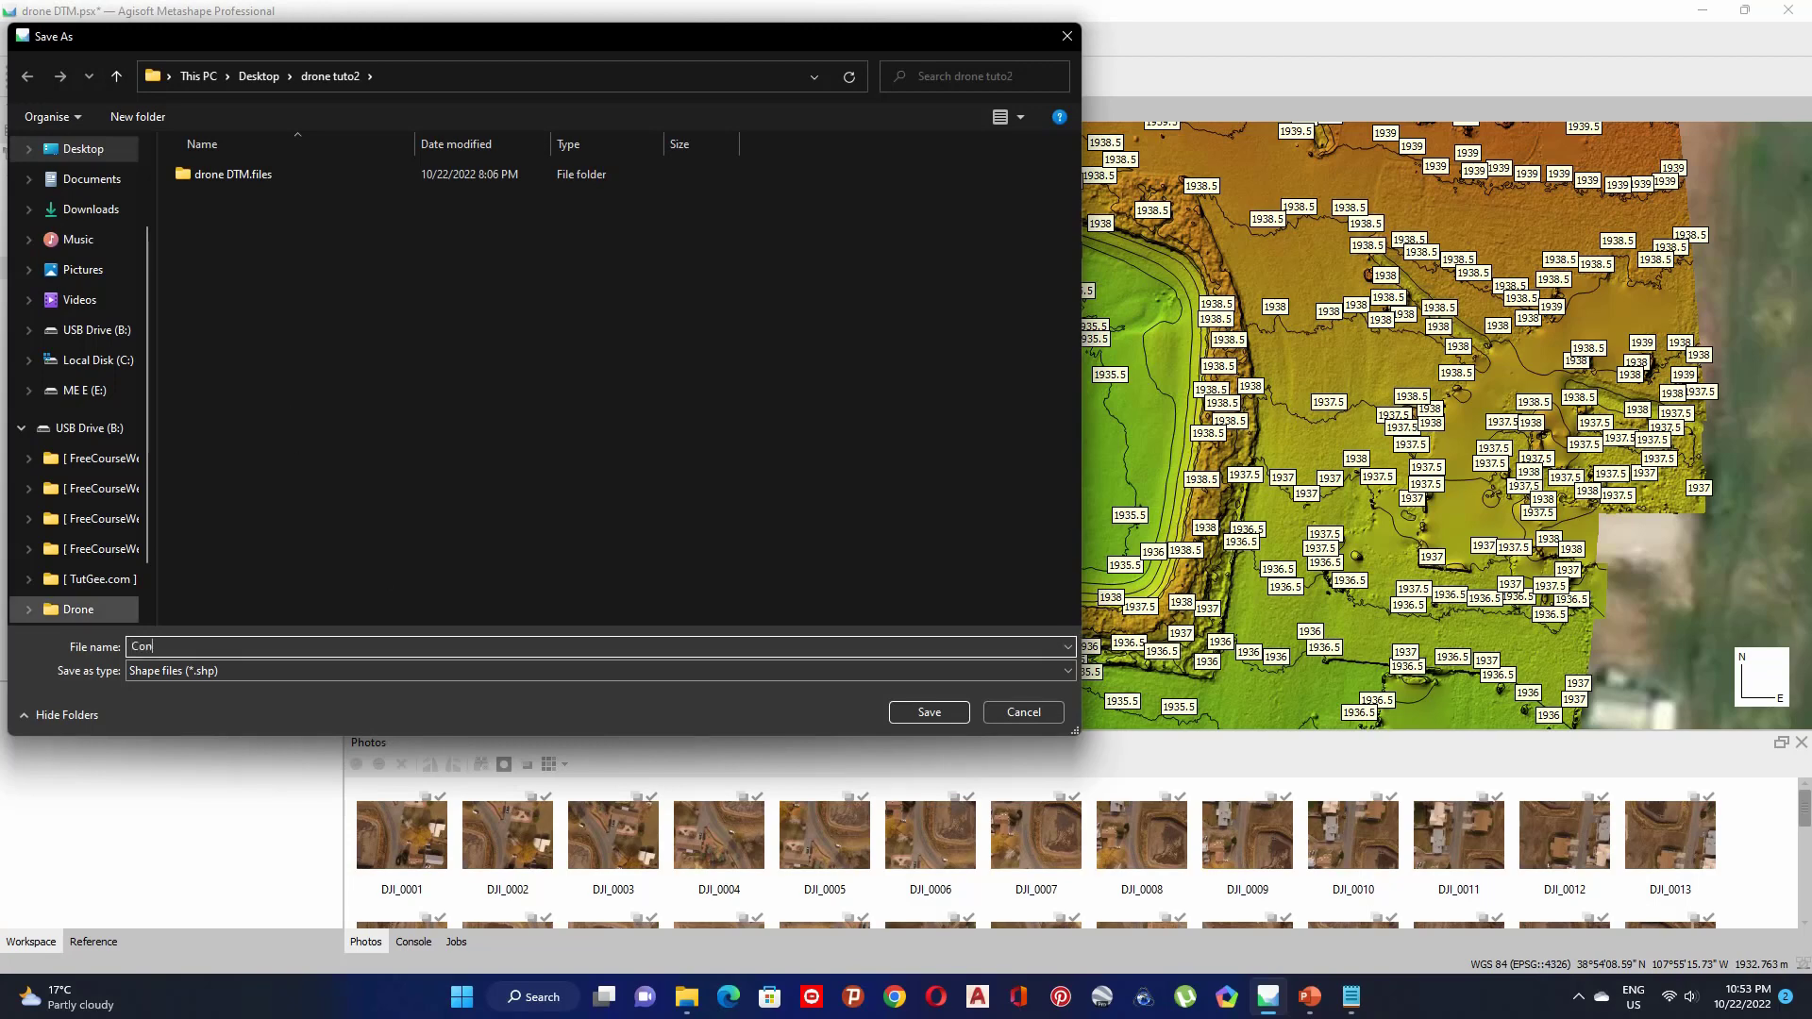
type("tour lines")
left_click(300, 672)
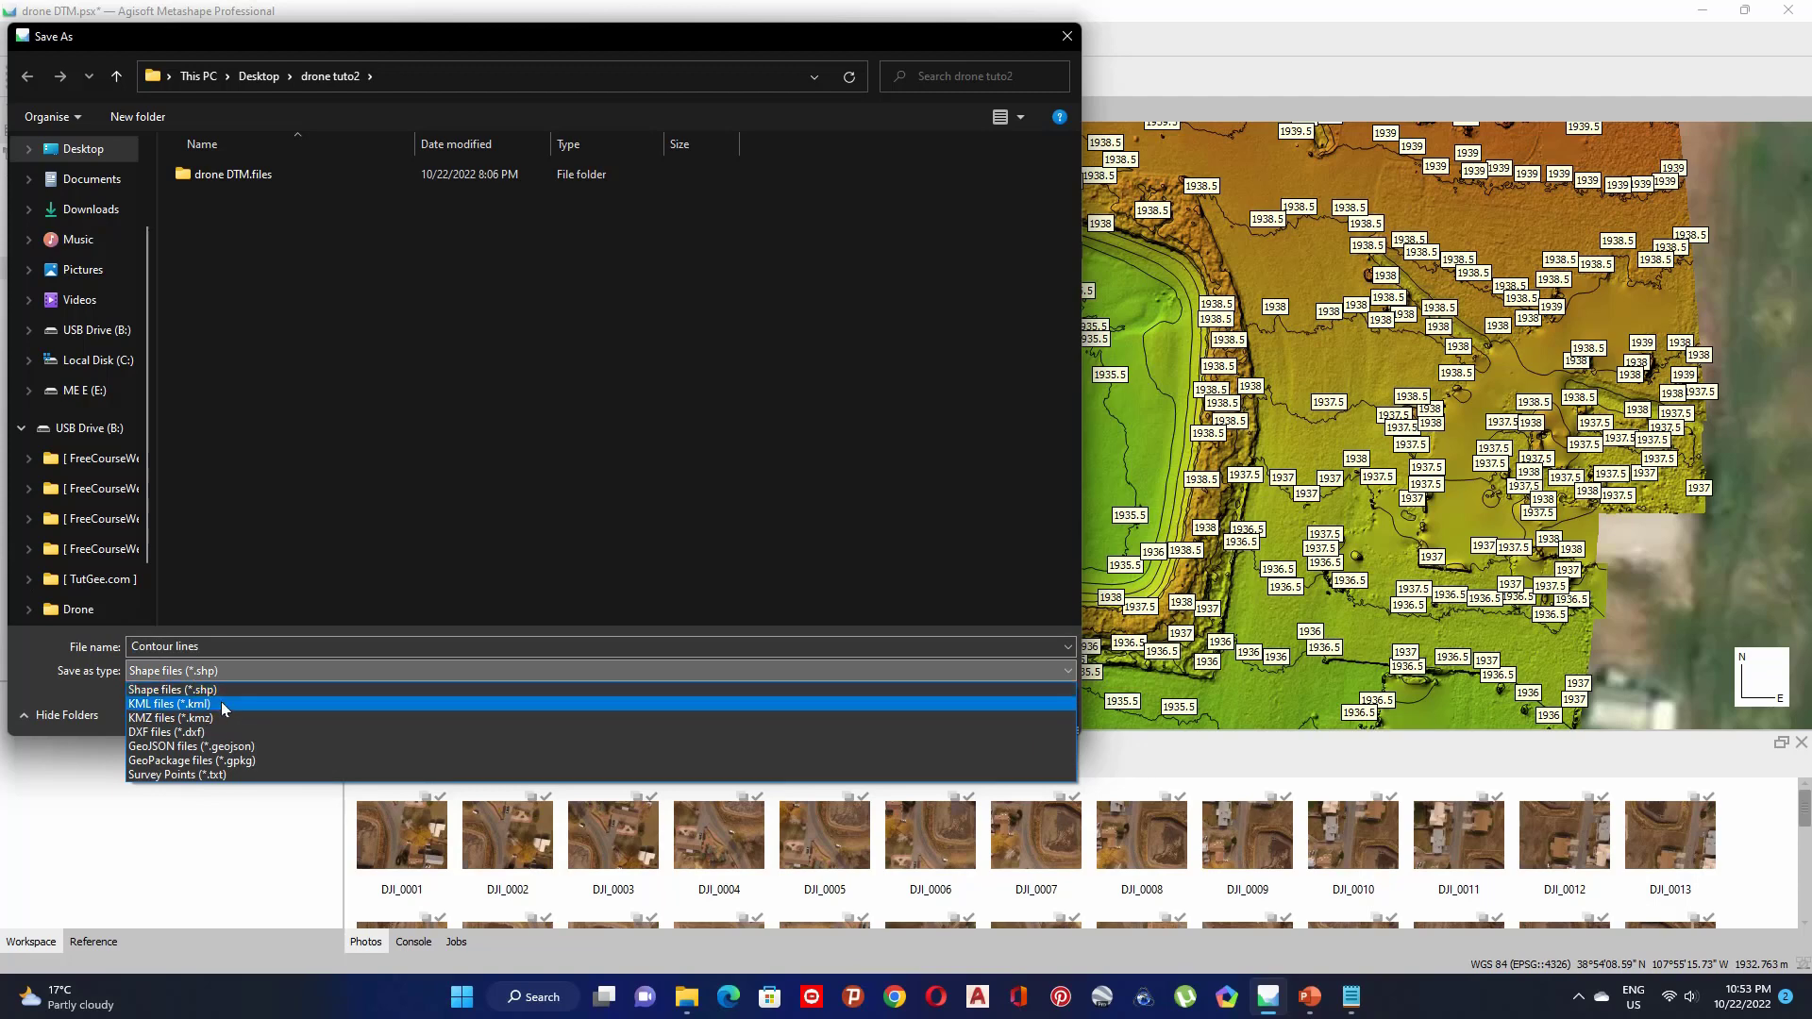
left_click(224, 704)
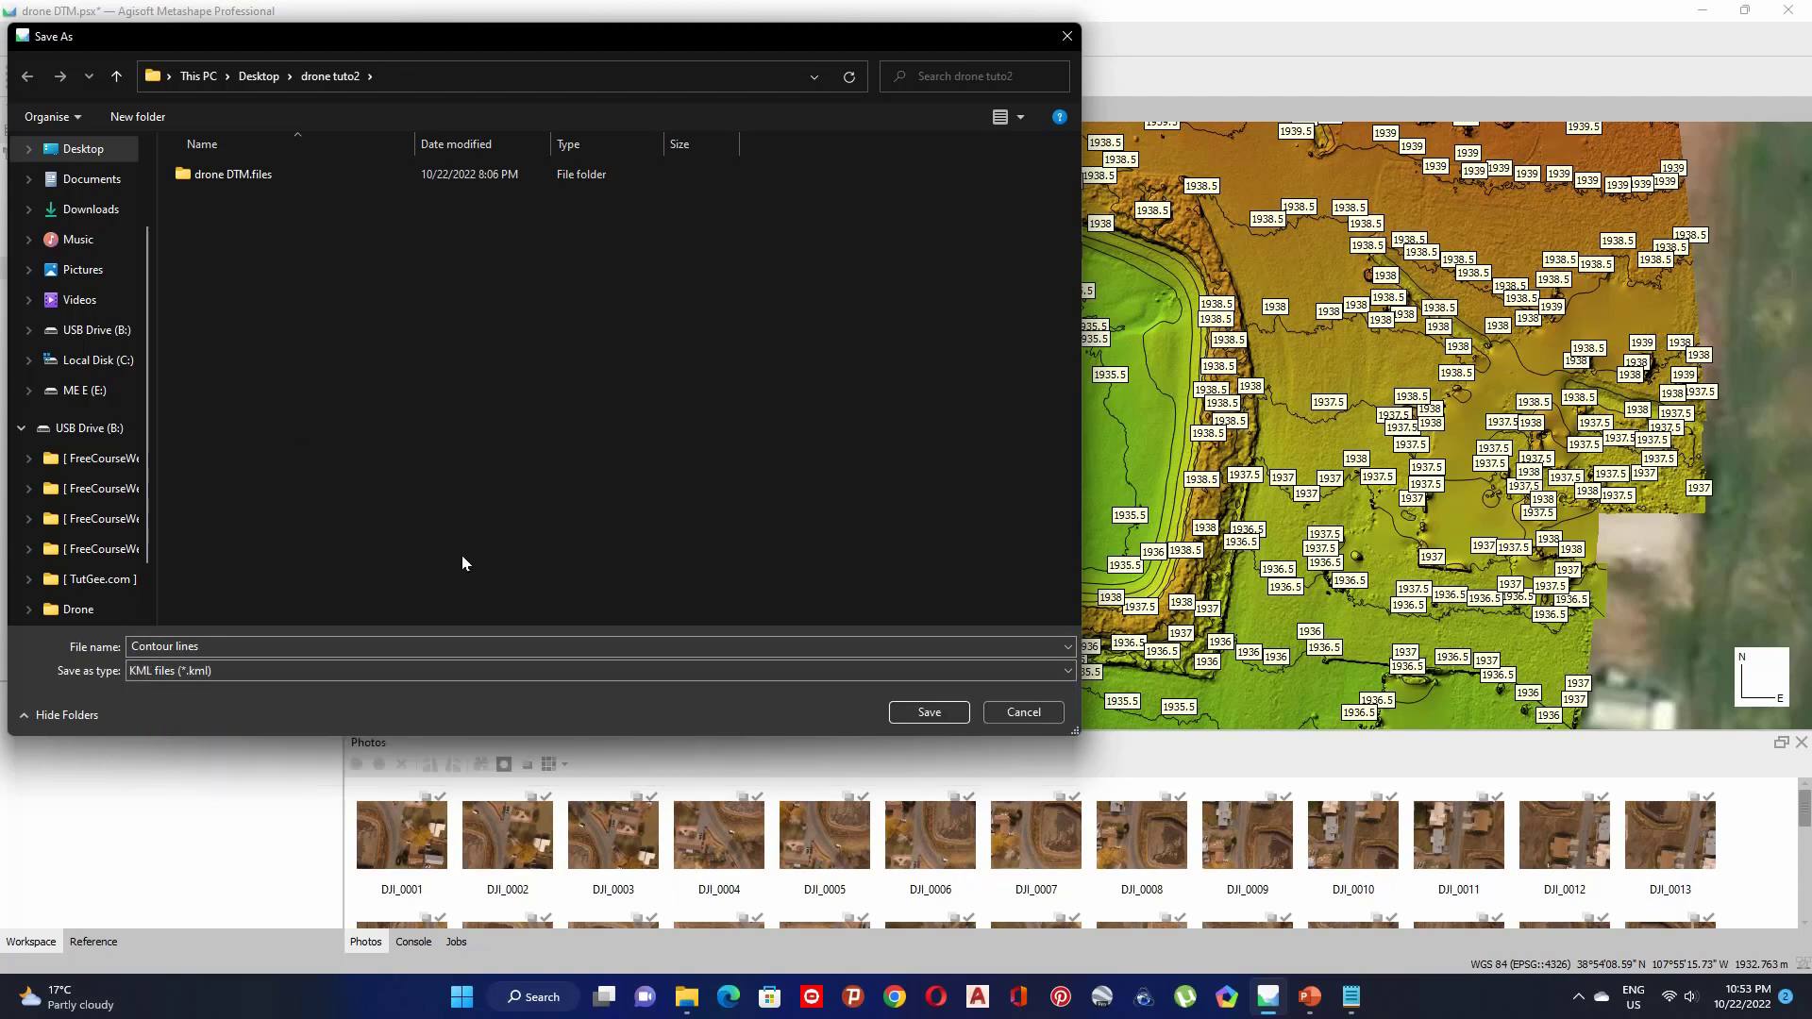
left_click(925, 714)
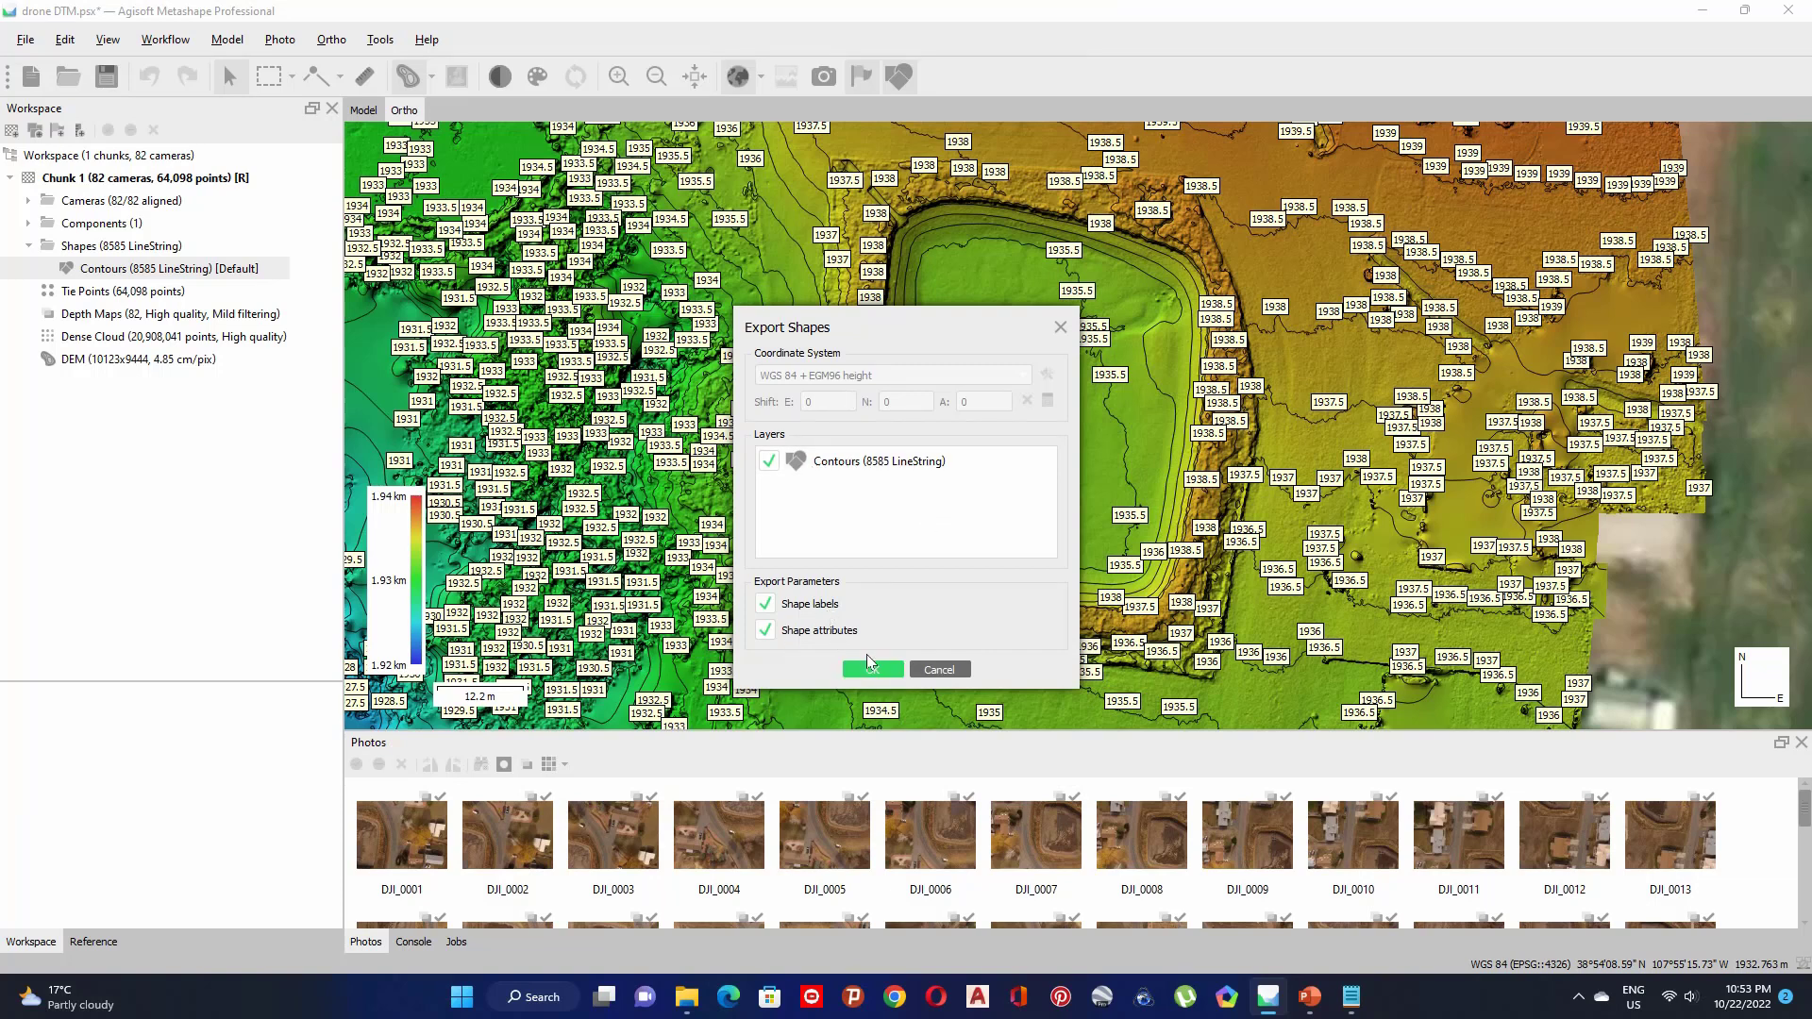
left_click(873, 671)
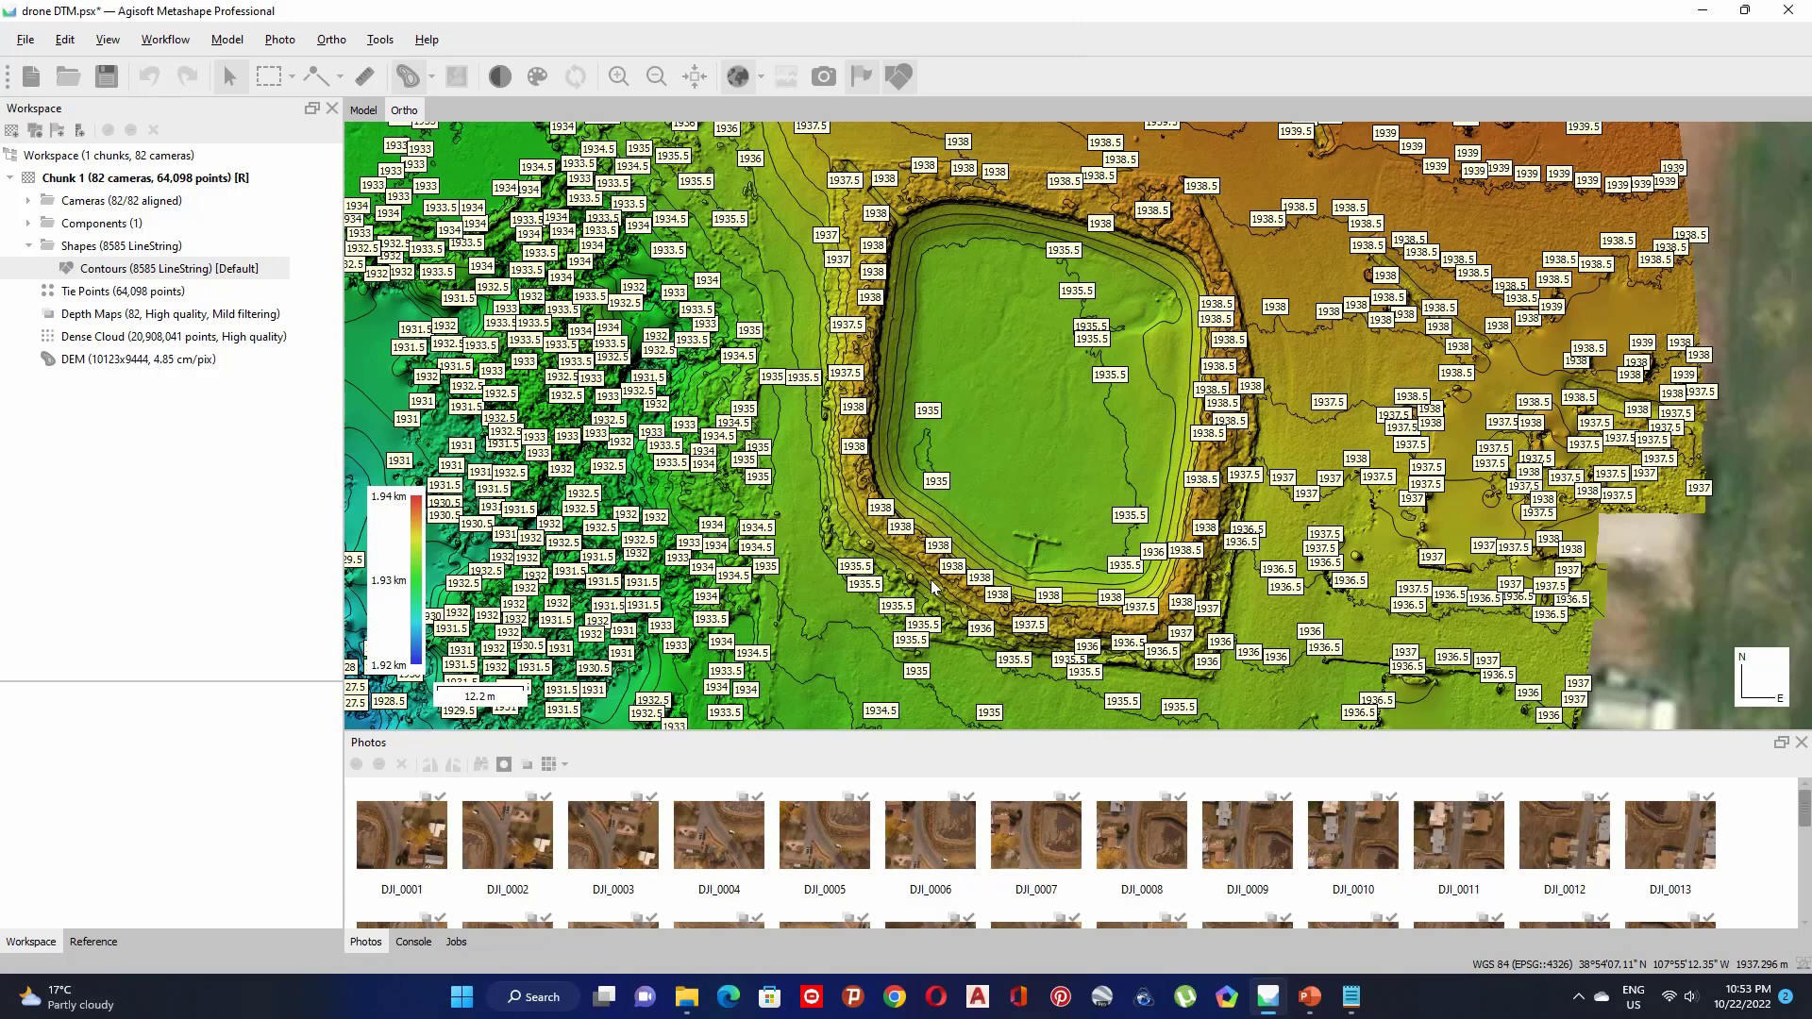
Build a 2.43 cm/pix orthomosaic on the DEM surface with default mosaic blending settings
left_click(179, 44)
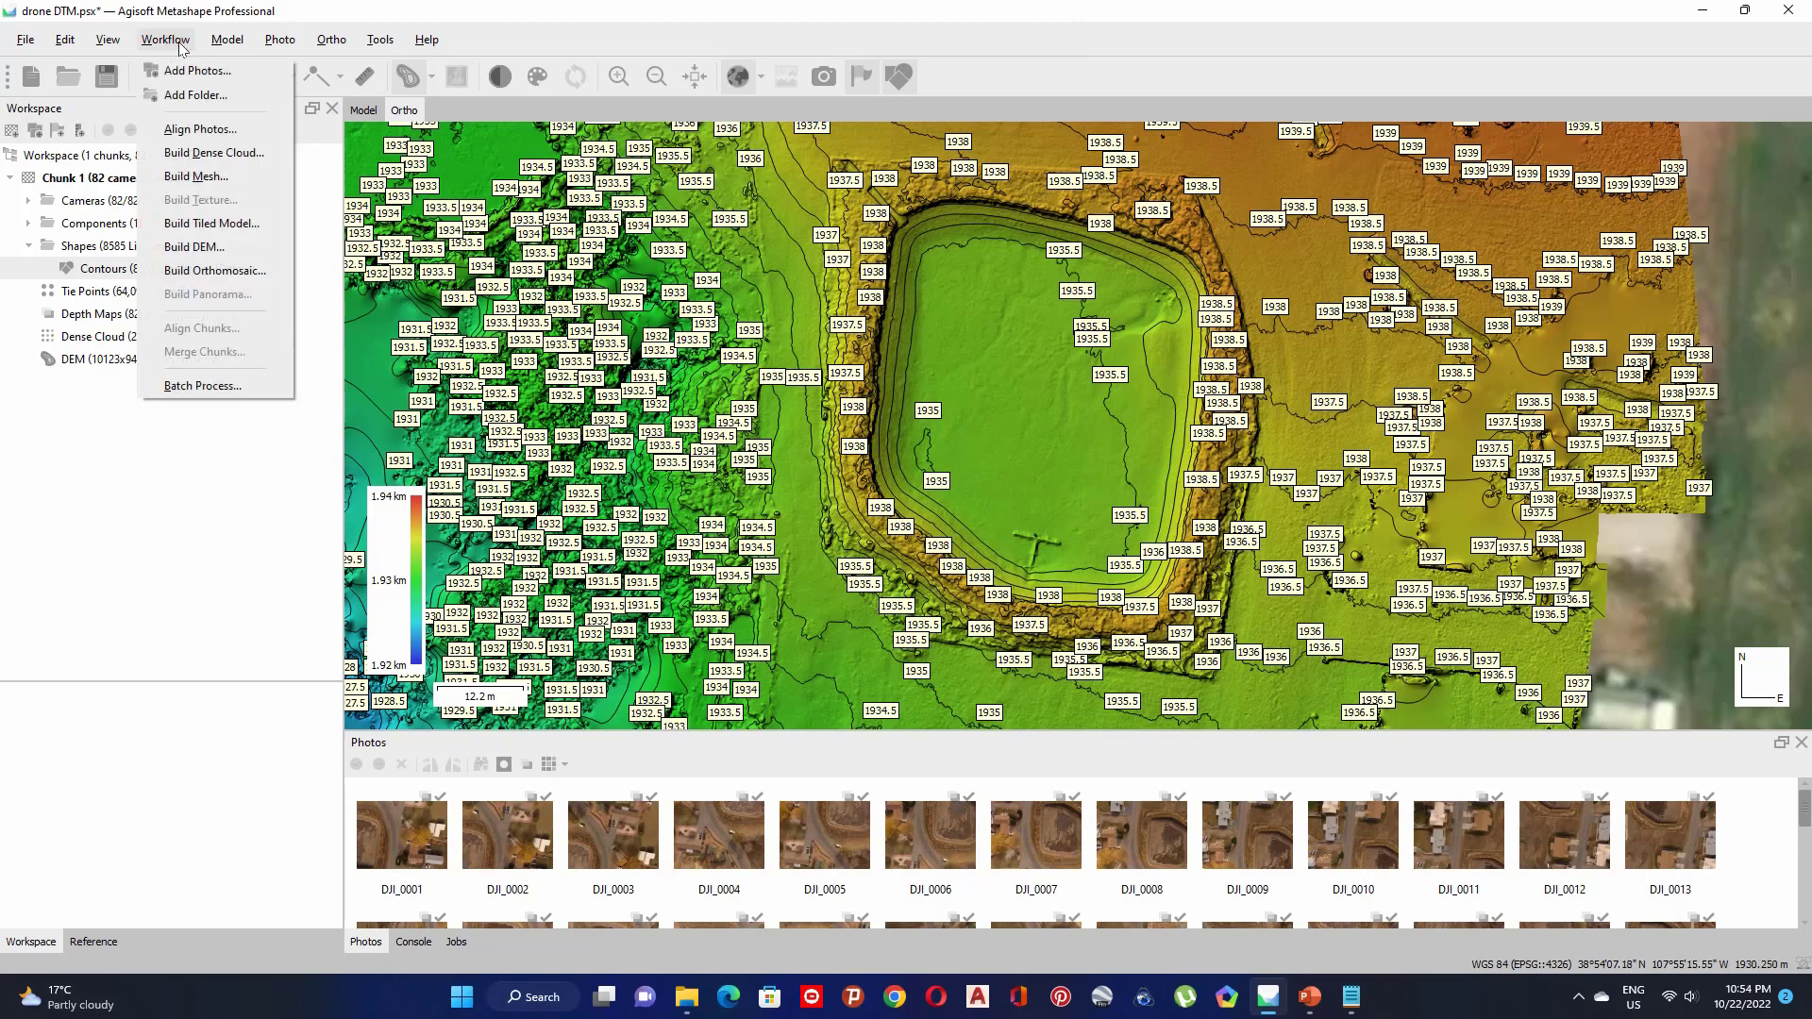
left_click(256, 271)
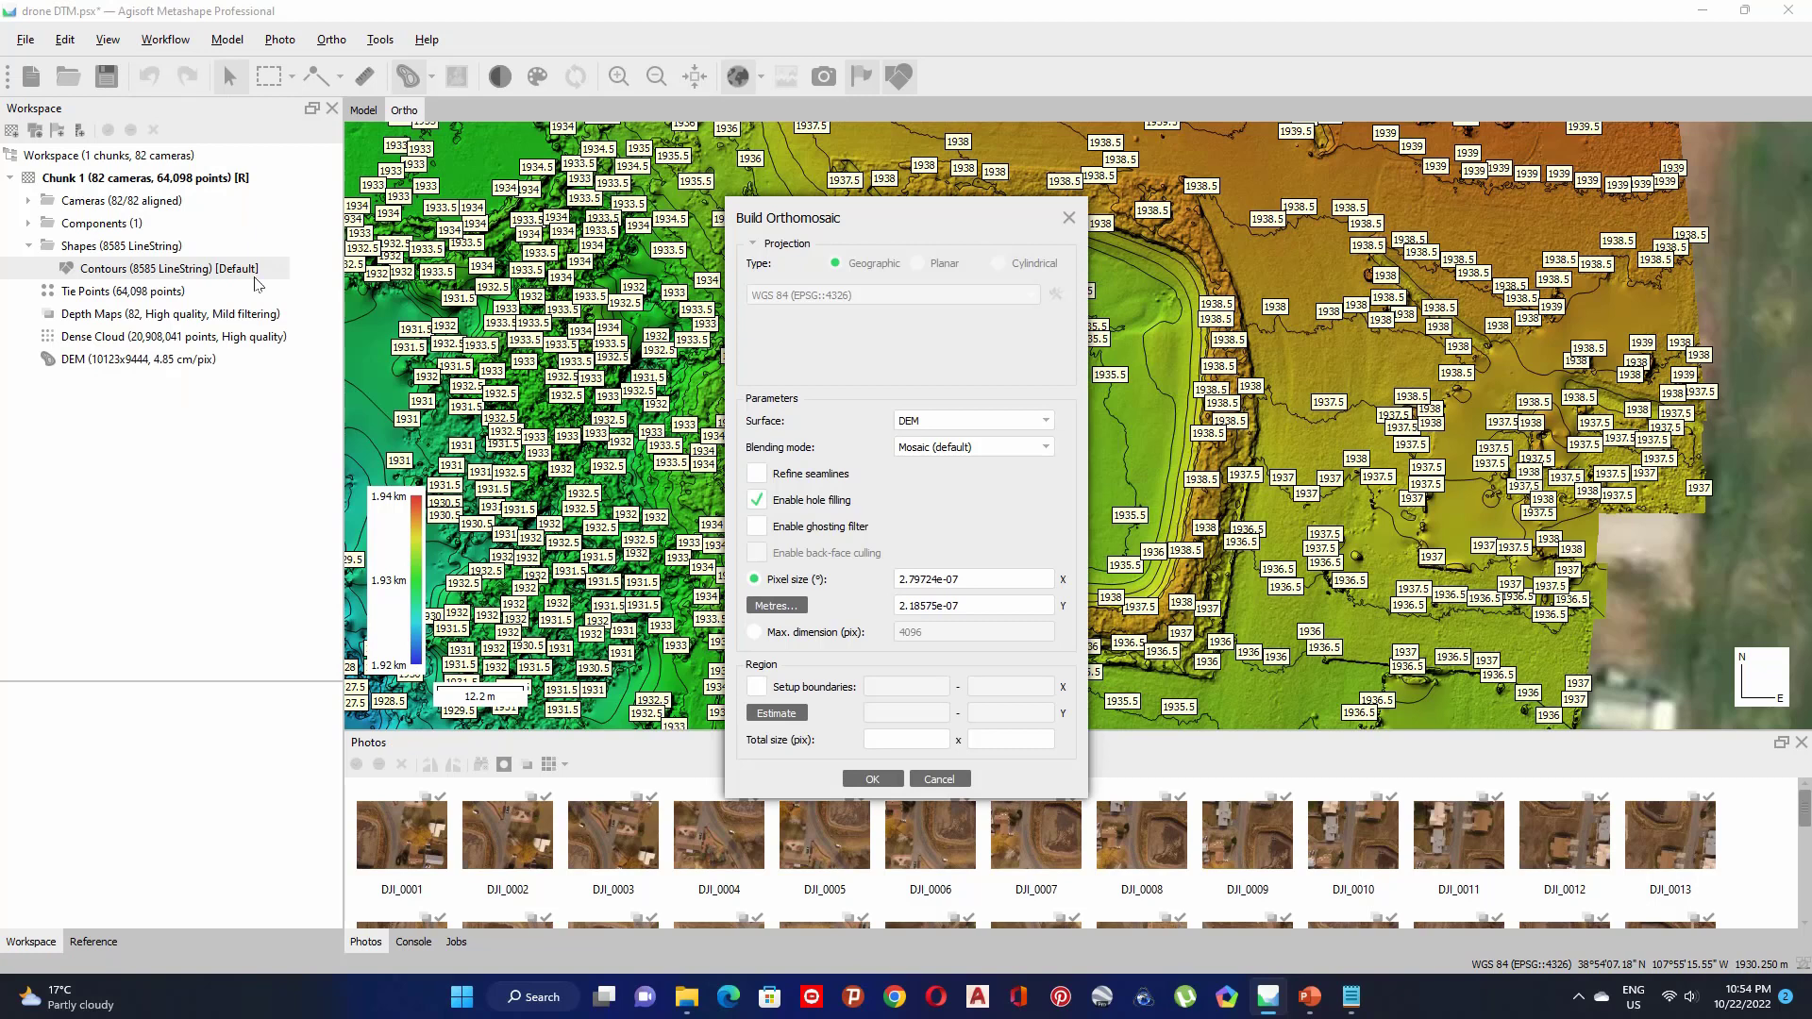
left_click(1019, 422)
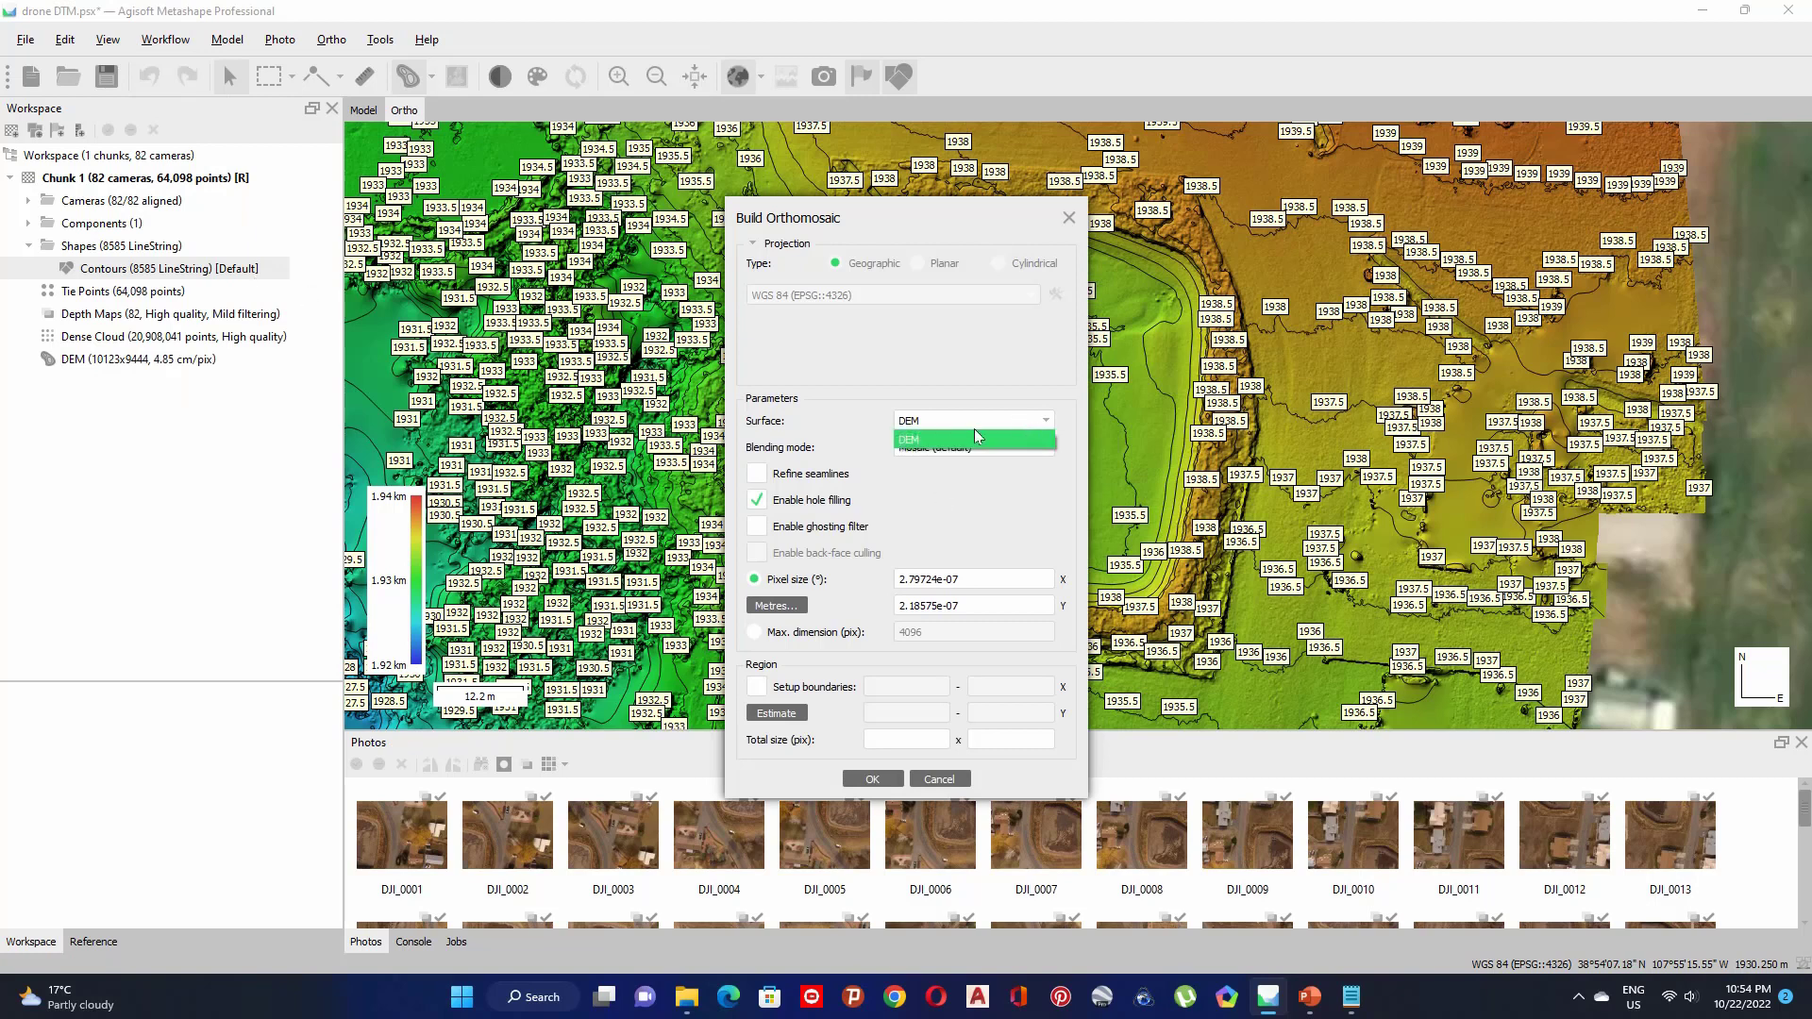
left_click(979, 441)
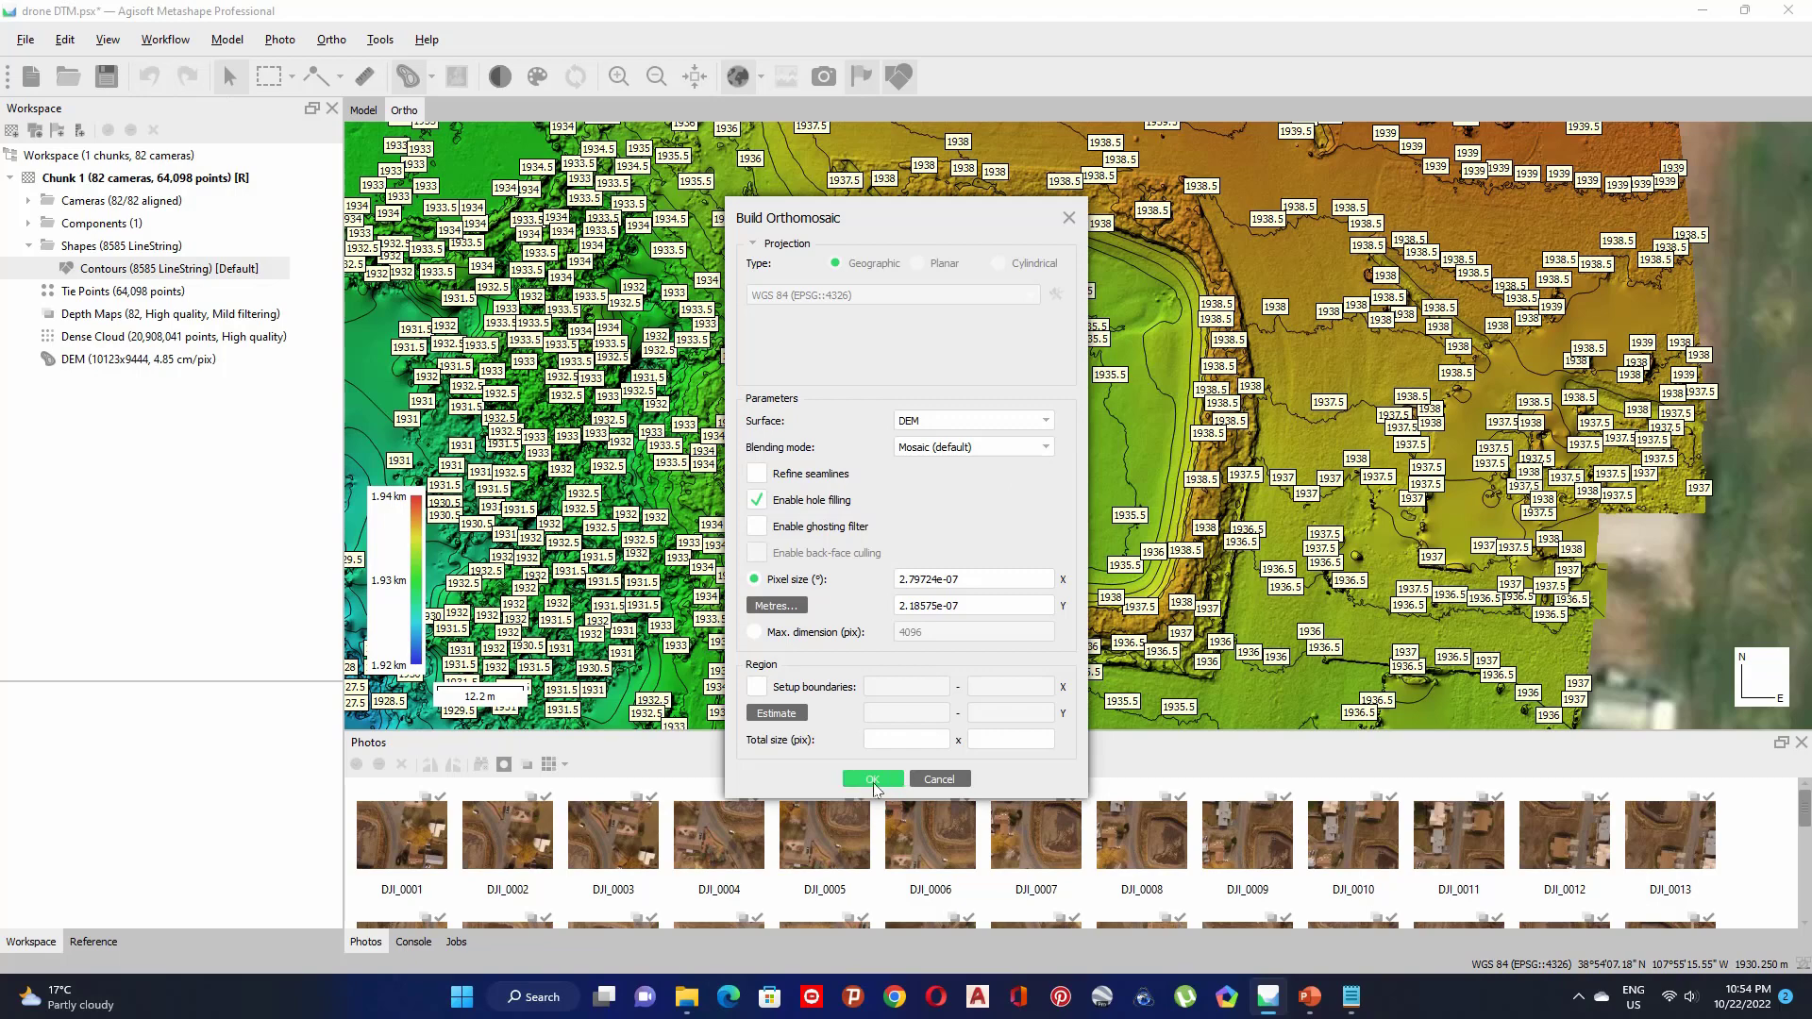
left_click(872, 779)
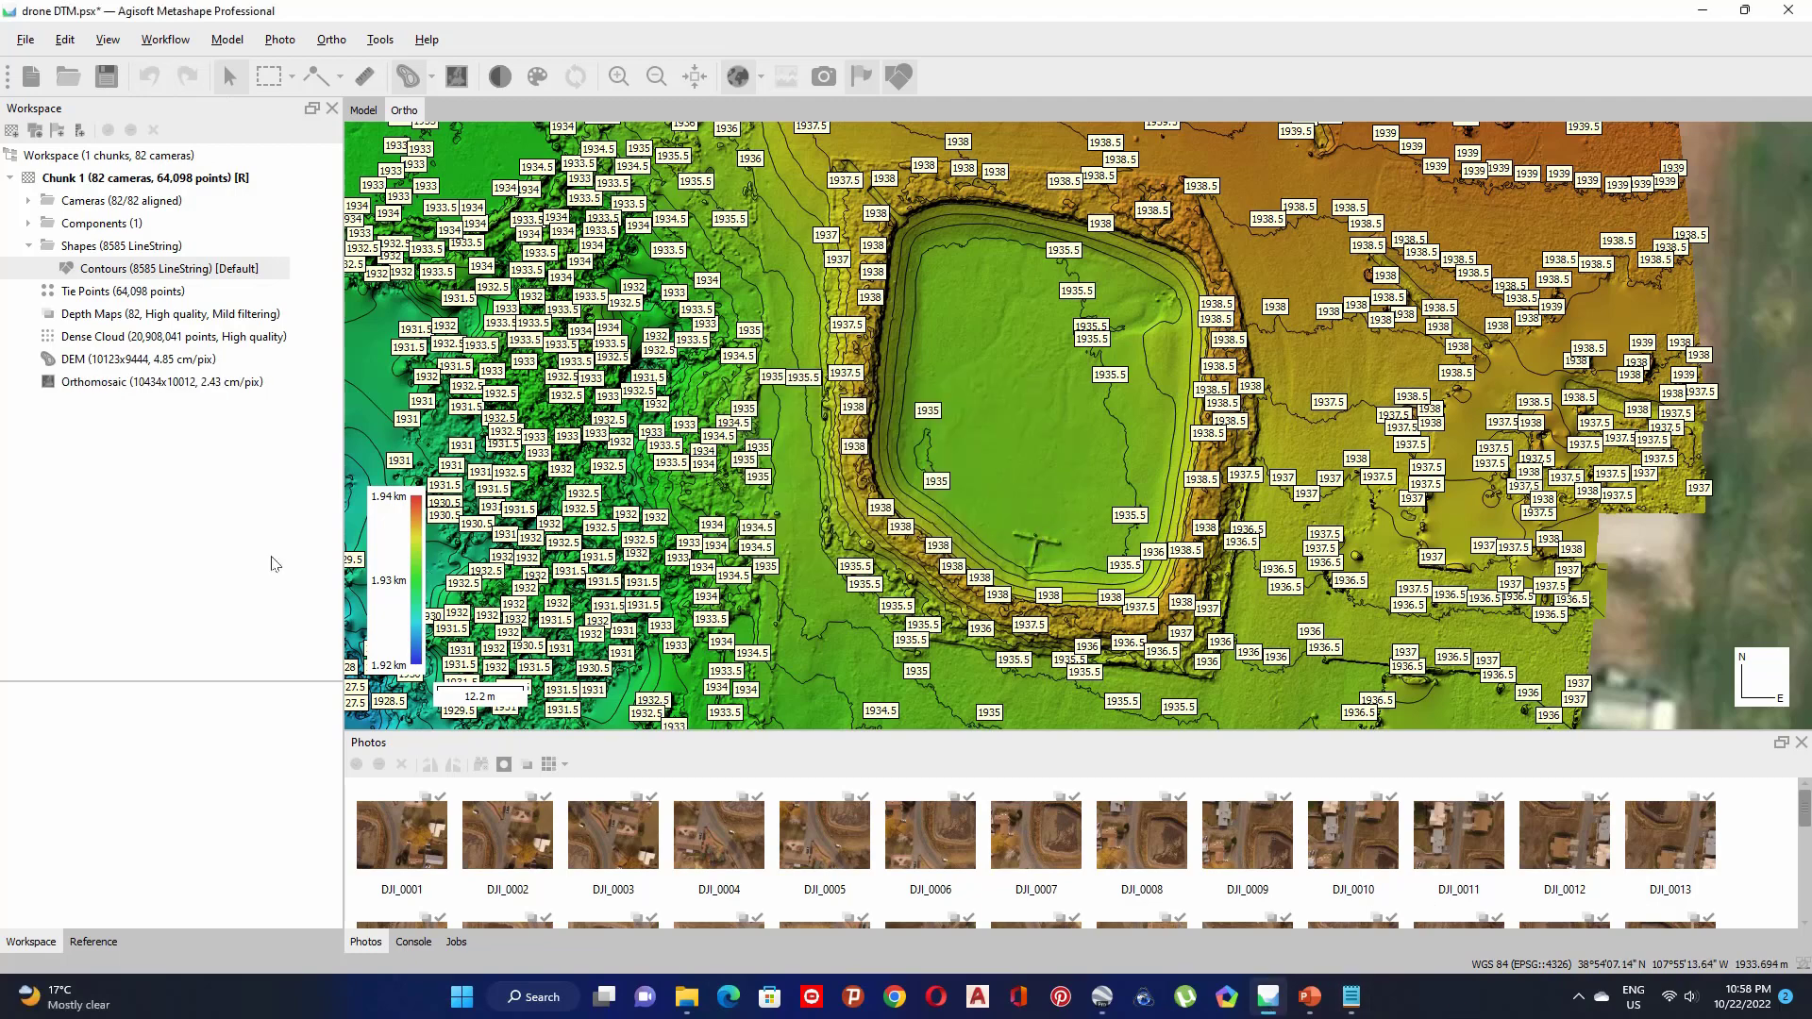
Open the orthomosaic under the 0.5 m contours and zoom onto the road and house
left_click(157, 382)
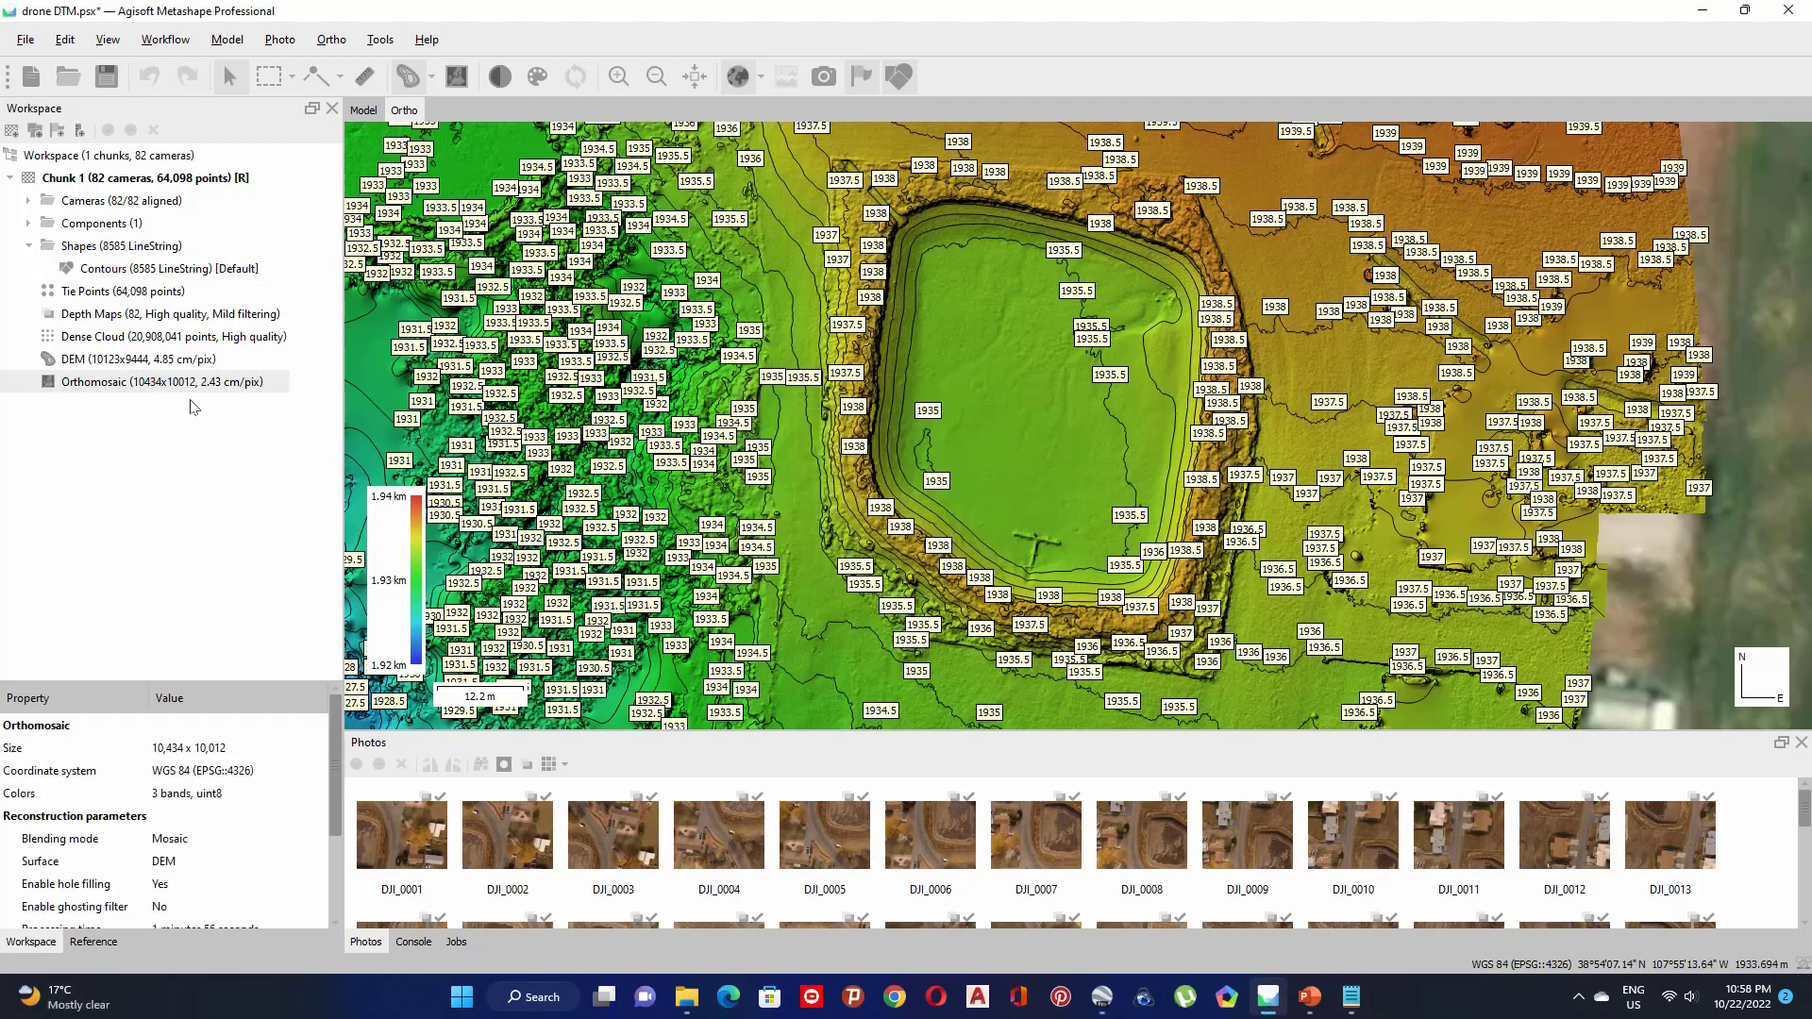
double_click(123, 387)
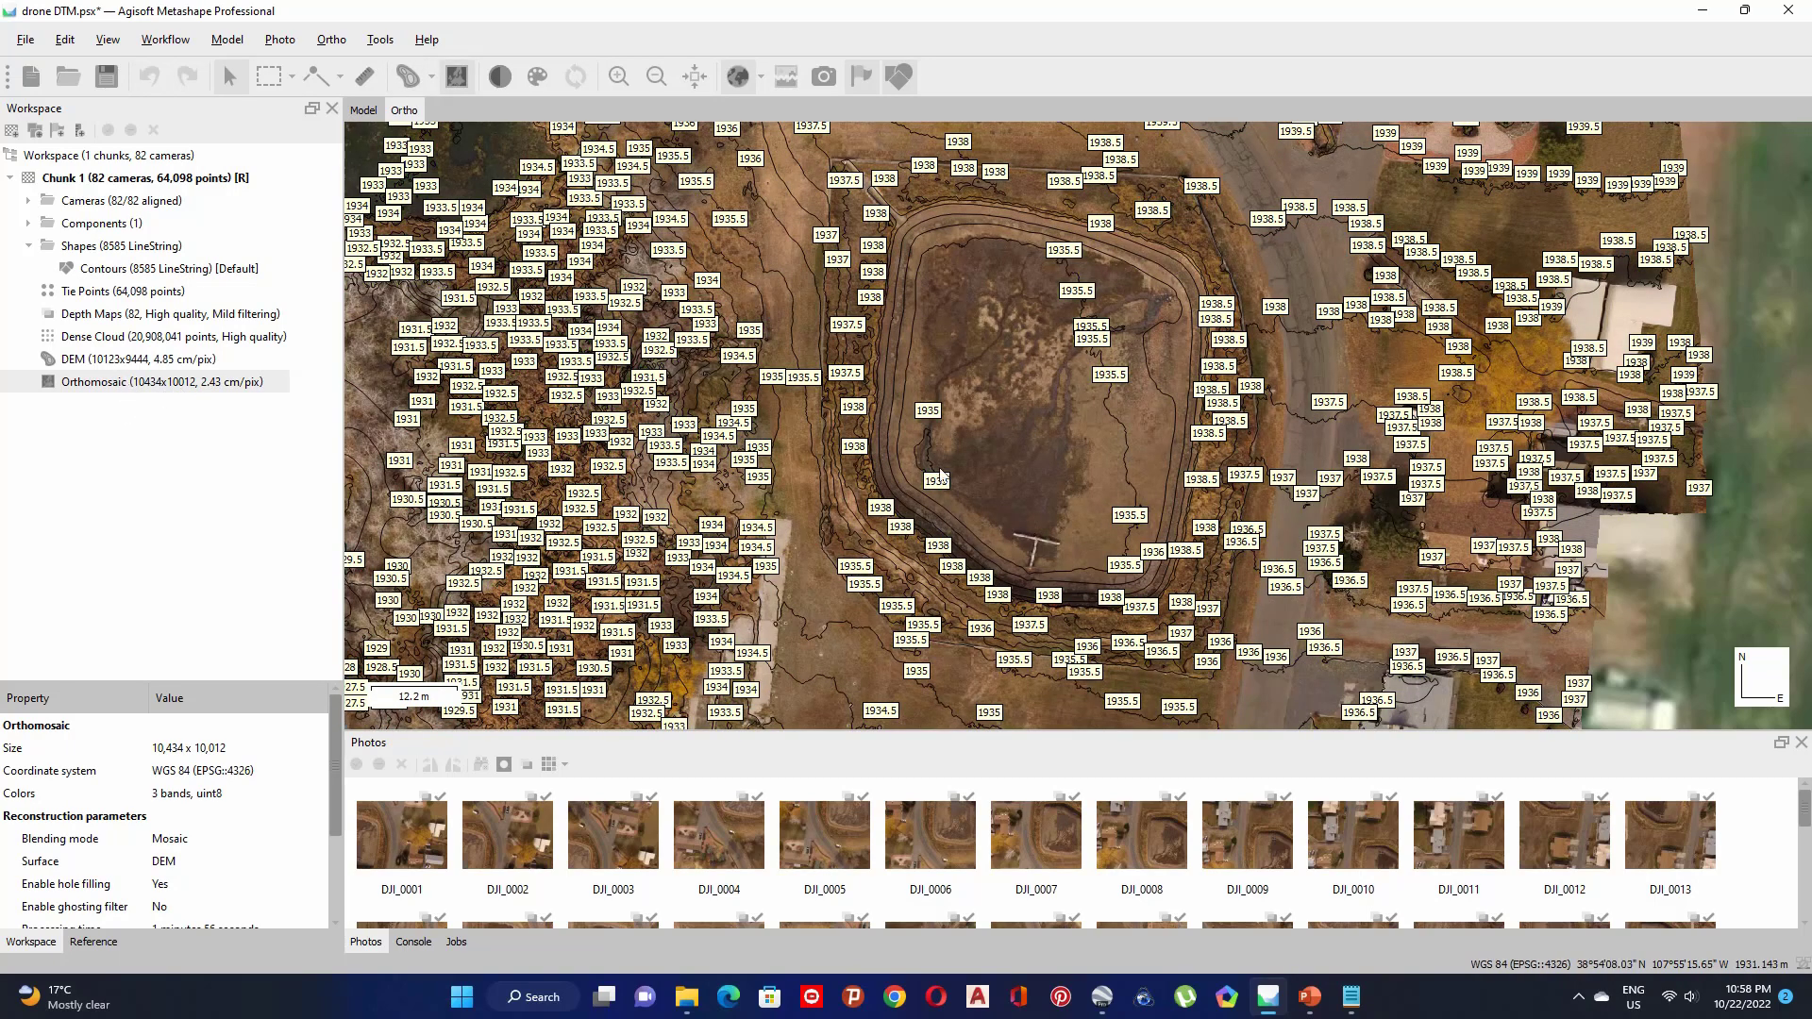
scroll(1156, 537, "up", 3)
left_click_drag(1312, 522, 920, 440)
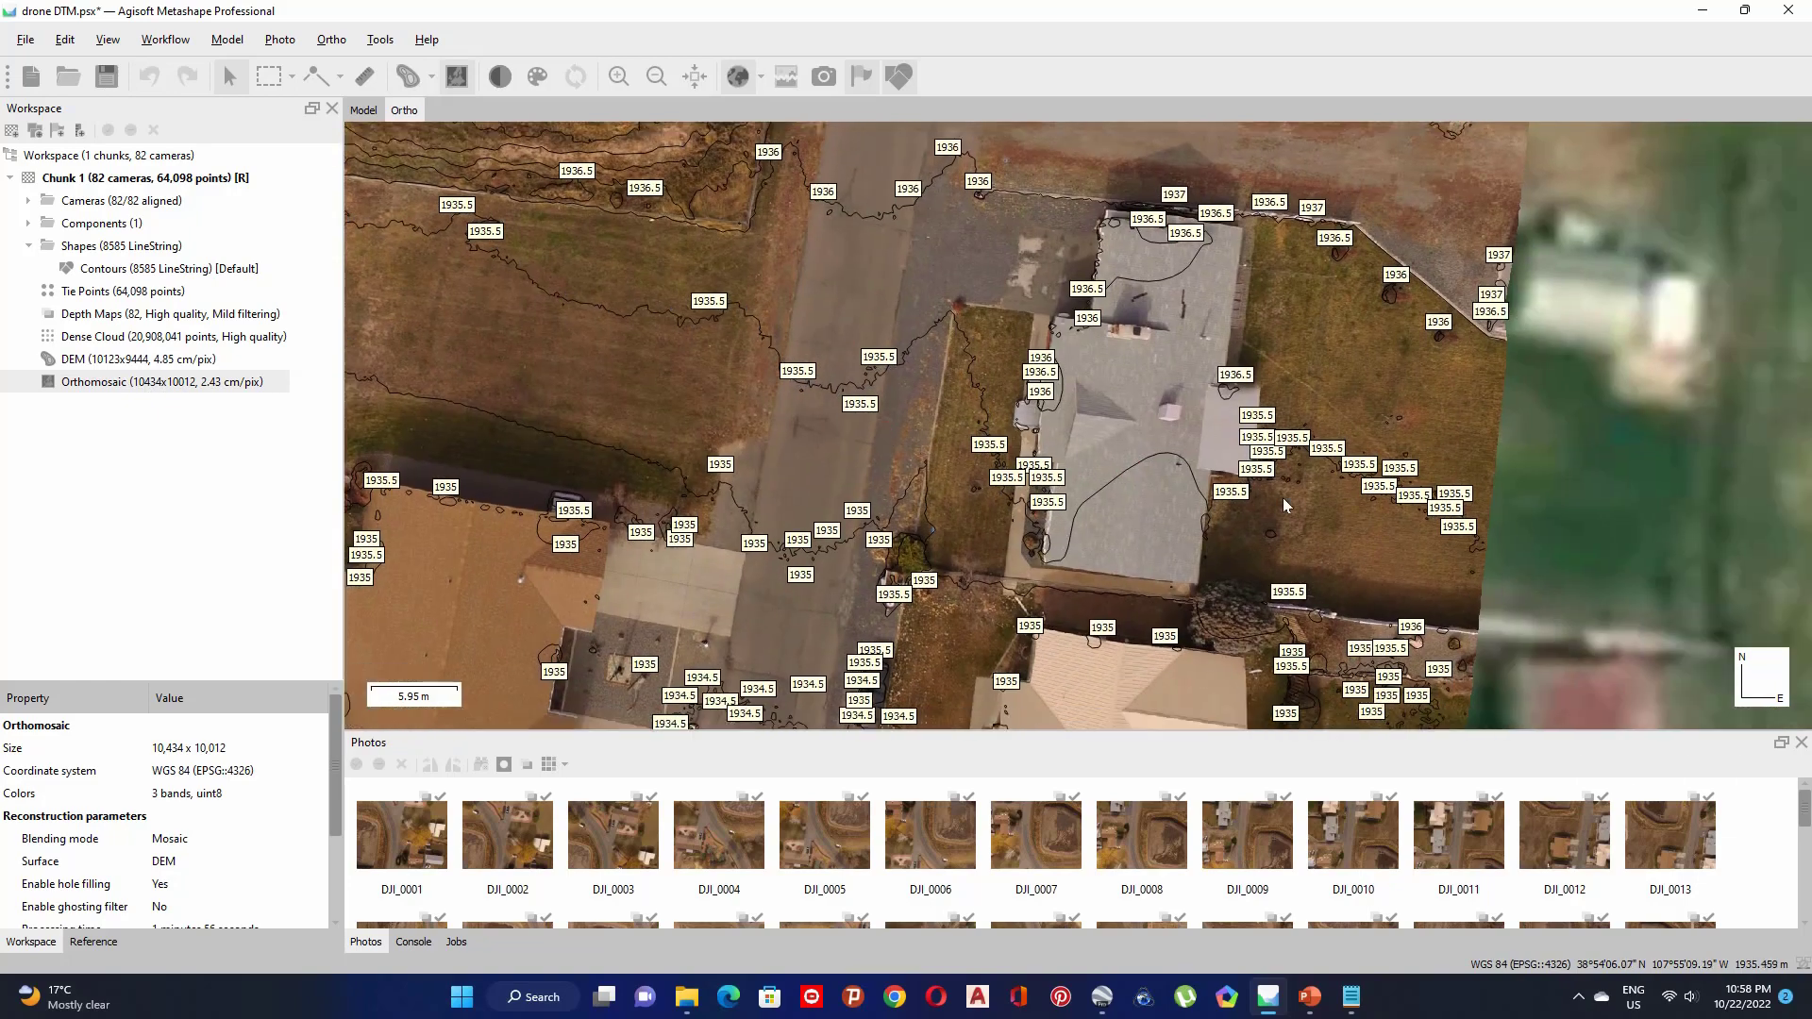
Zoom in further and pan west to center the brown-roofed house
scroll(1106, 461, "up", 2)
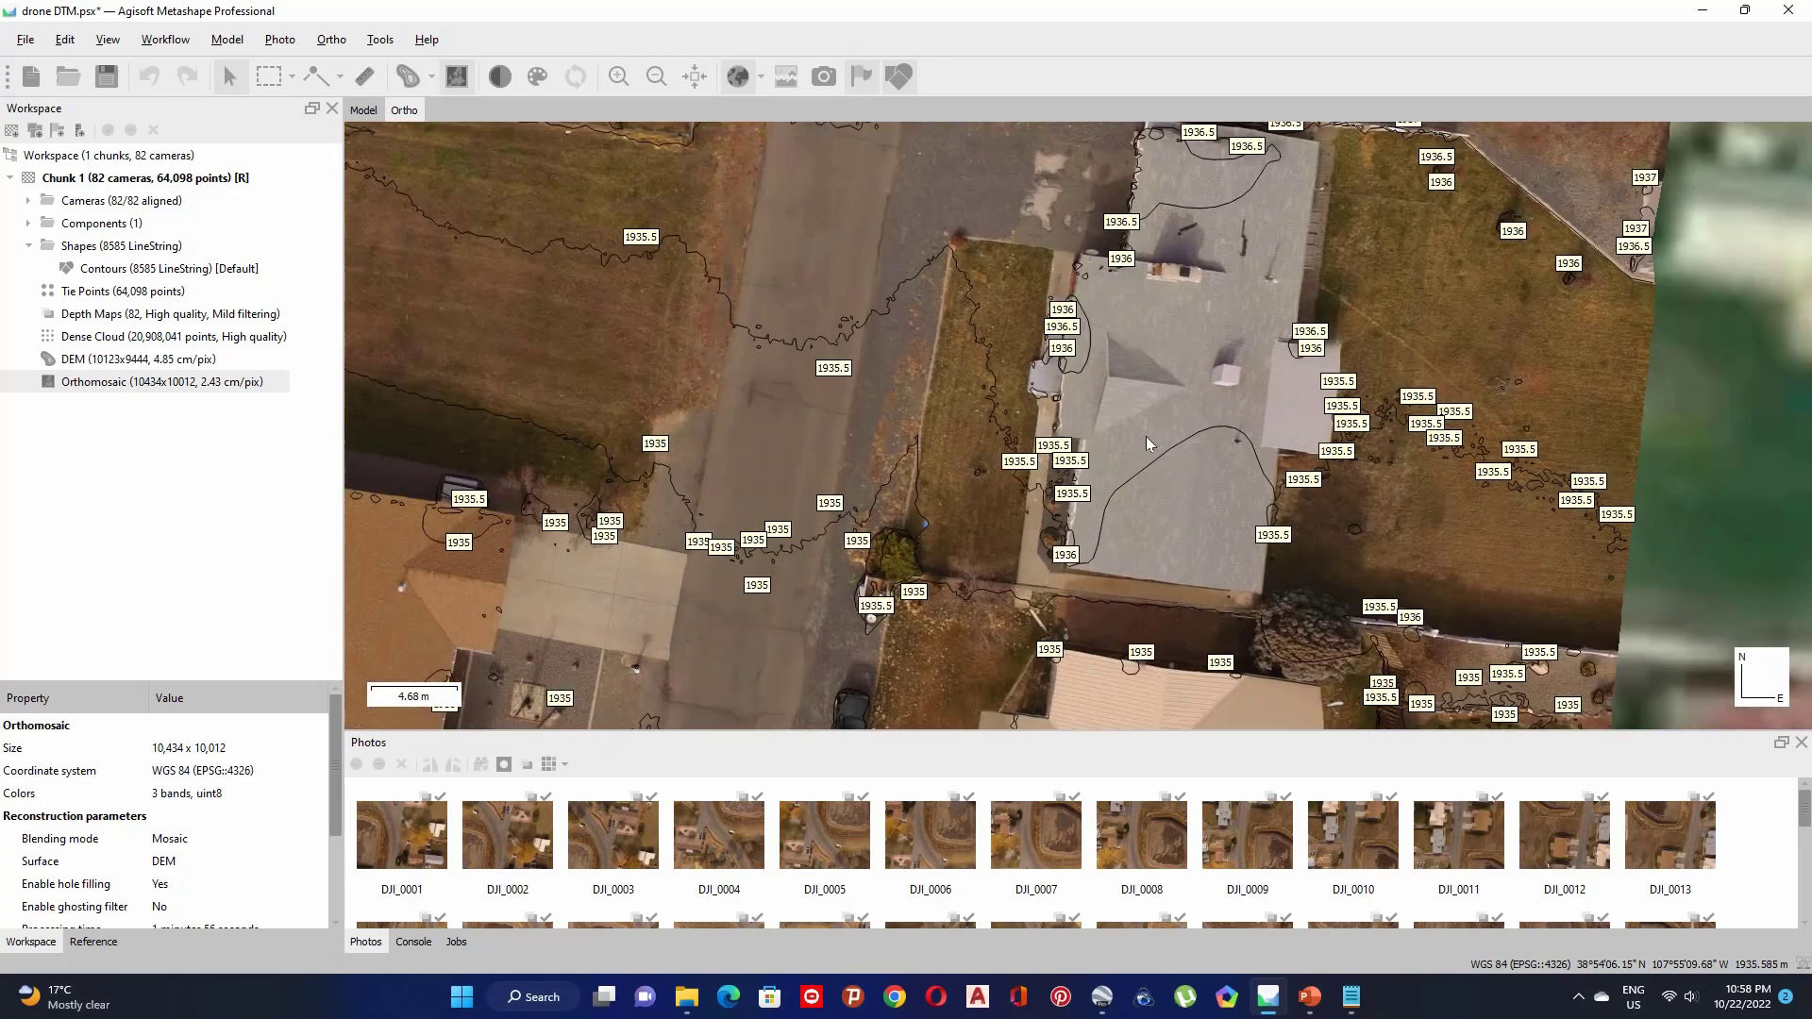
left_click_drag(876, 453, 1321, 342)
left_click_drag(950, 256, 1133, 161)
left_click_drag(989, 478, 924, 535)
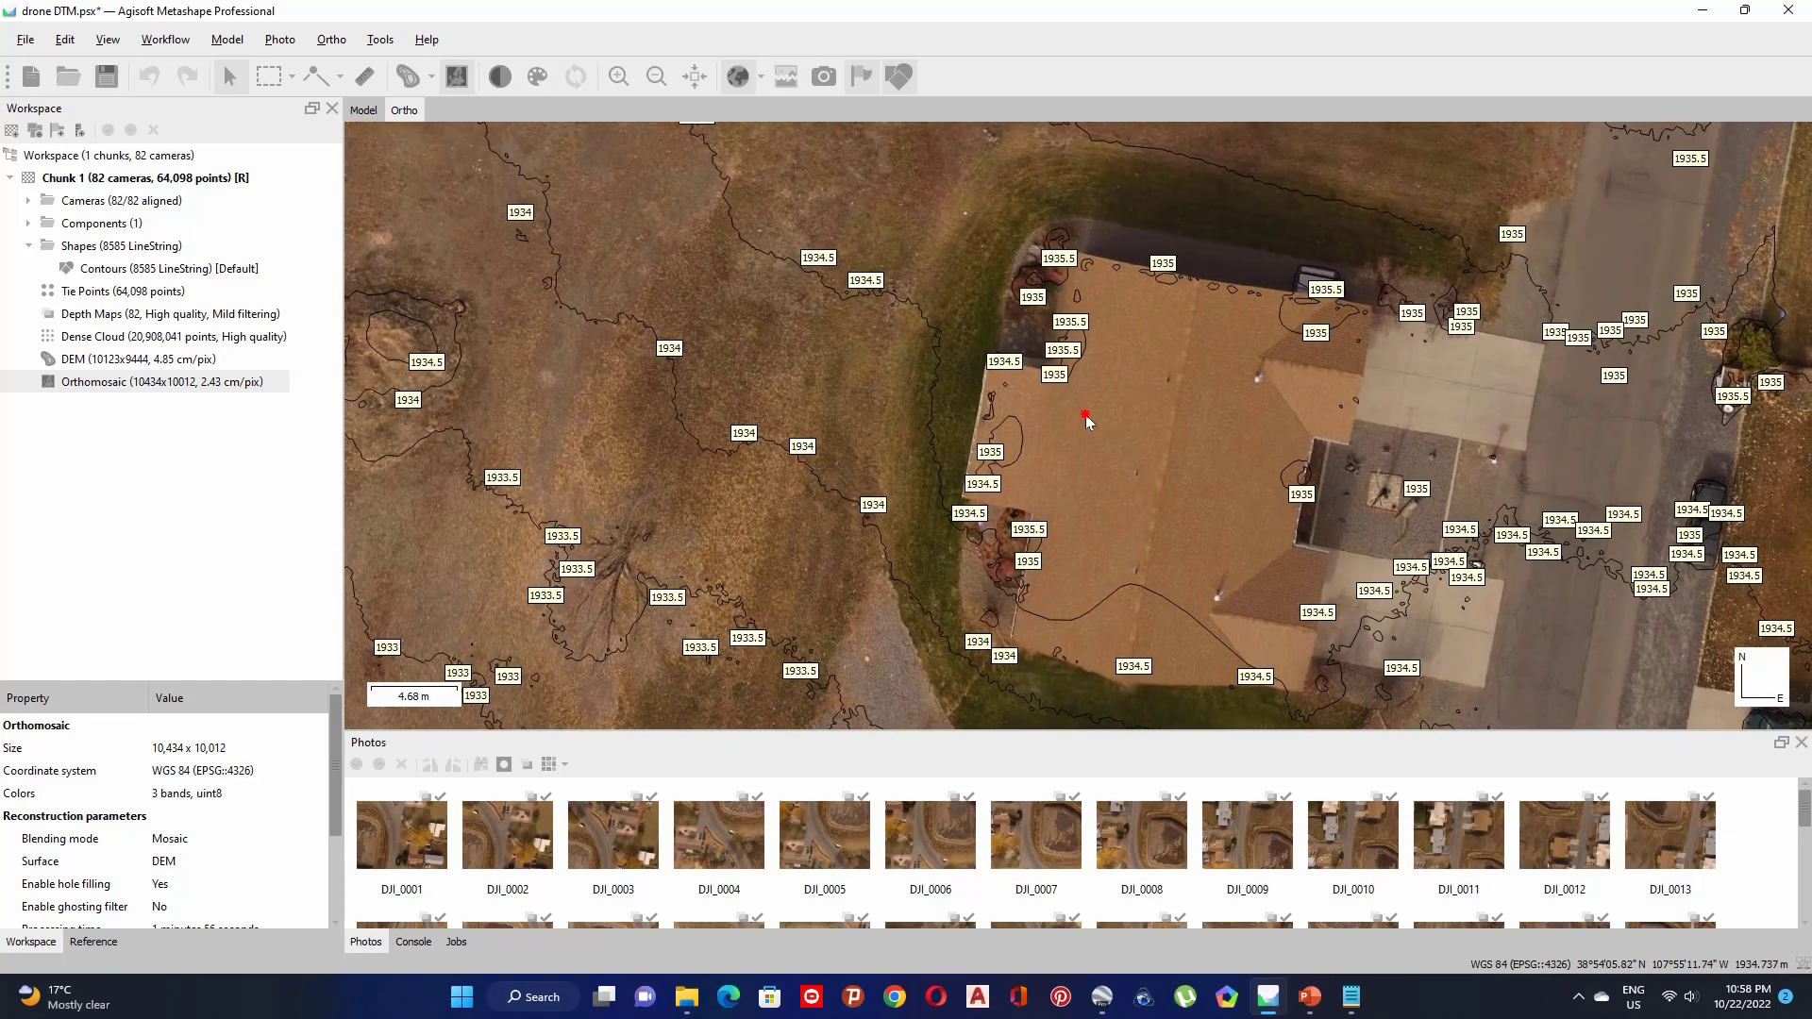